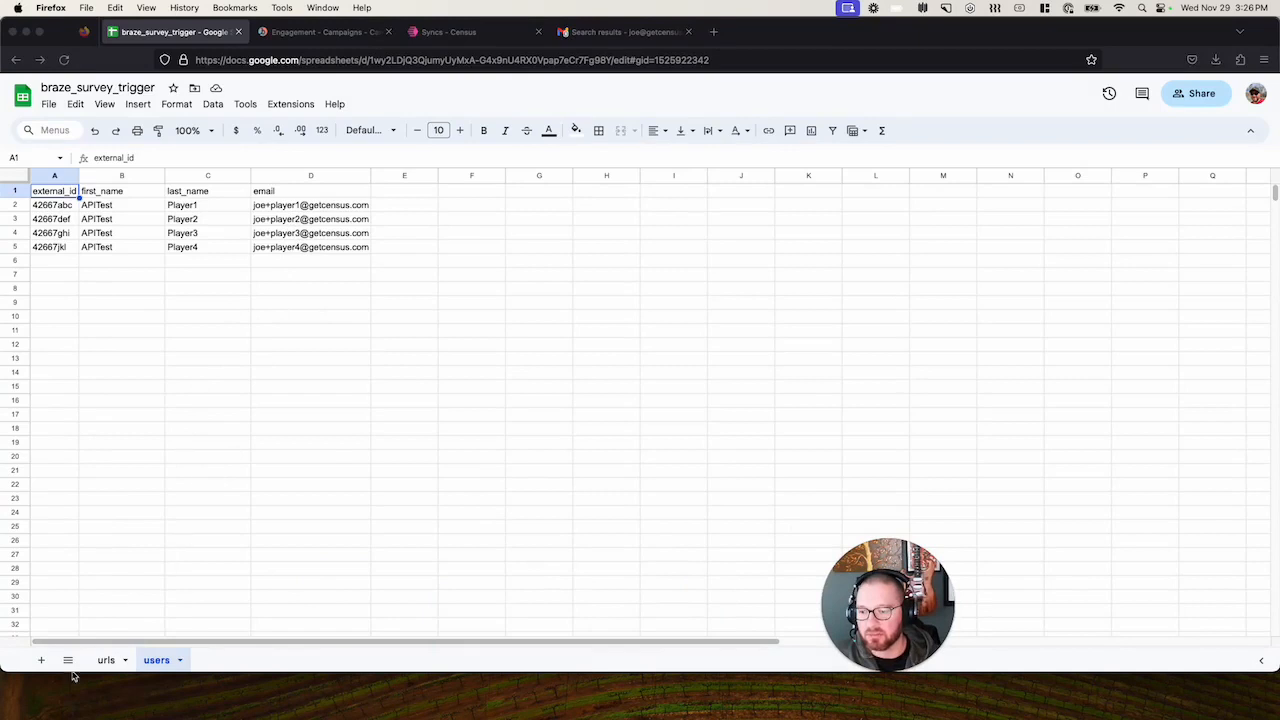
View the urls sheet of the spreadsheet, and create a new single-channel Email campaign in Braze.
click(106, 661)
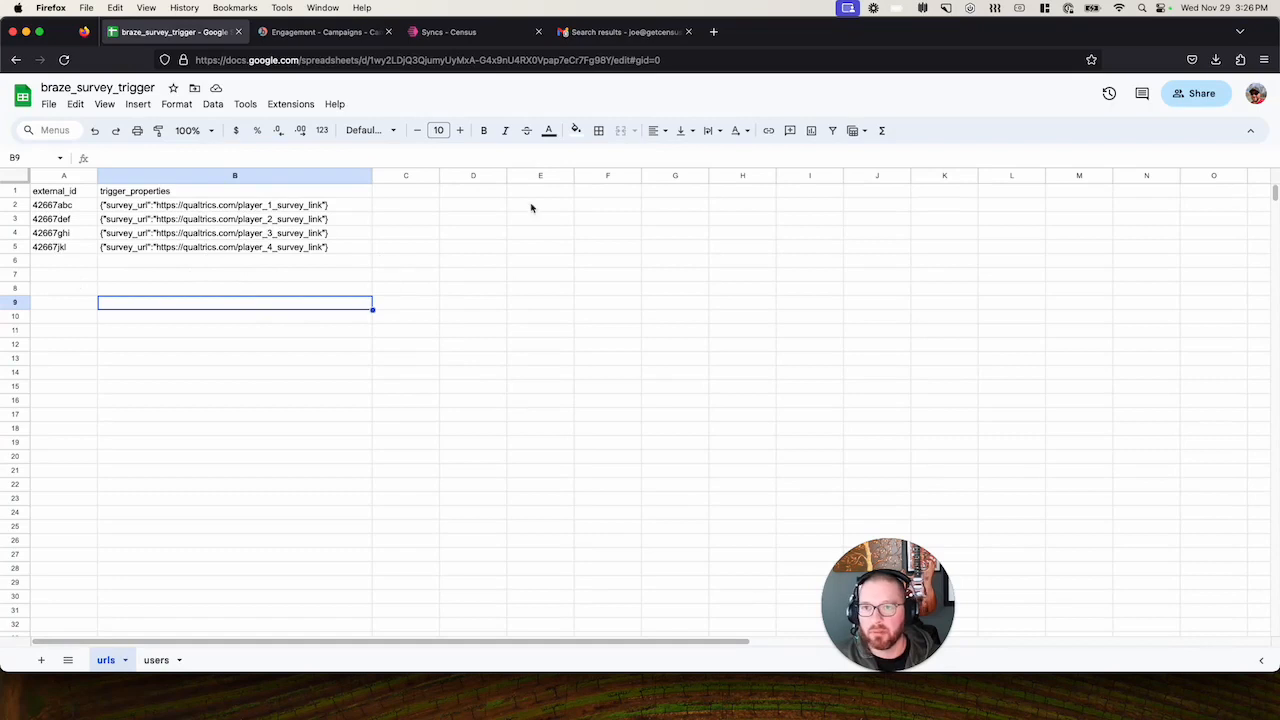
click(318, 33)
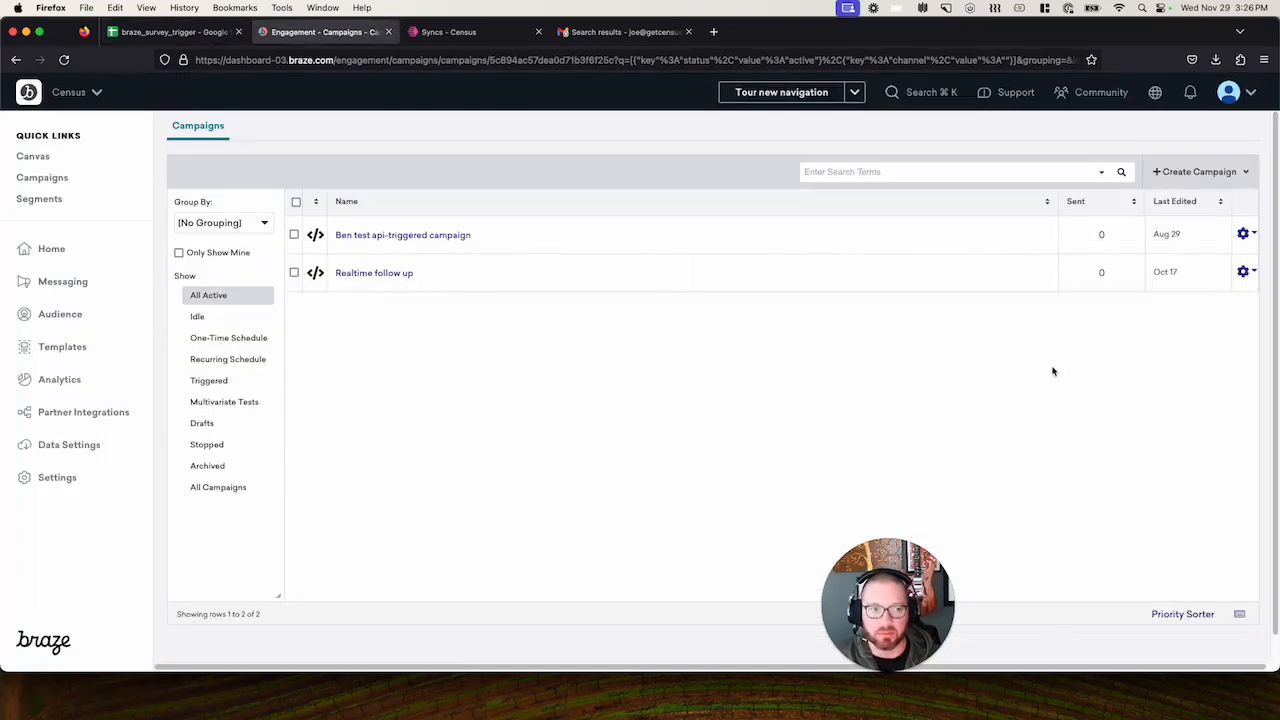
click(1197, 175)
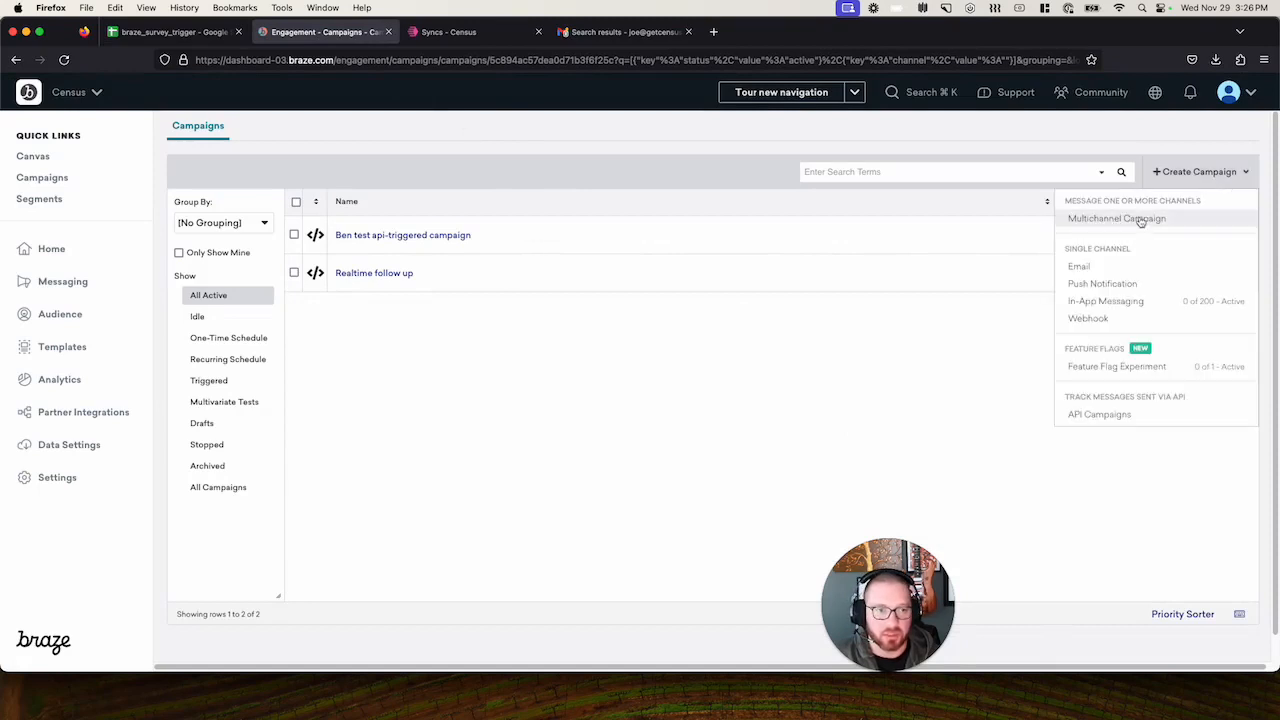
click(1097, 267)
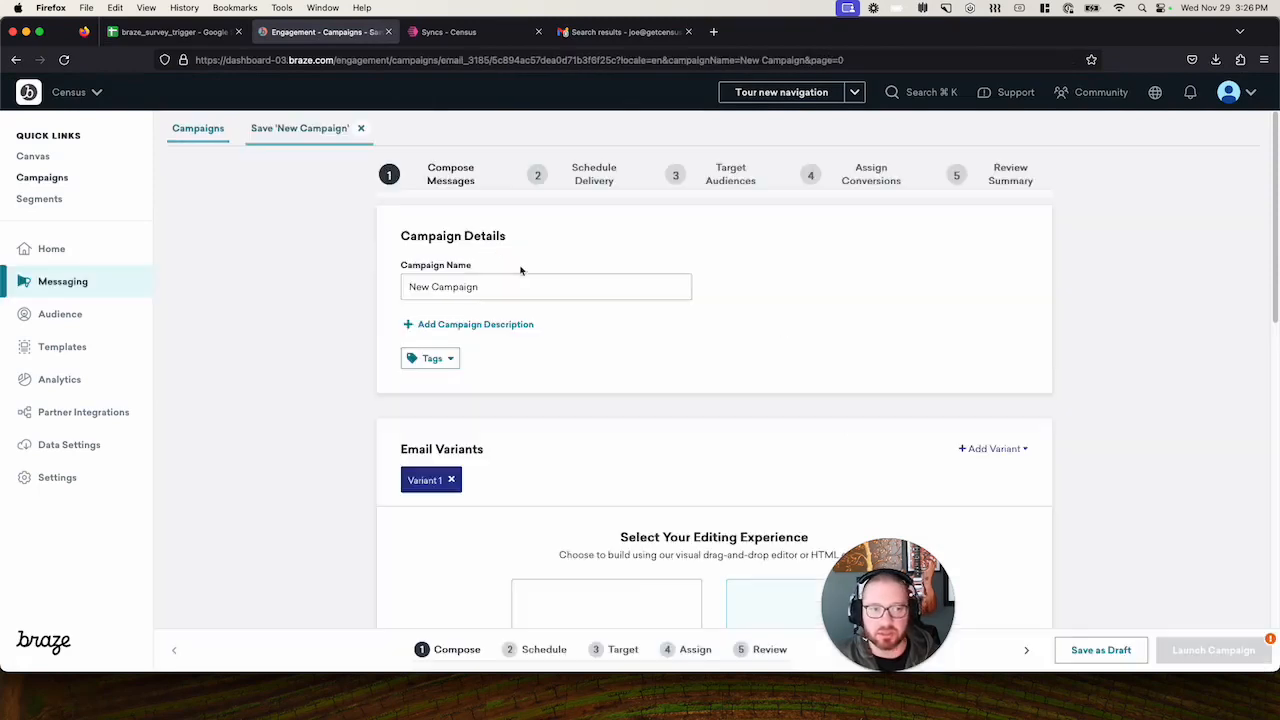
Rename the campaign with the owner's first name in possessive form followed by "API-Triggered Campaign".
click(520, 287)
key(super+a)
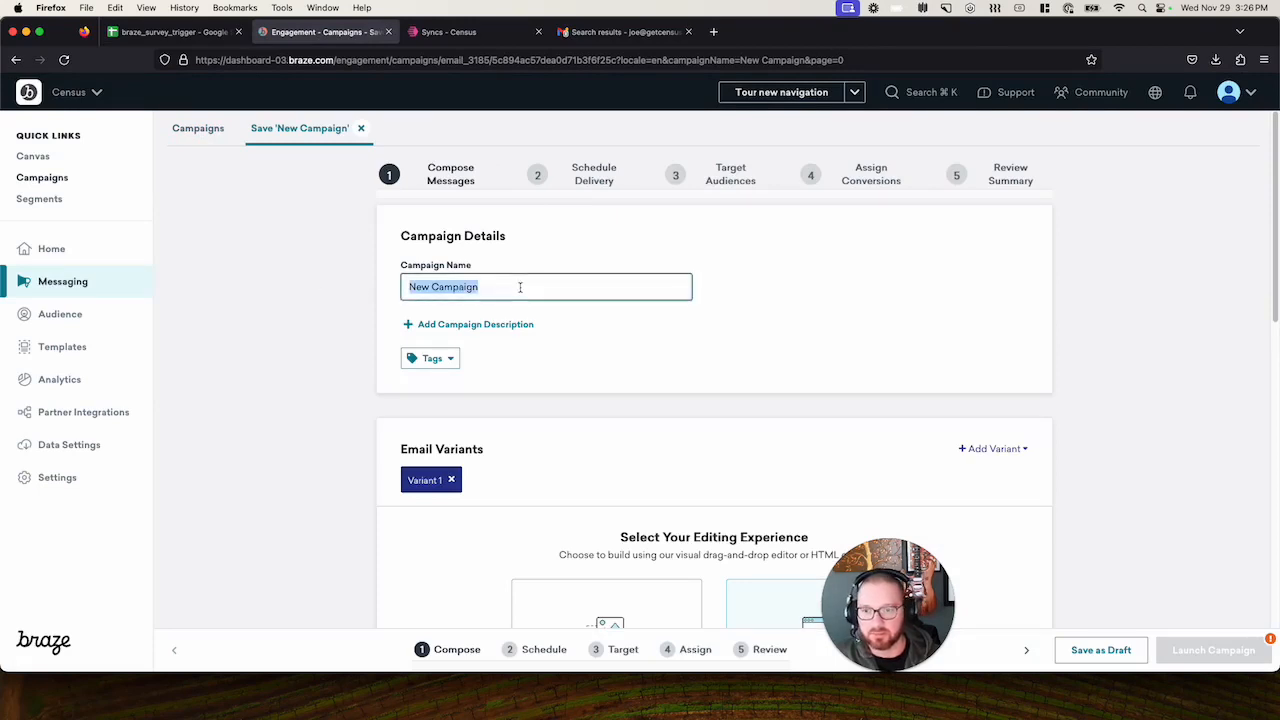
text(Joe's)
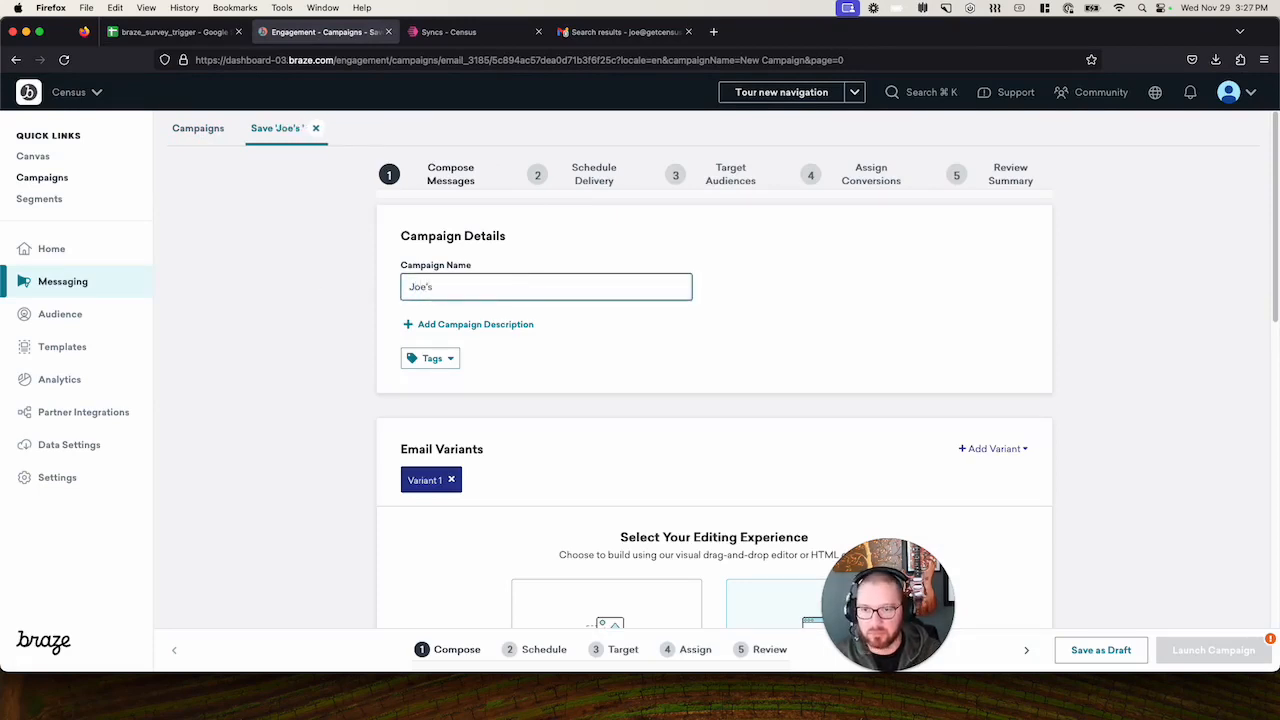
text( API-Triggere)
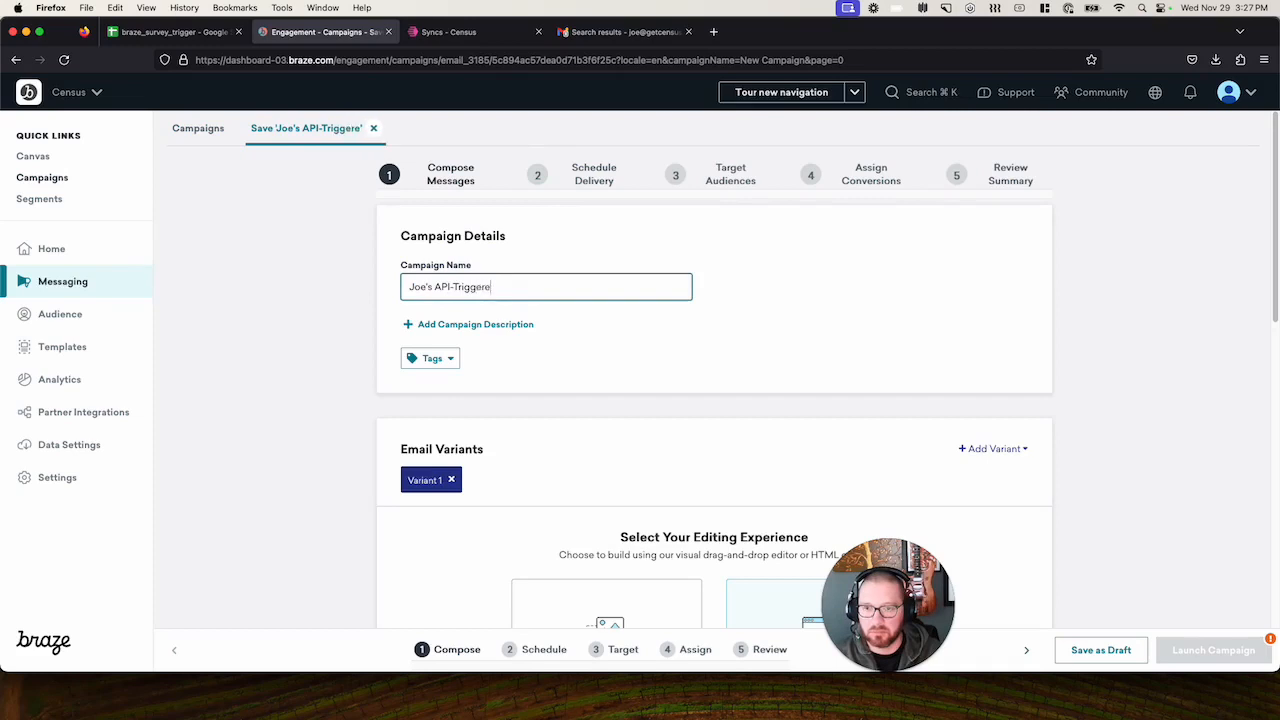
text(d Campaign)
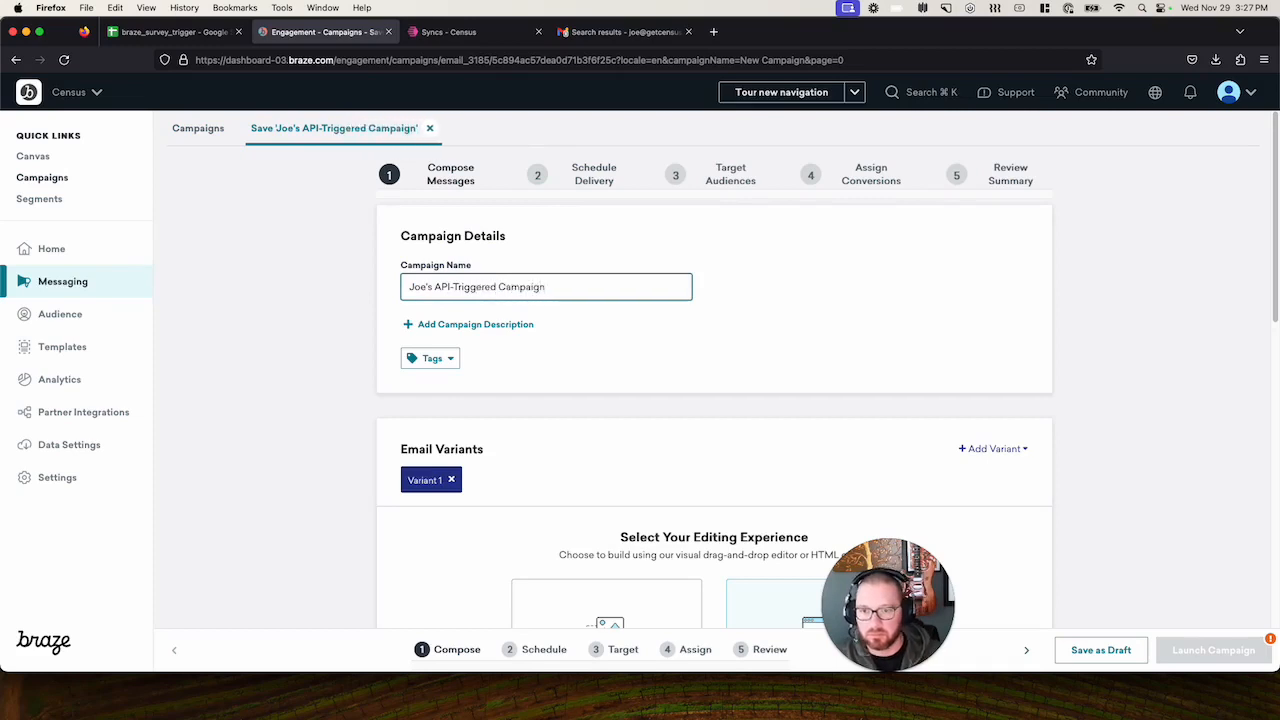
Choose the Drag-And-Drop Editor for the email variant and start from the Blank Template.
scroll(326, 380, down, 5)
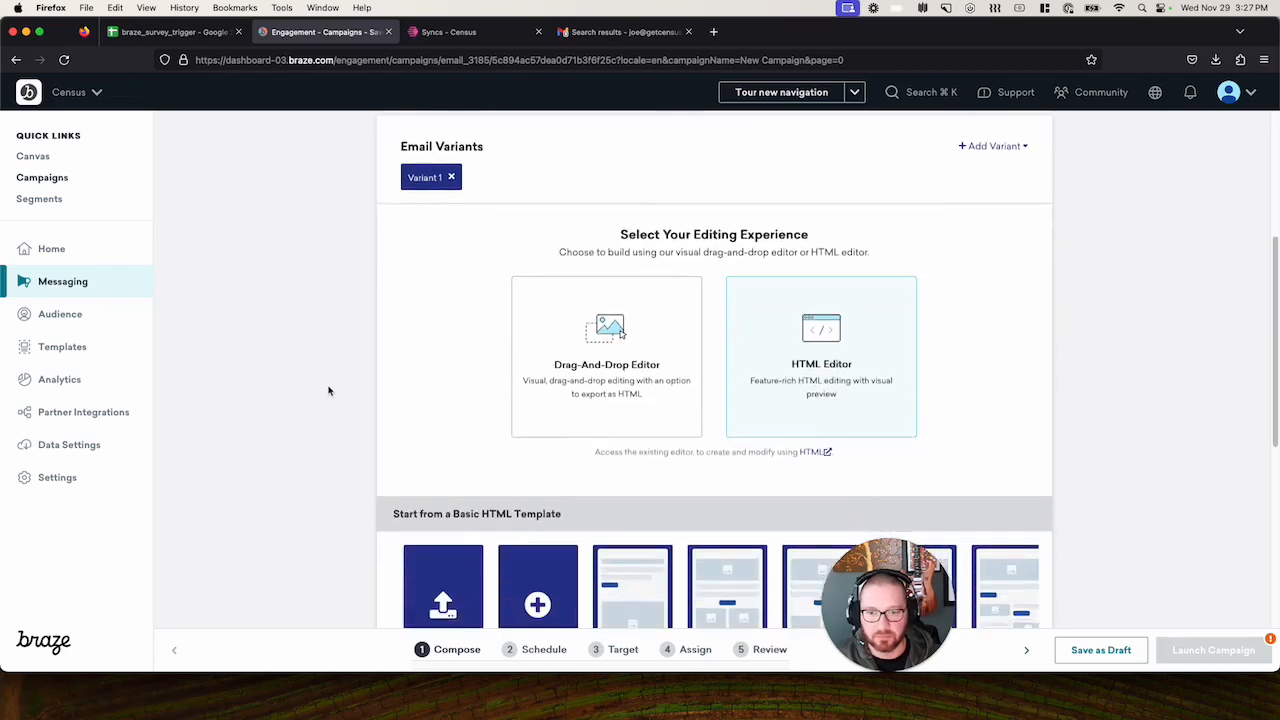
click(591, 345)
scroll(630, 348, down, 2)
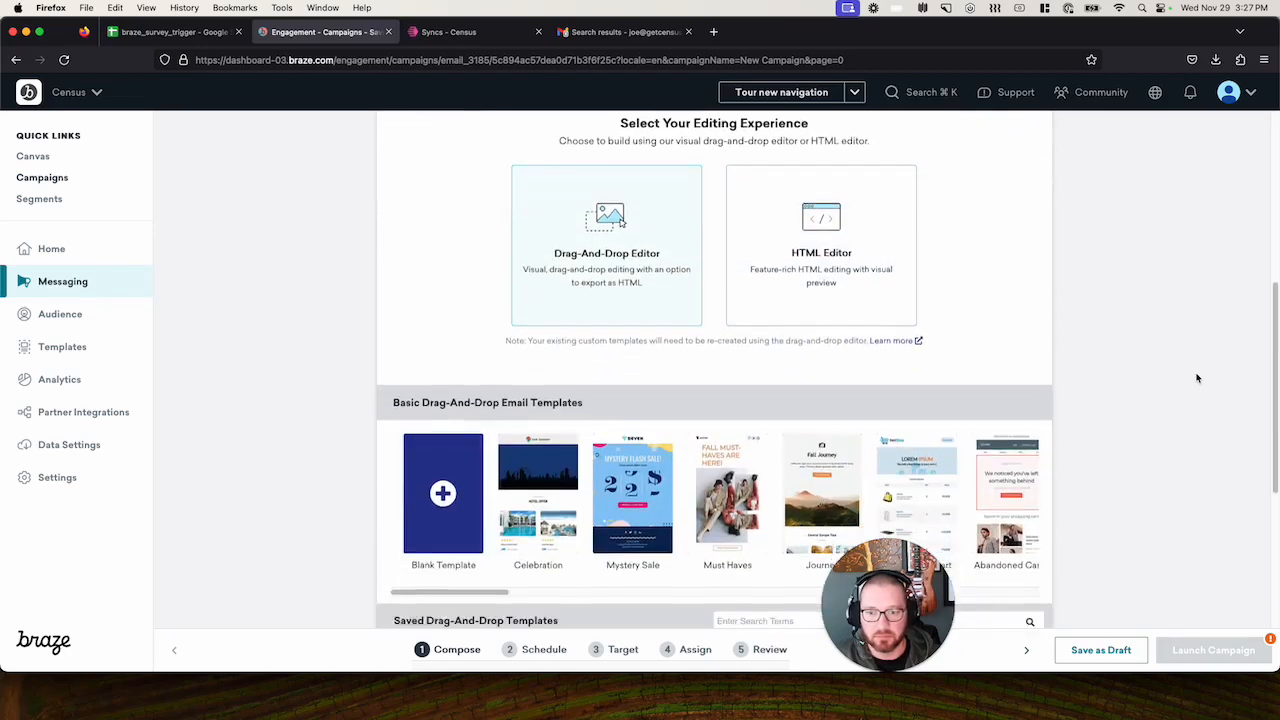
click(418, 462)
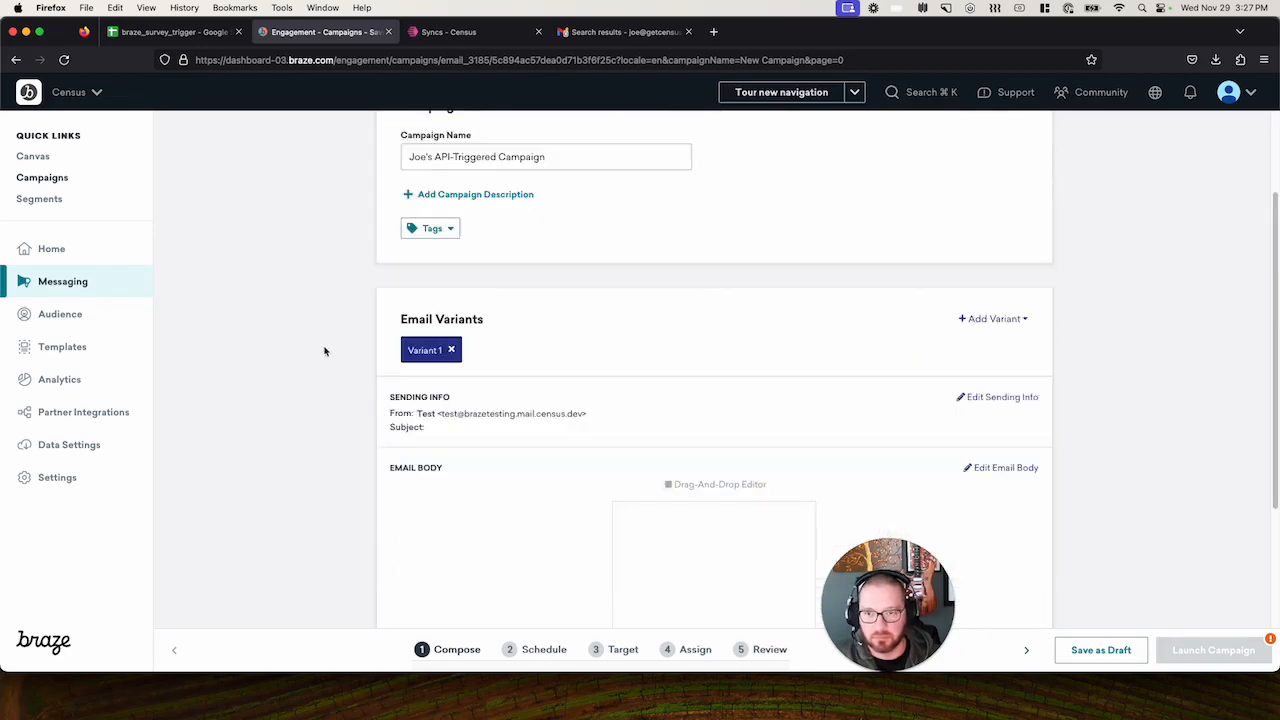
Open the email body for editing and add a title block reading "Hello this is the message".
scroll(324, 350, down, 3)
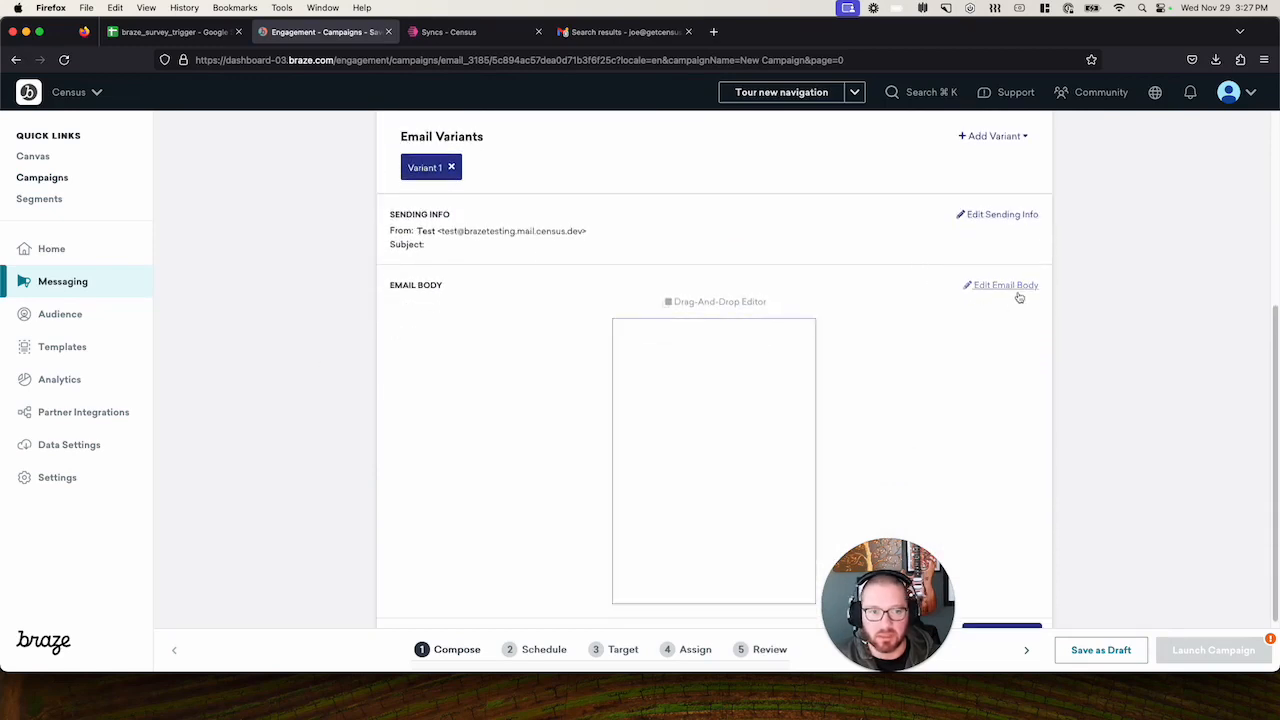
click(1006, 286)
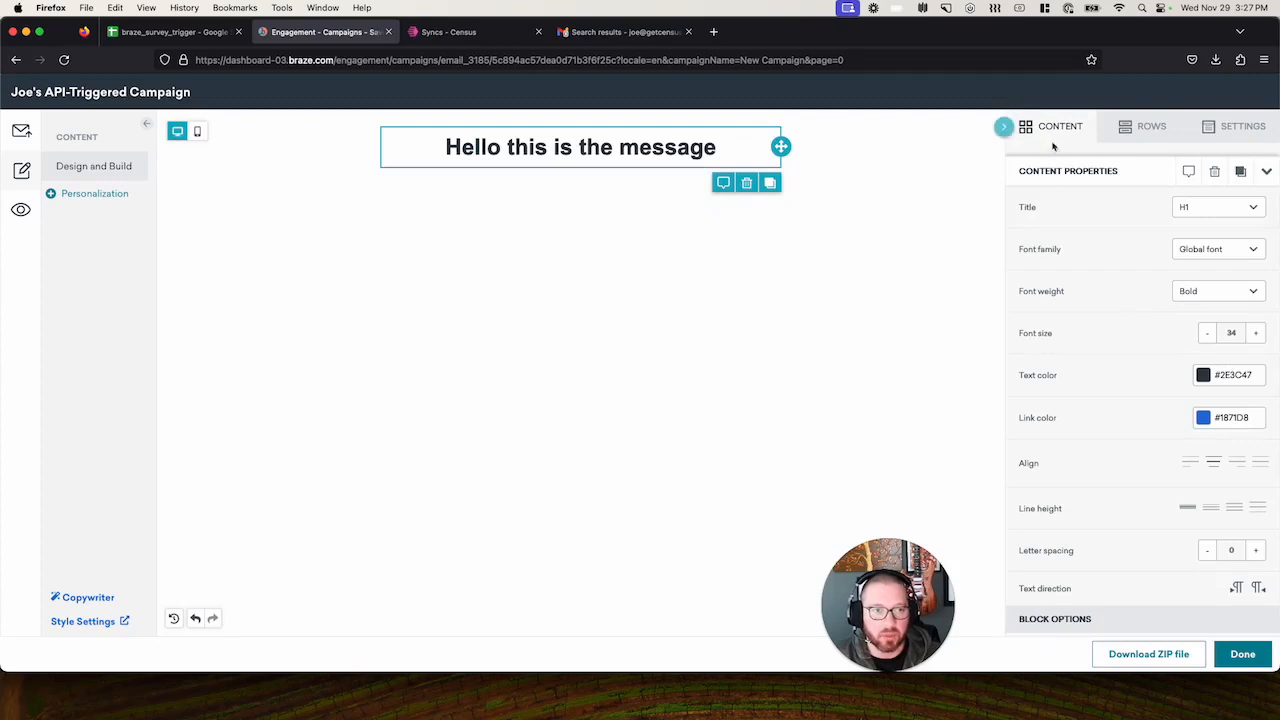
click(1053, 144)
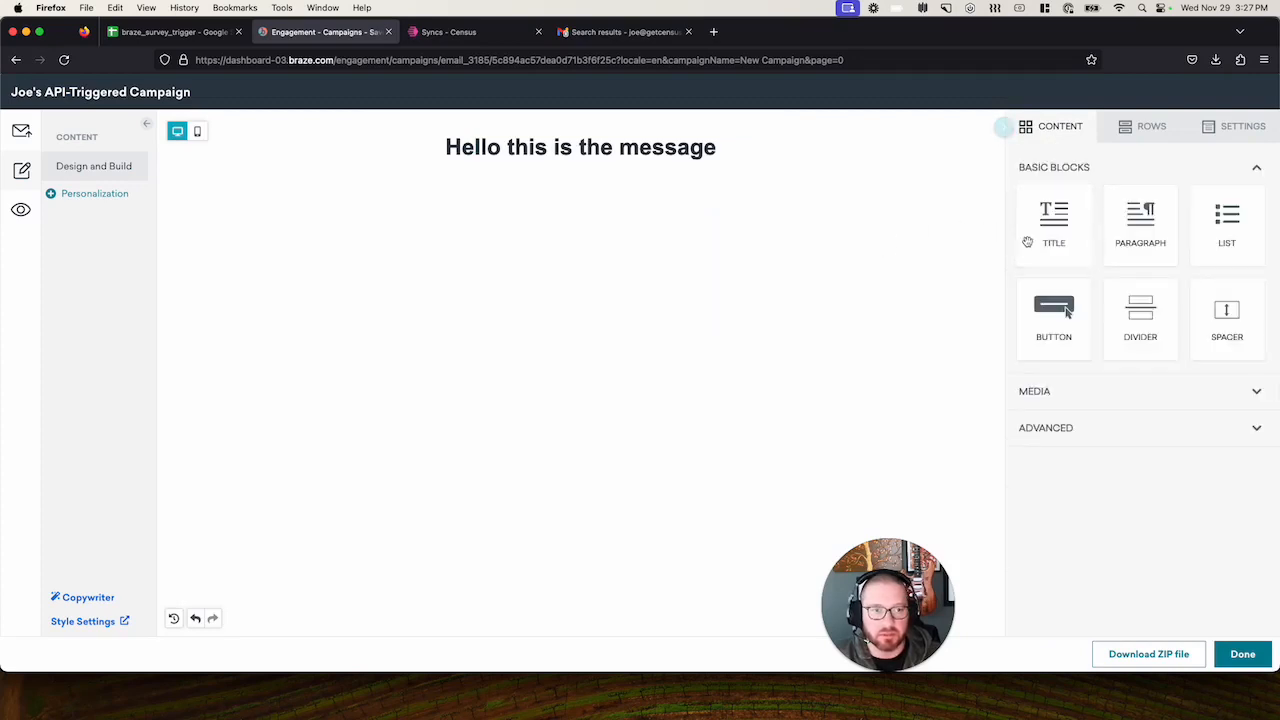
Add a paragraph block beneath the title and clear its placeholder text.
drag(1050, 228, 574, 171)
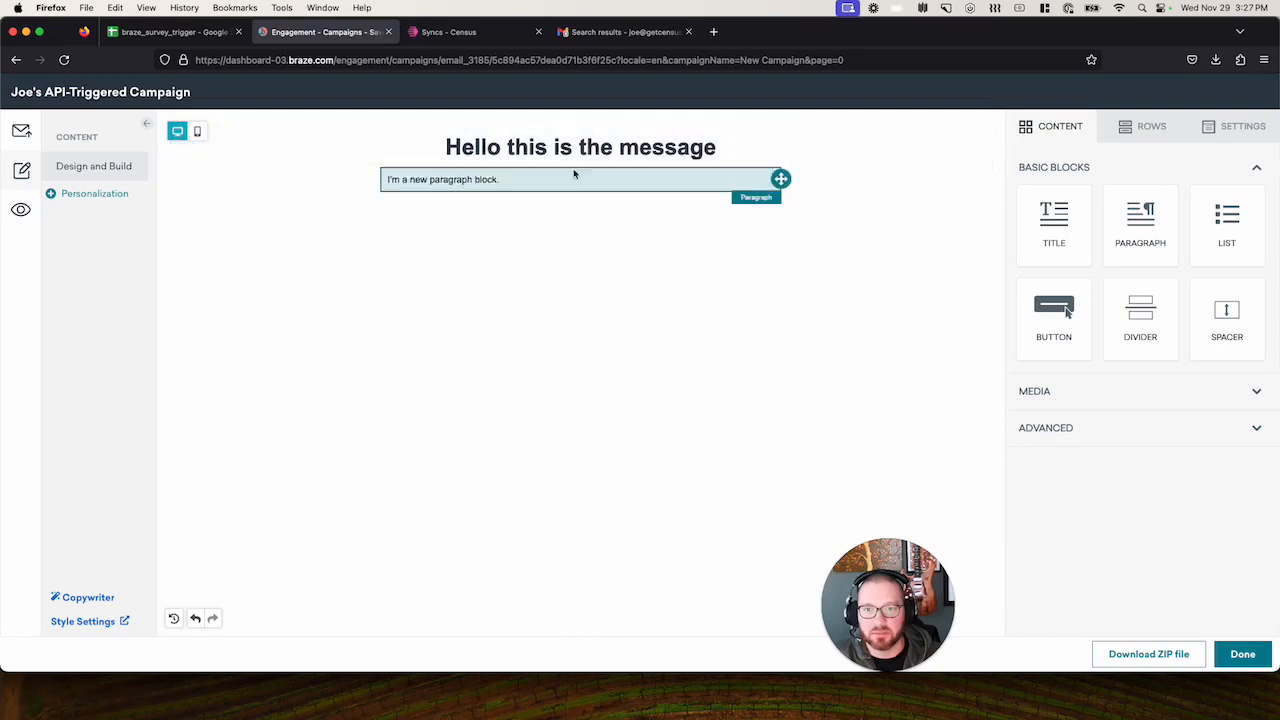
click(500, 179)
key(BackSpace)
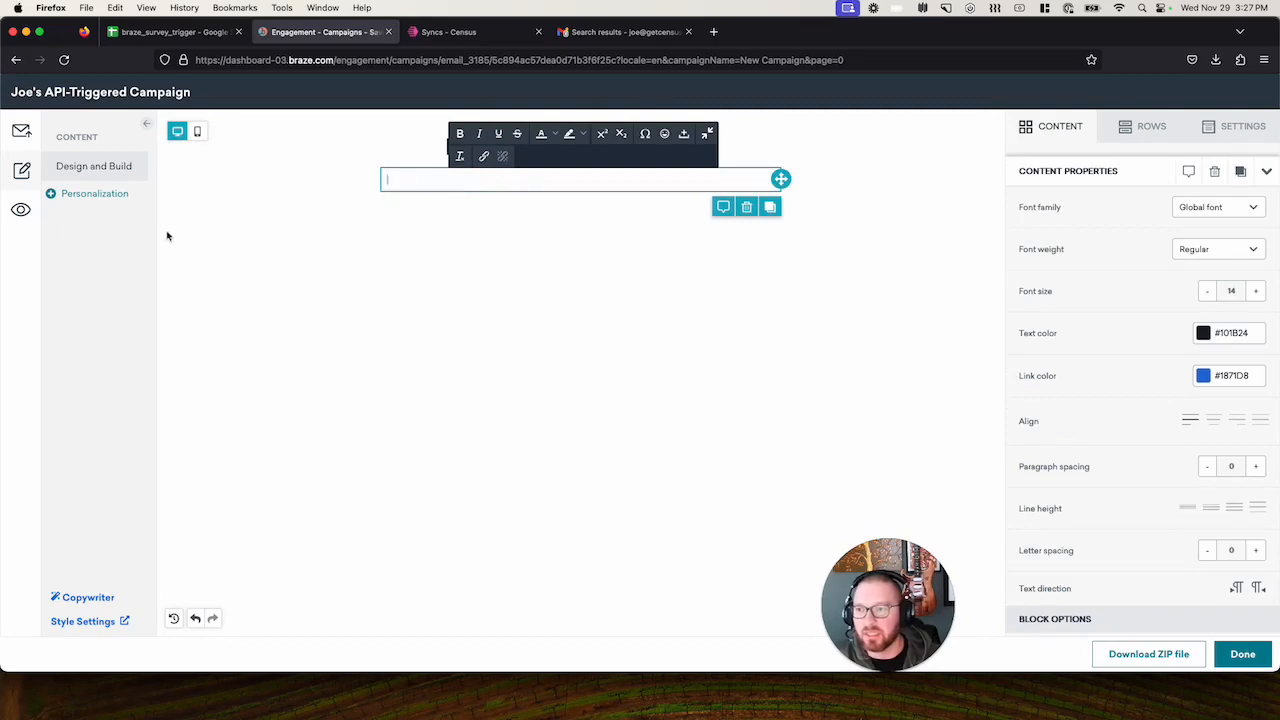
Set up a personalization of type API Trigger Properties with attribute survey_url, checking the property name against the spreadsheet.
click(84, 205)
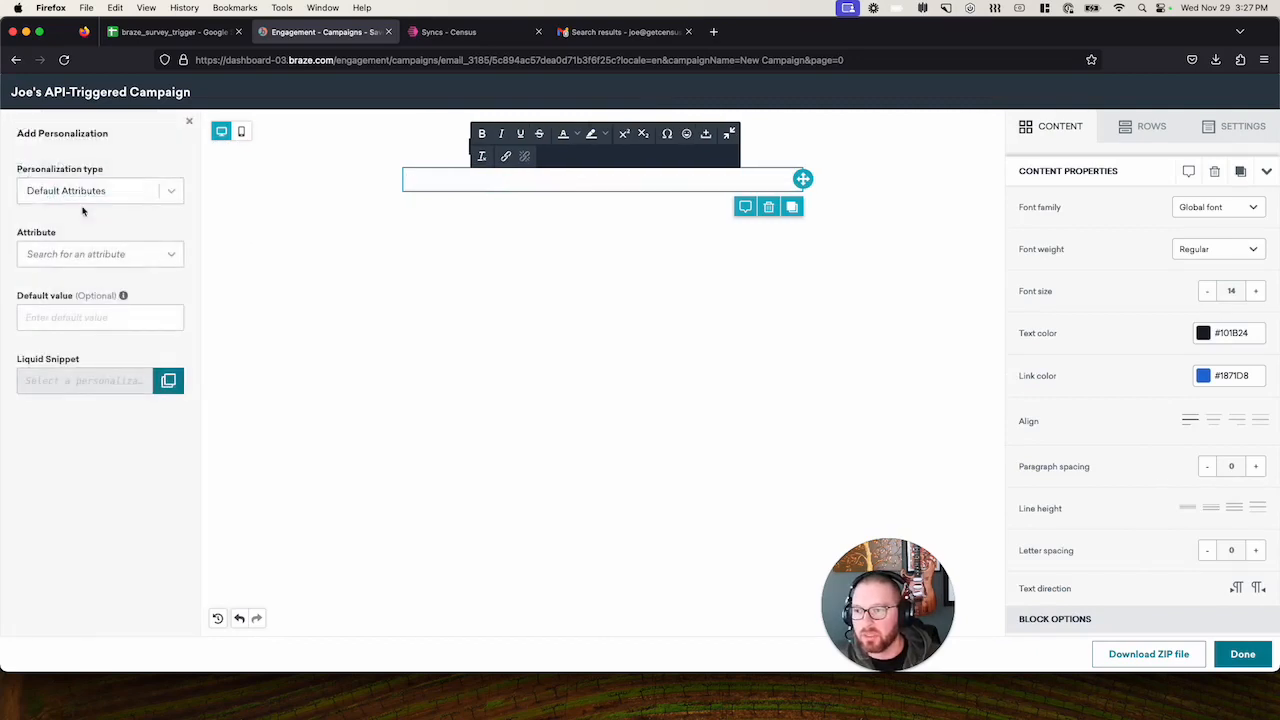
click(114, 195)
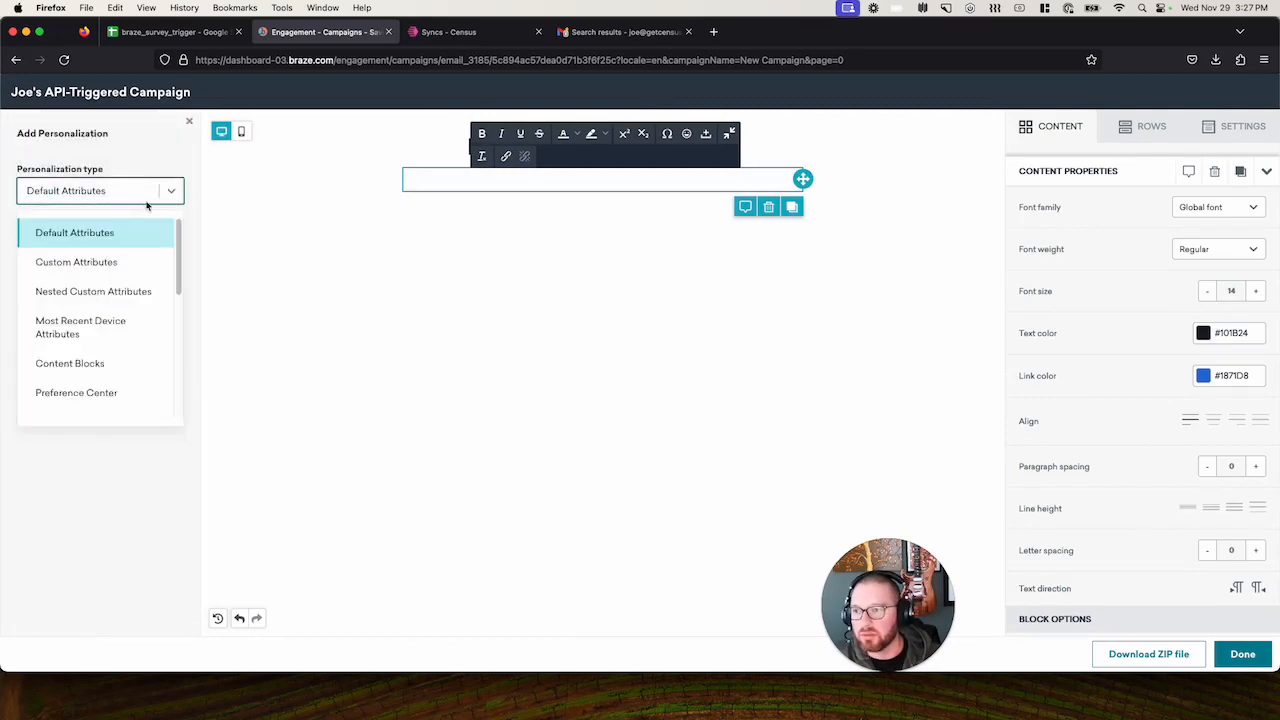
drag(178, 235, 169, 343)
click(114, 293)
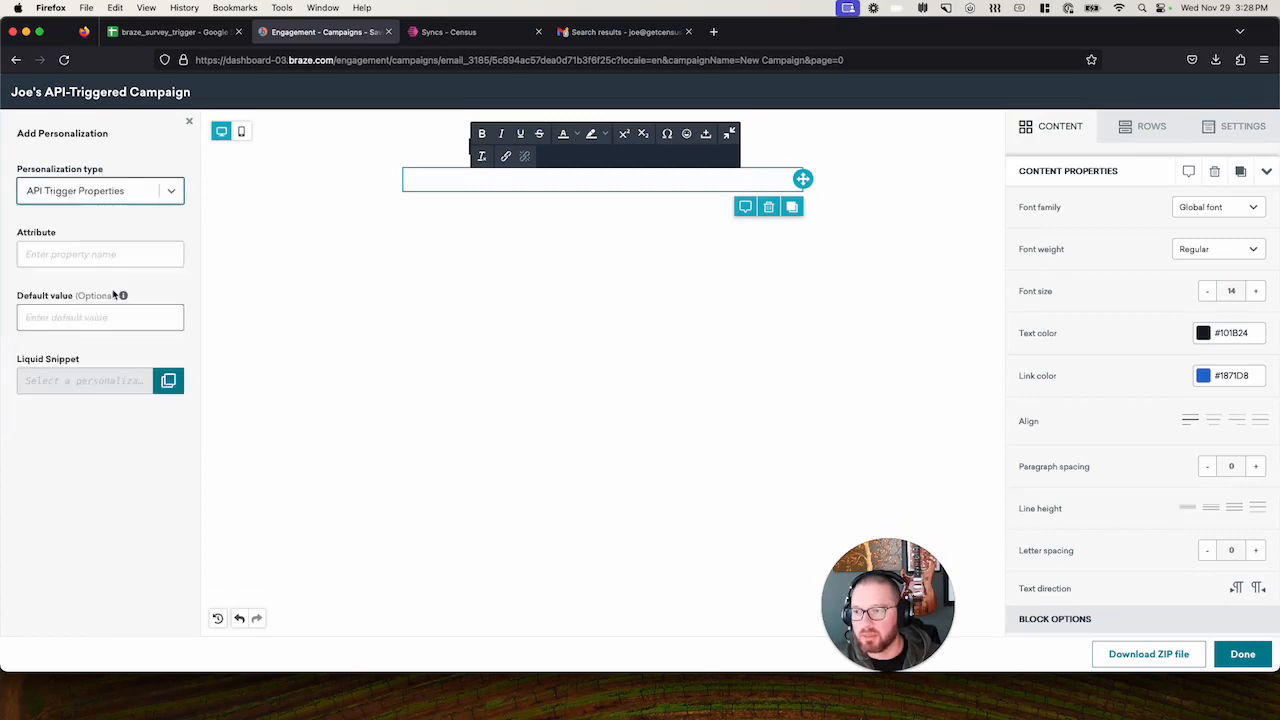
click(120, 253)
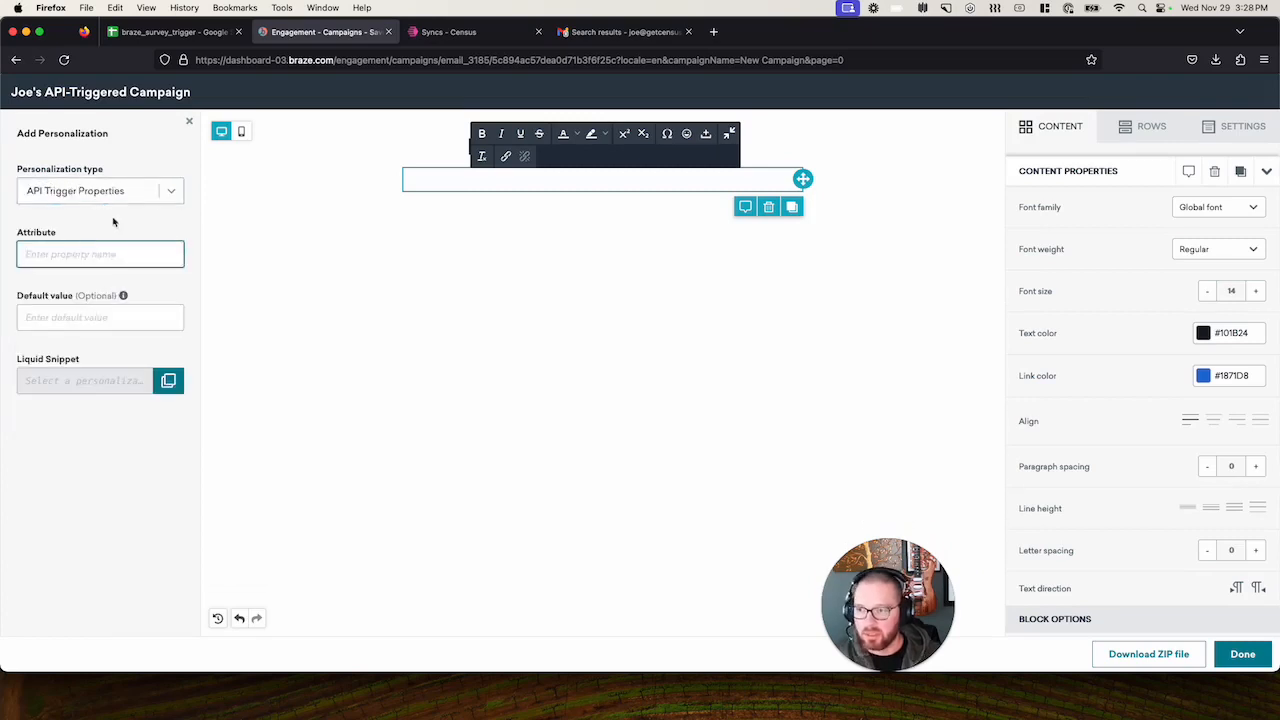
text(survey_url)
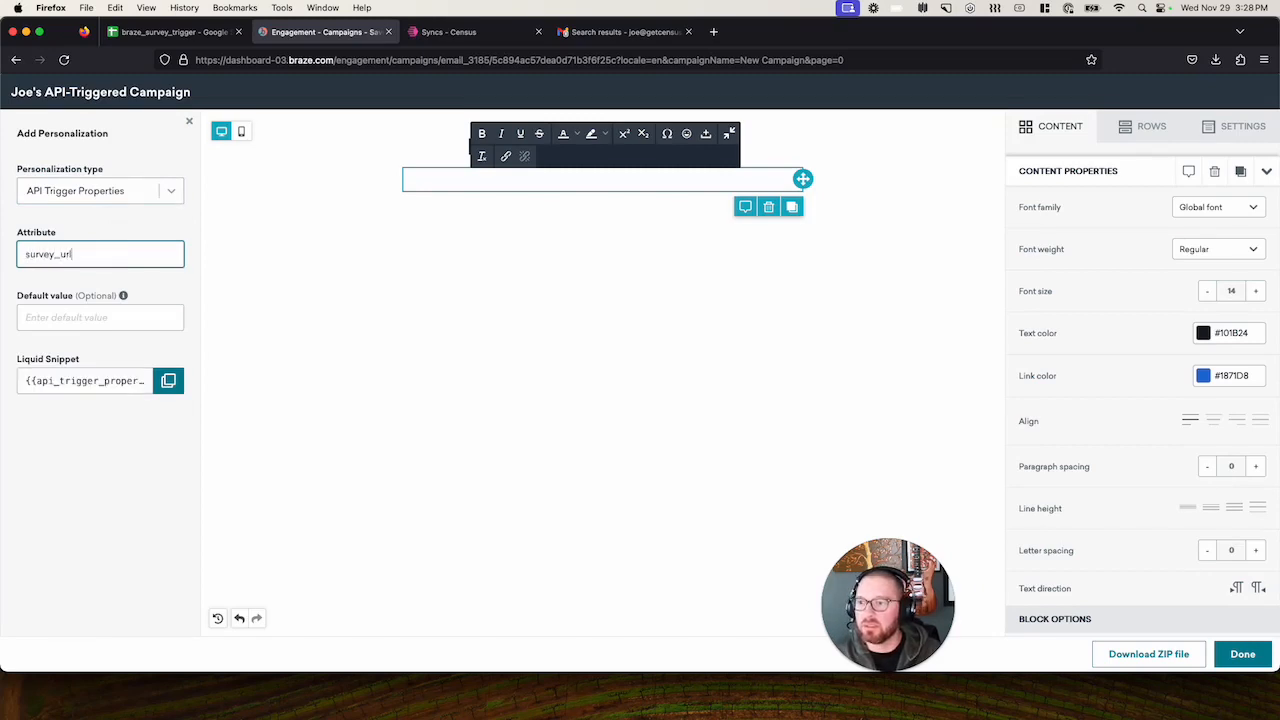
click(212, 31)
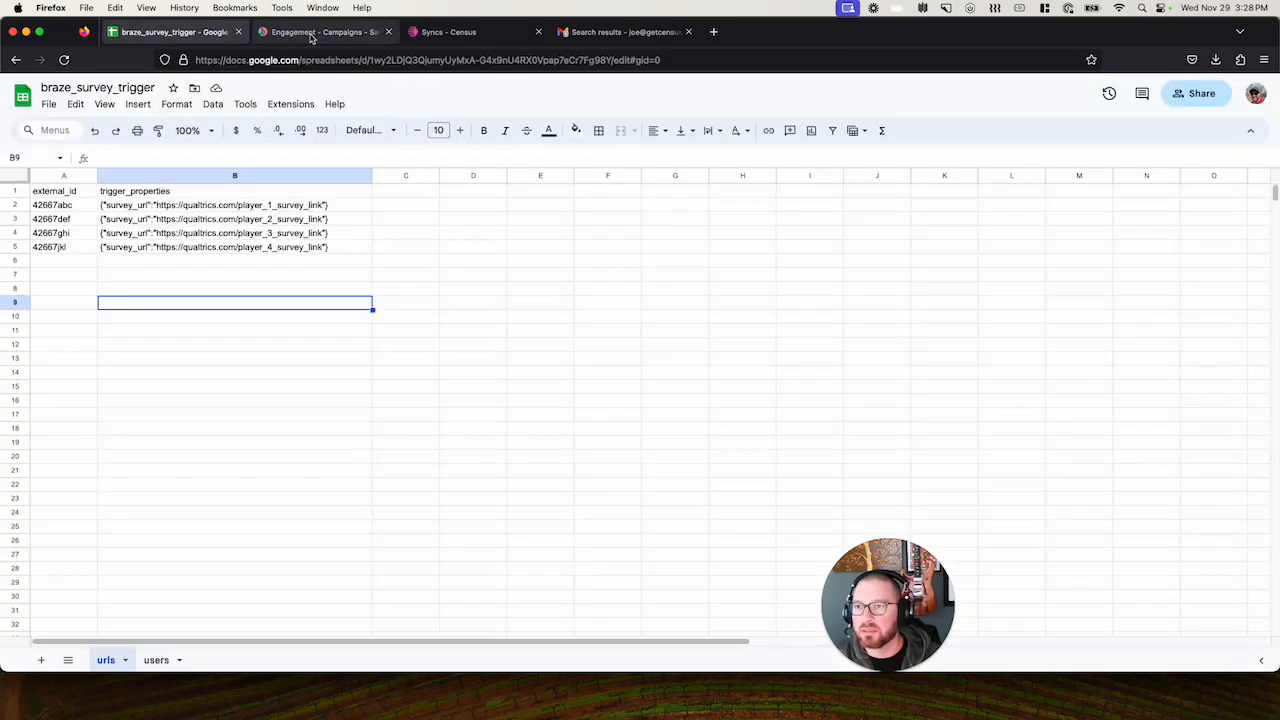
click(345, 32)
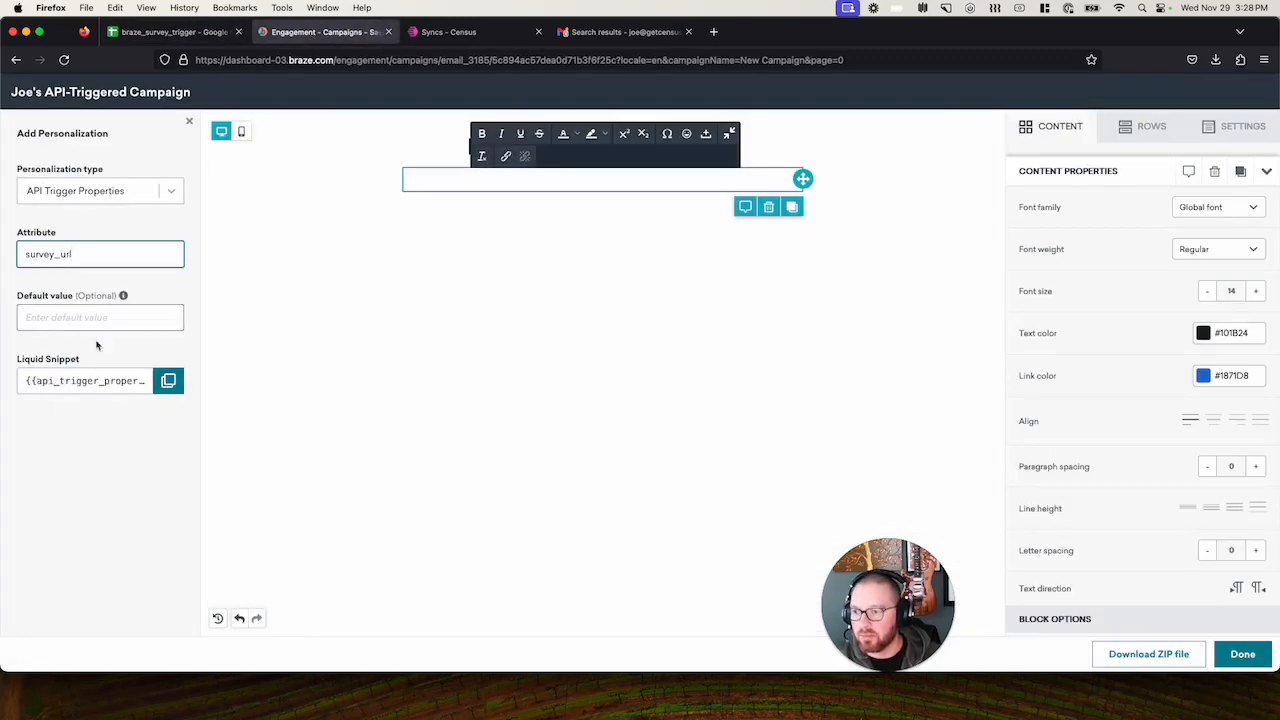
Copy the survey_url Liquid snippet into the empty paragraph and format it centered at font size 17.
click(168, 380)
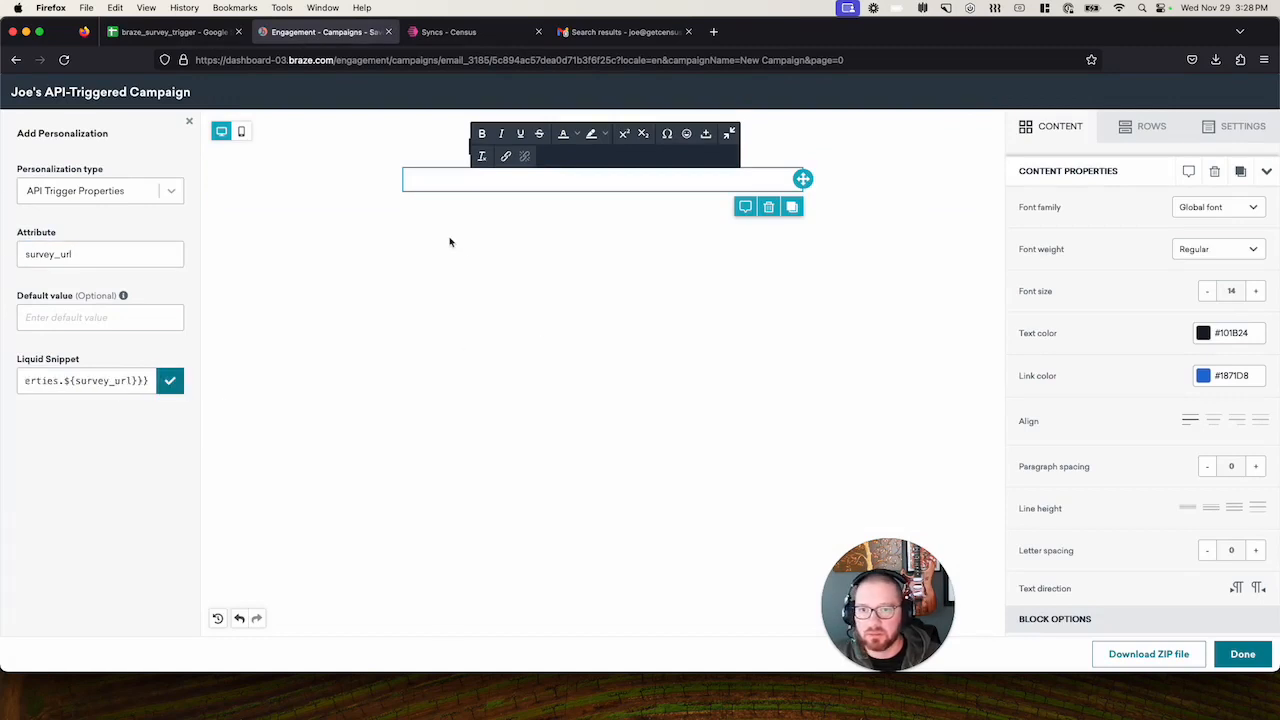
click(575, 179)
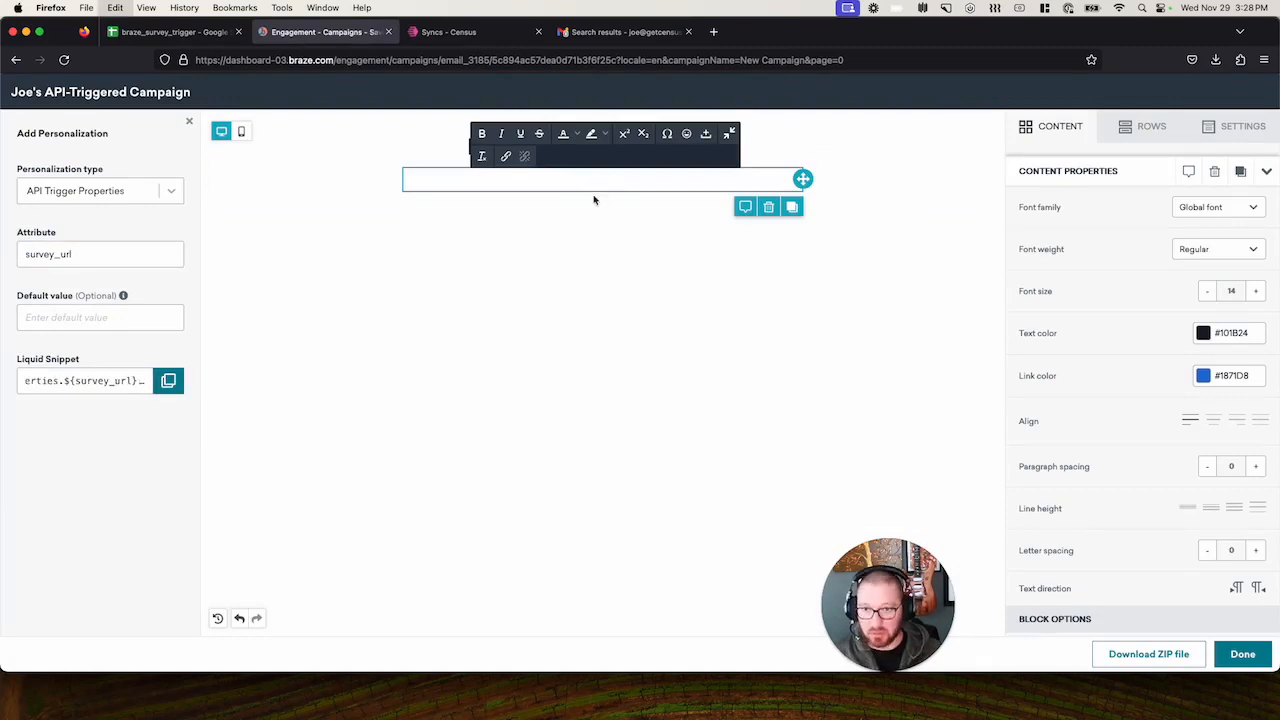
key(super+v)
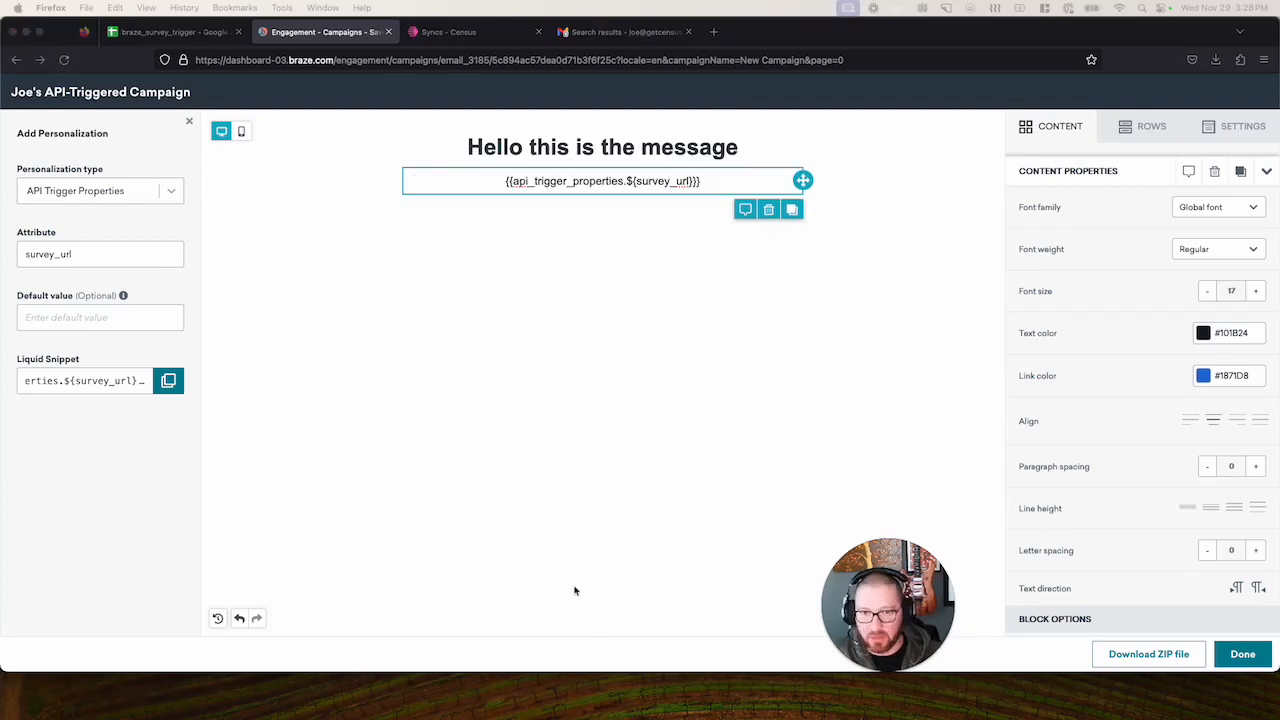
click(729, 448)
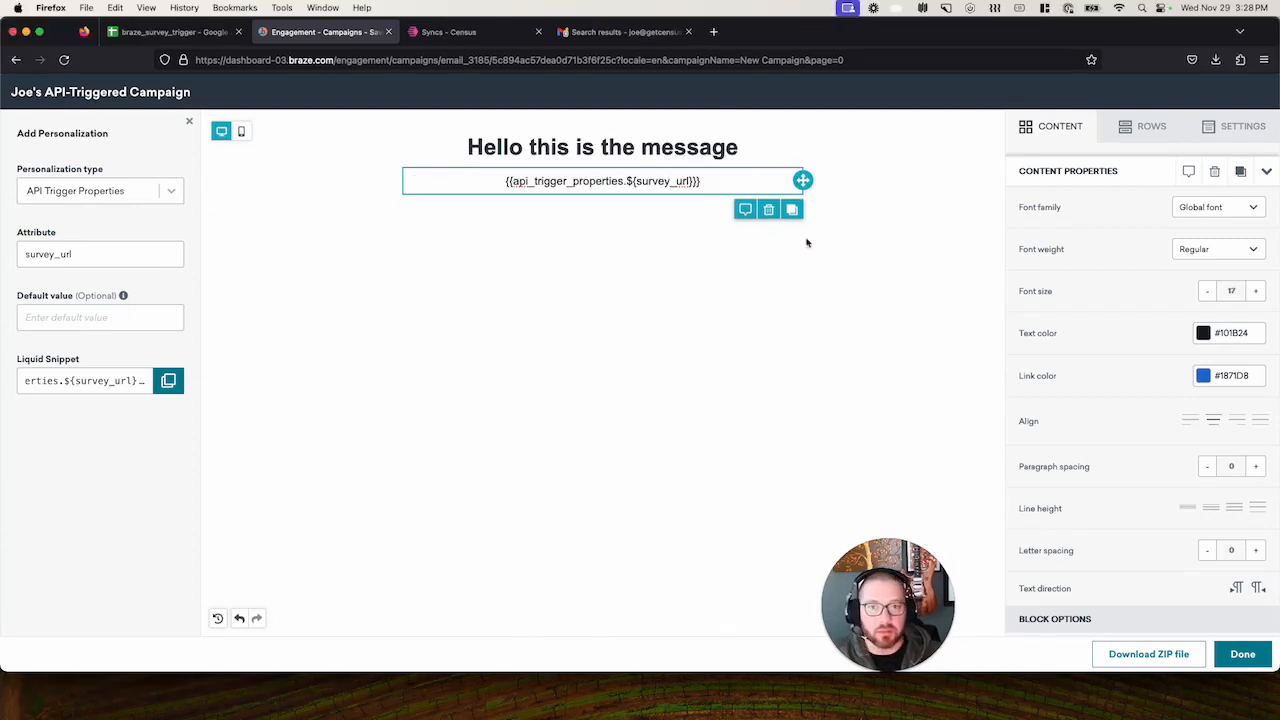
Add a button block below the paragraph and set its link URL to {{${set_user_to_unsubscribed_url}}}.
click(1068, 129)
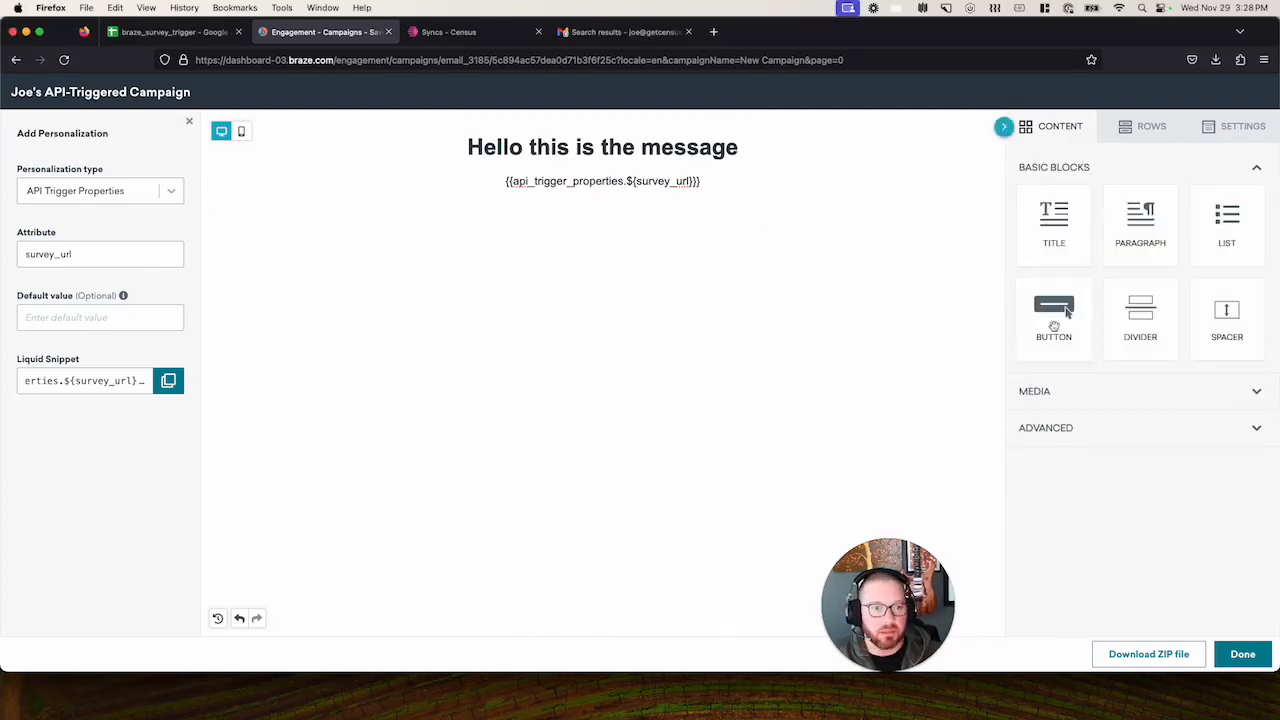
drag(1057, 308, 628, 205)
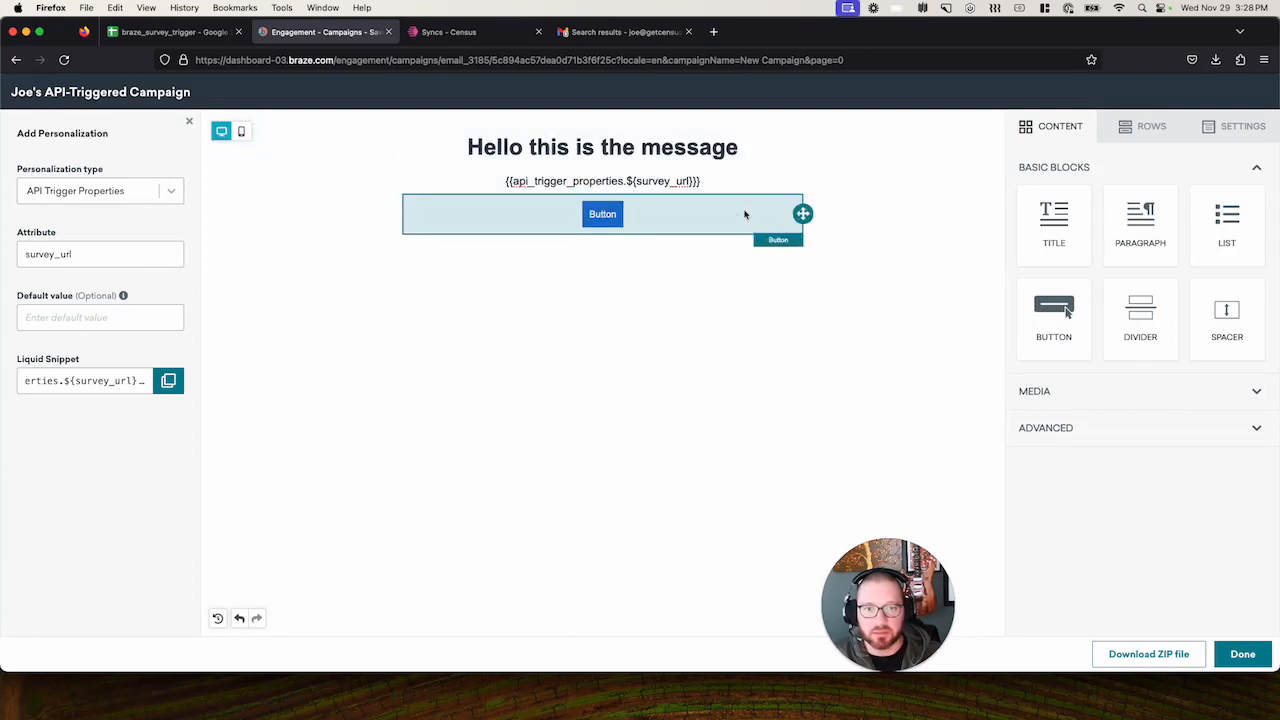
click(605, 211)
click(1127, 263)
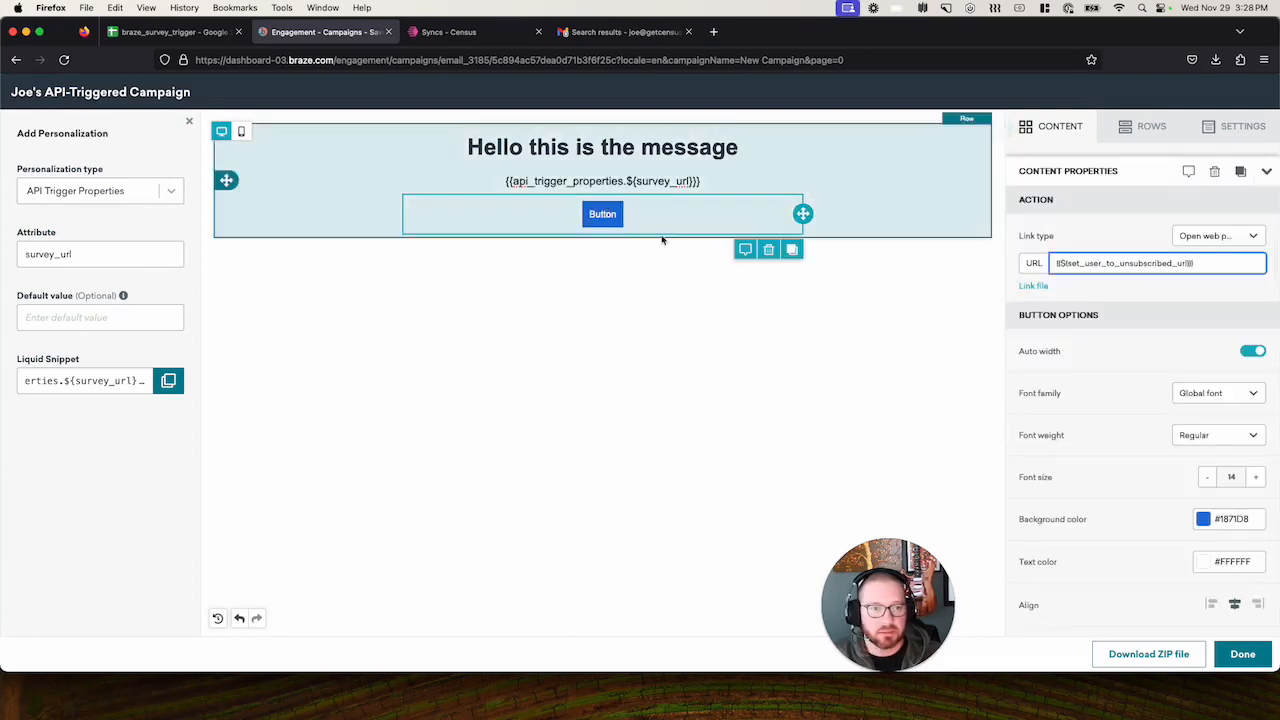
Label the button "Unsubscribe" and finish editing the email body.
double_click(602, 214)
text(unsubscribe)
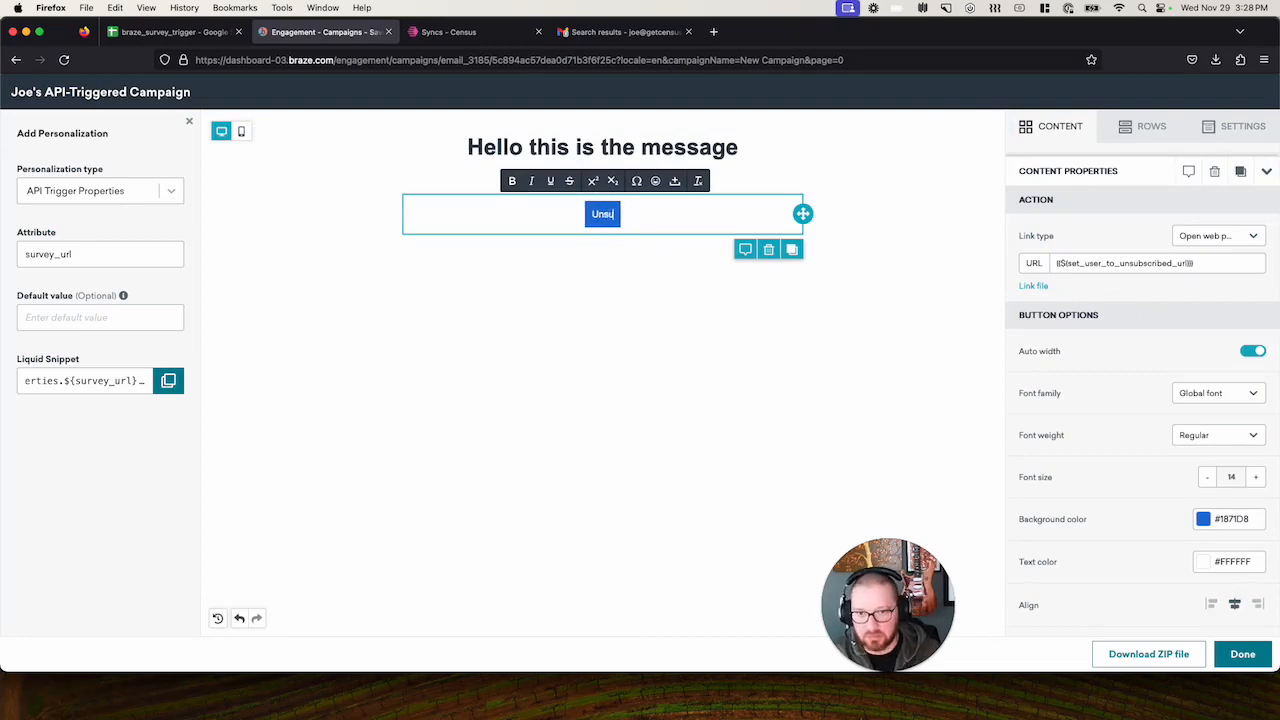
click(582, 367)
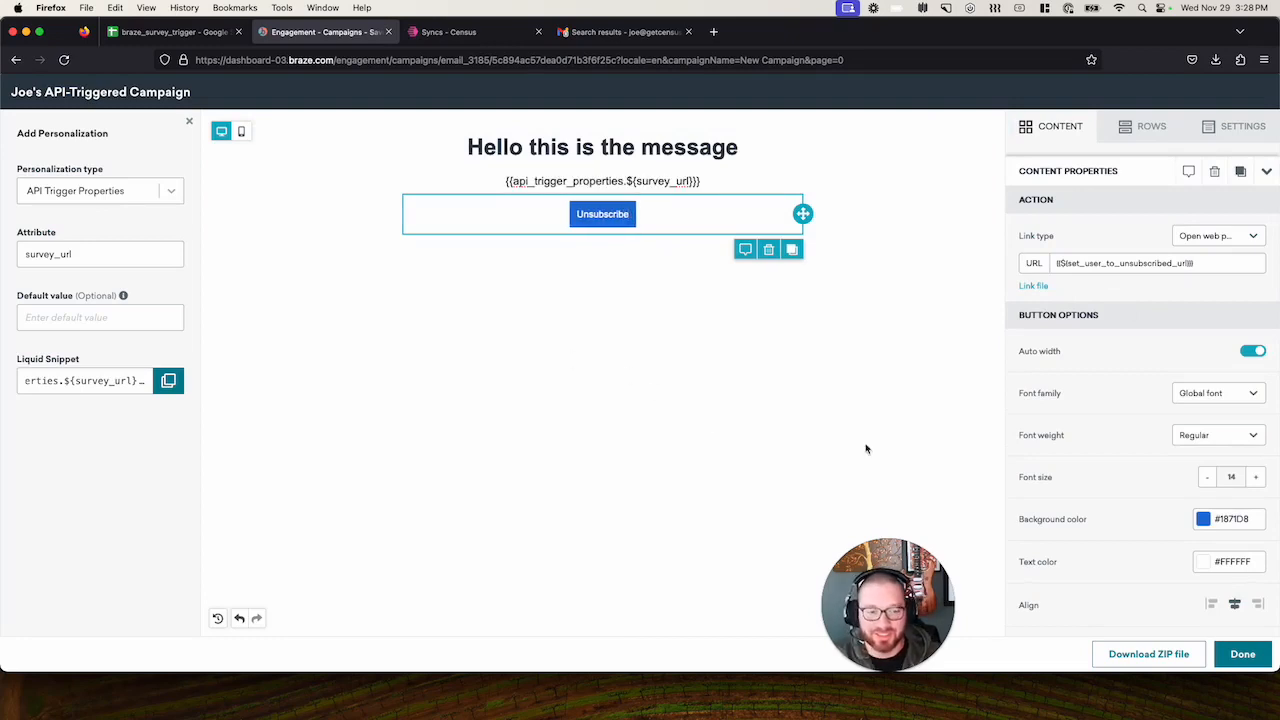
click(1243, 653)
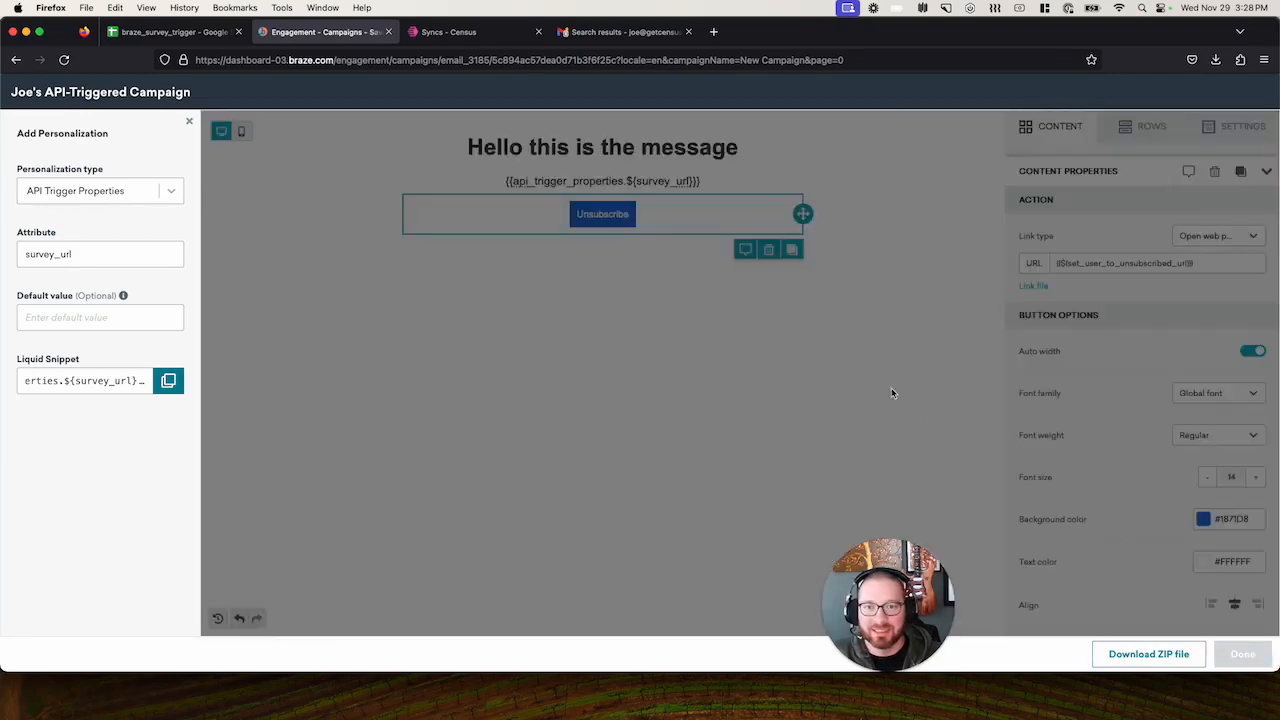
Set the email subject in the sending info to "The message triggered by the API" and finish editing.
scroll(1130, 369, down, 1)
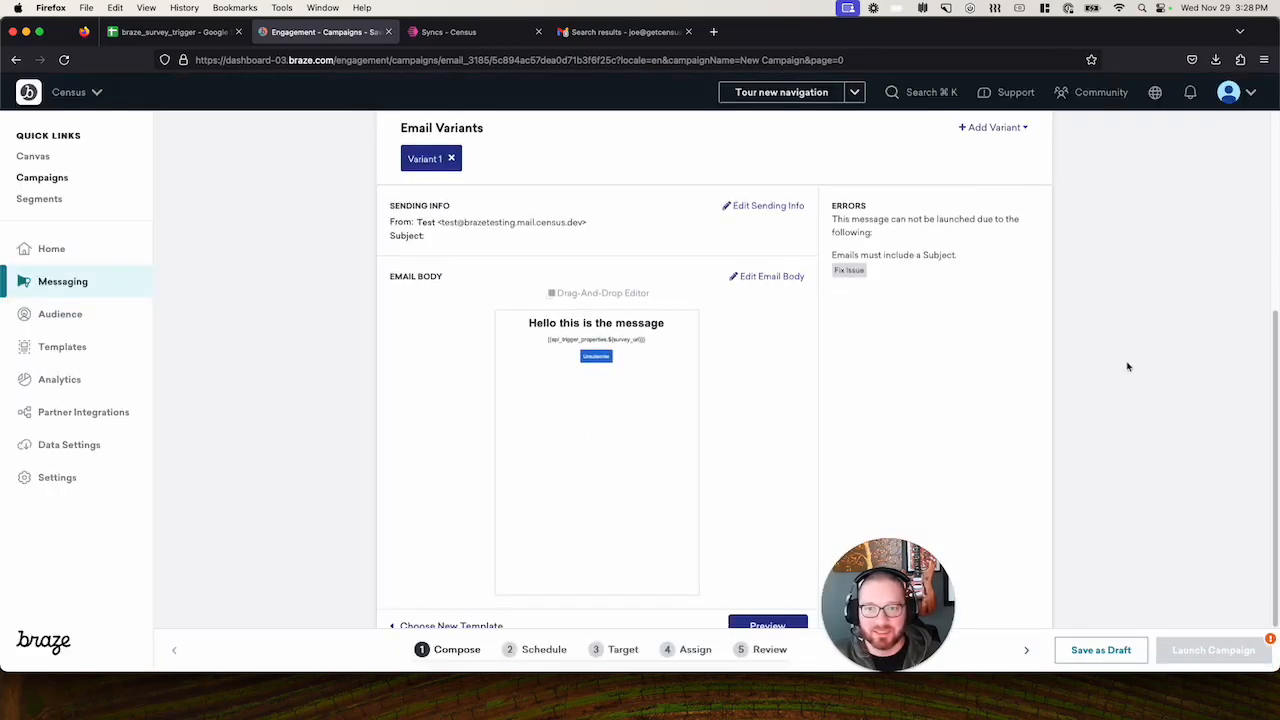
click(758, 209)
click(270, 451)
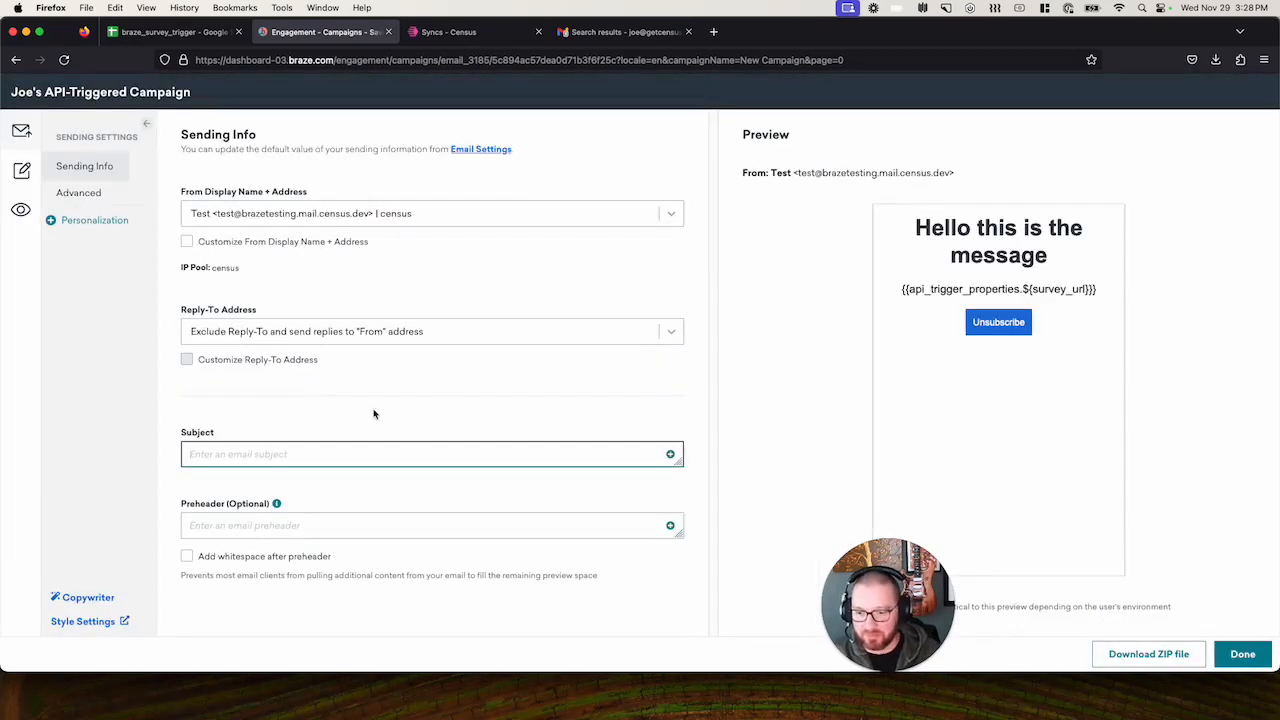
text(The messag)
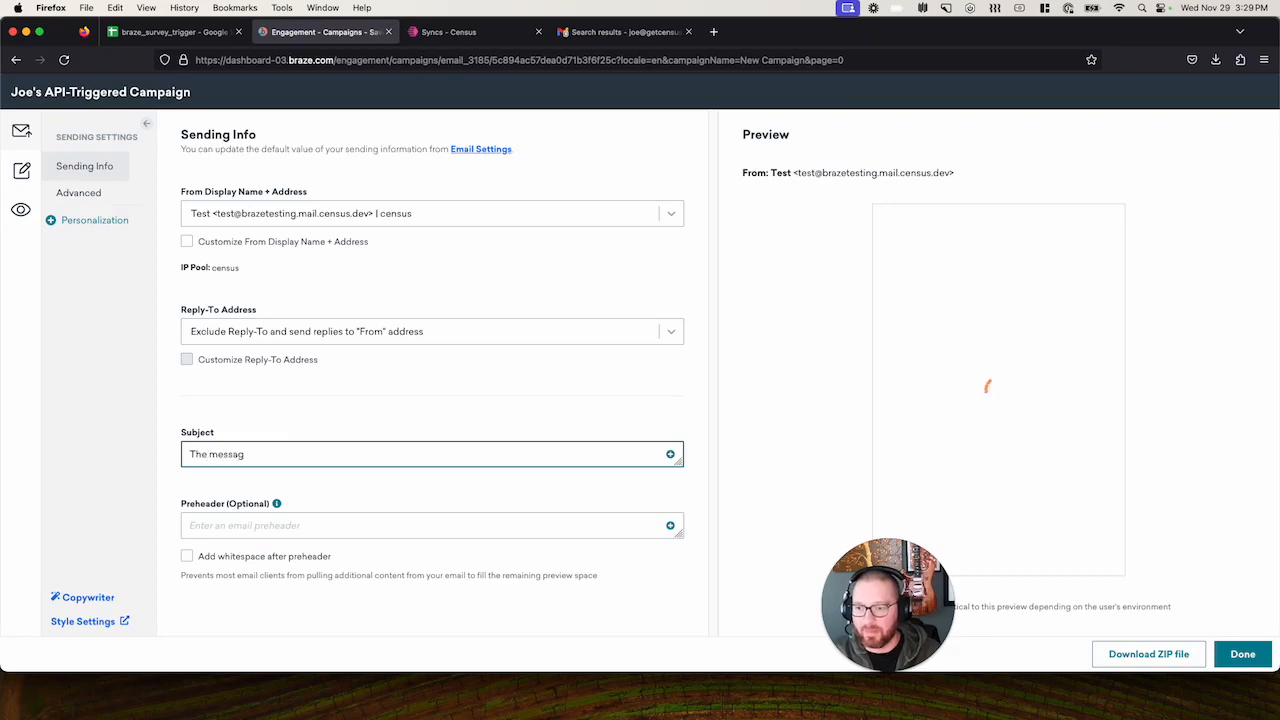
text(e triggered by)
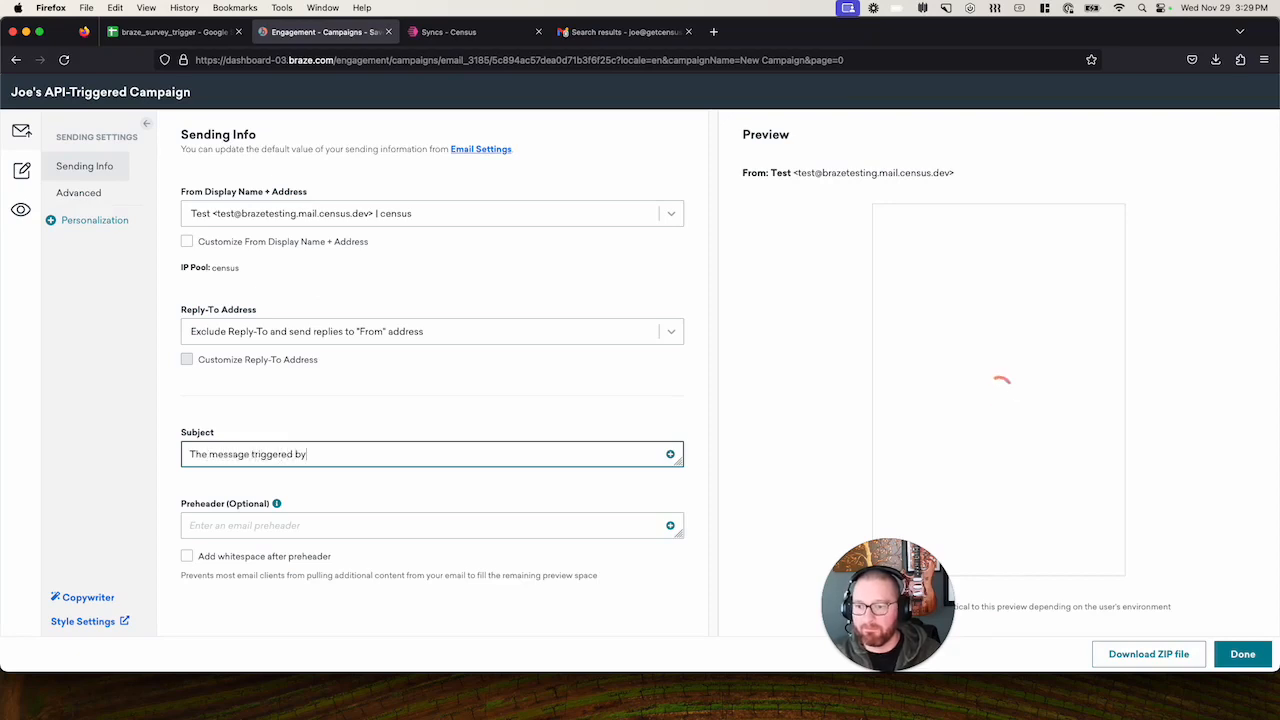
text( the API)
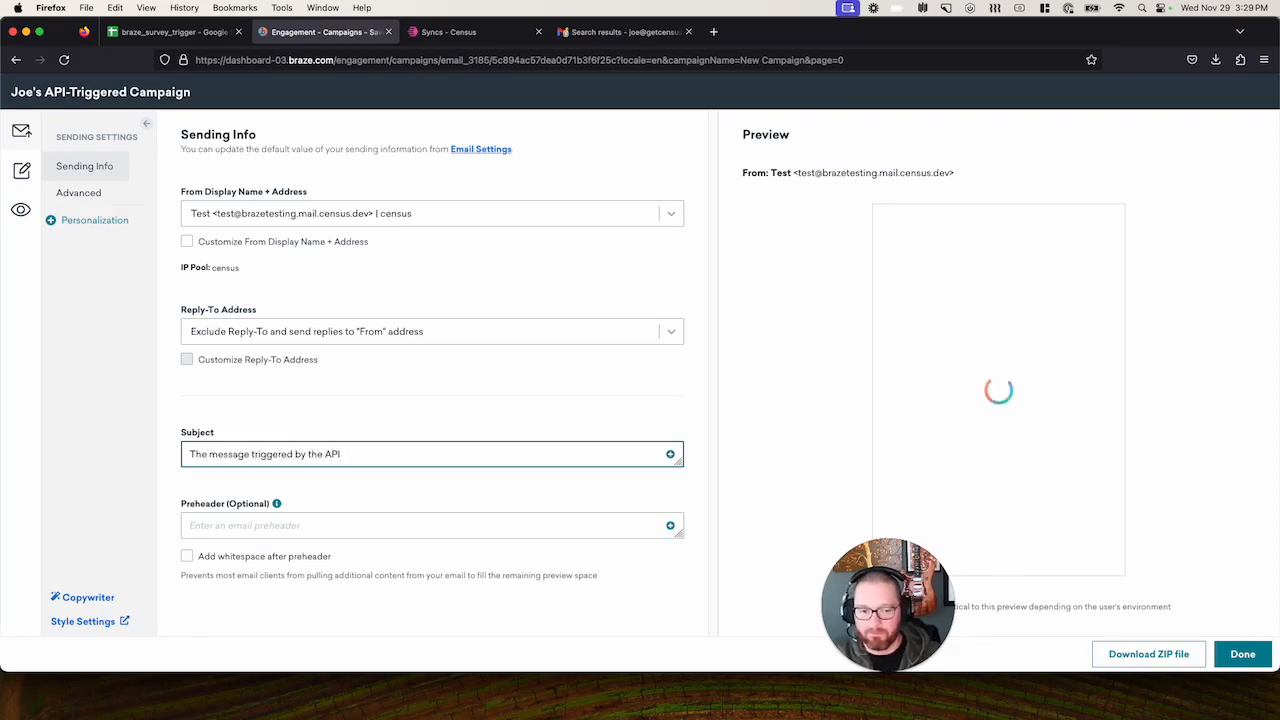
click(1243, 654)
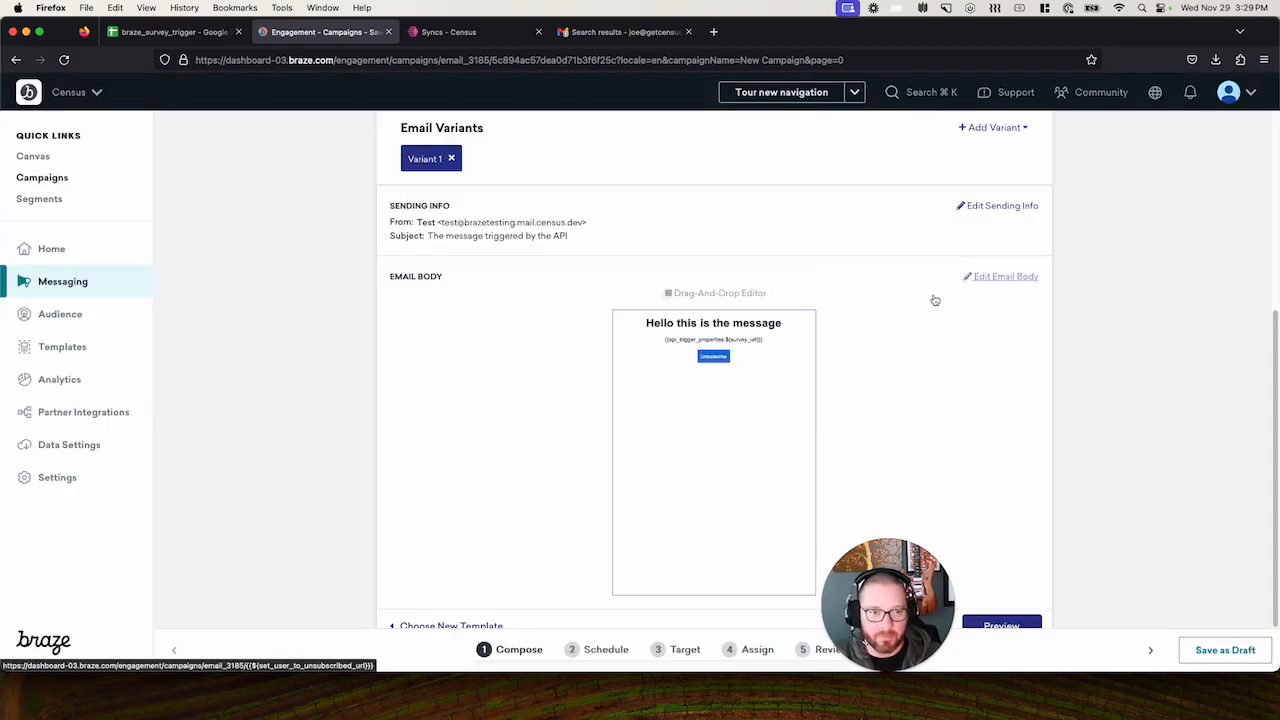
Go to the campaign's delivery schedule and choose API-Triggered as the delivery type.
scroll(1133, 412, down, 1)
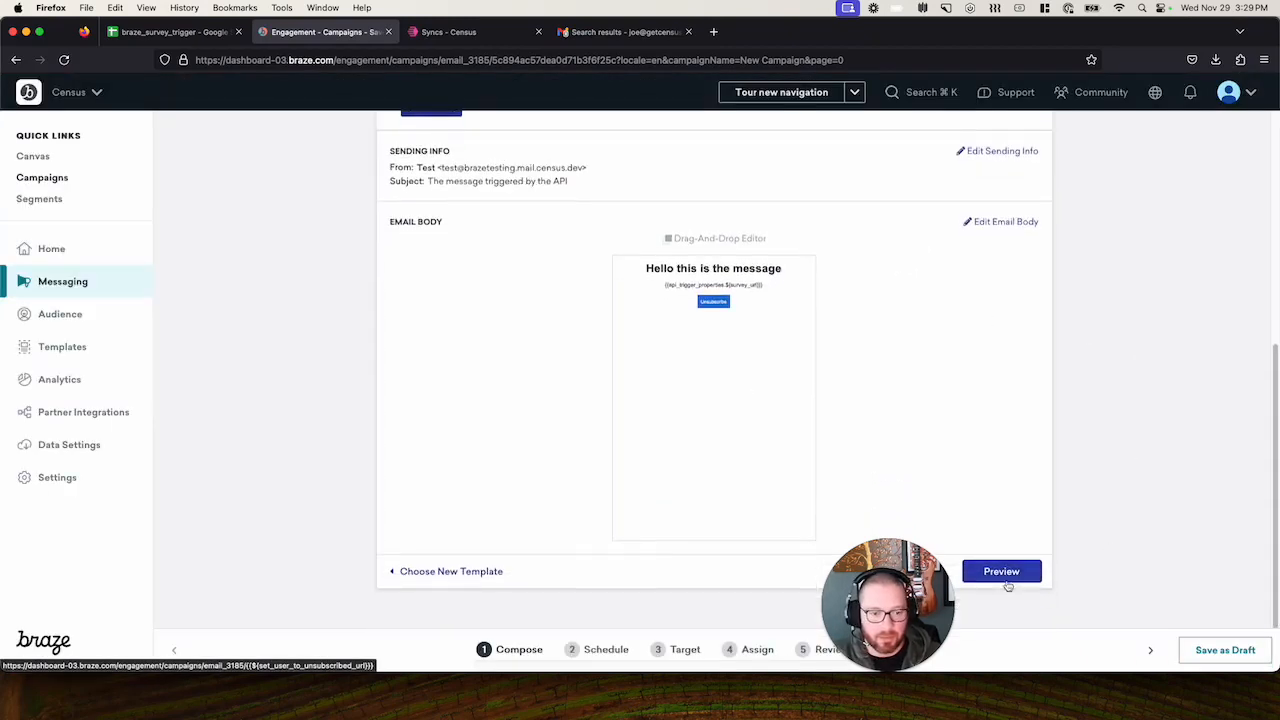
drag(901, 636, 1132, 434)
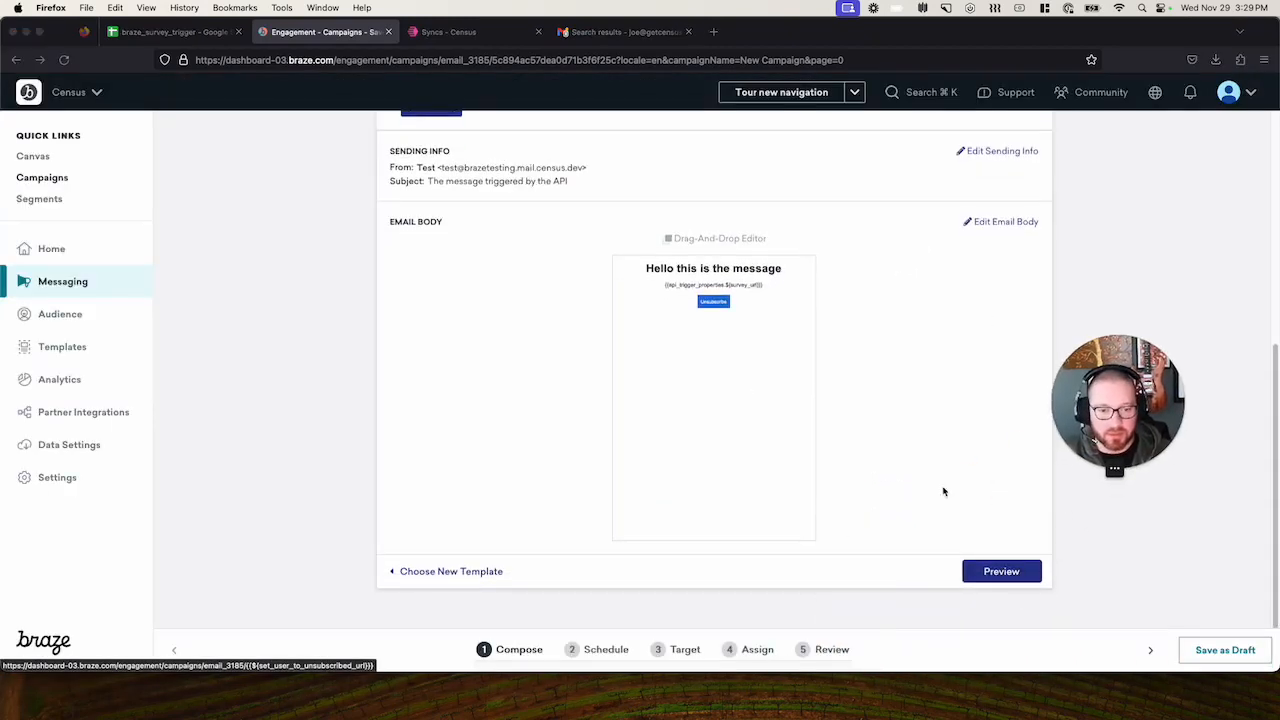
click(600, 649)
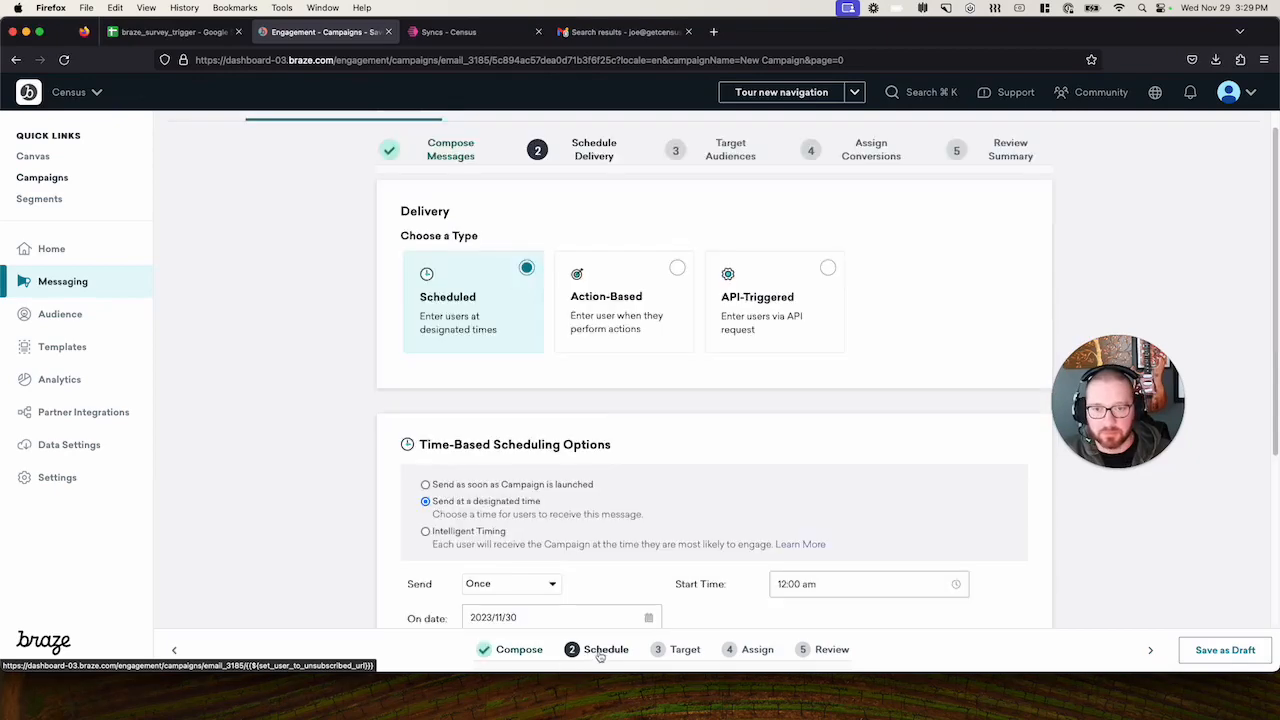
click(738, 329)
Allow users to become re-eligible to receive the campaign again in 1 minutes under the delivery controls.
scroll(327, 404, down, 5)
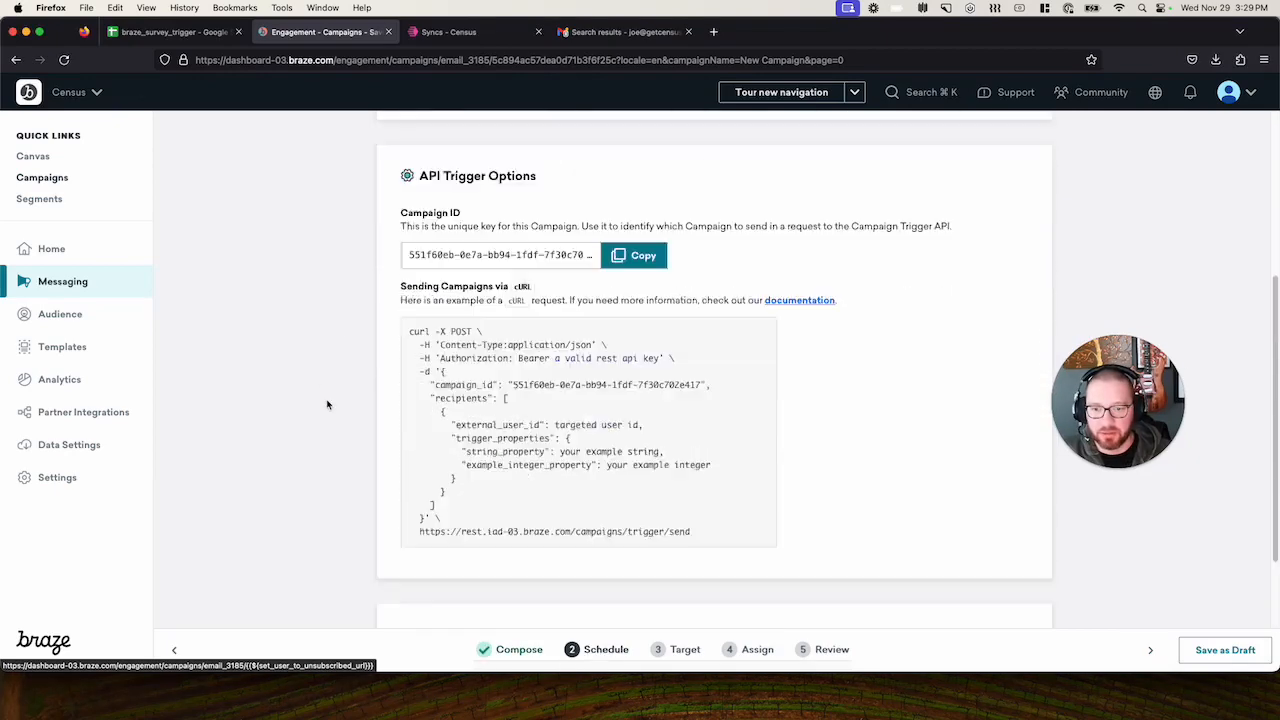
scroll(327, 404, down, 3)
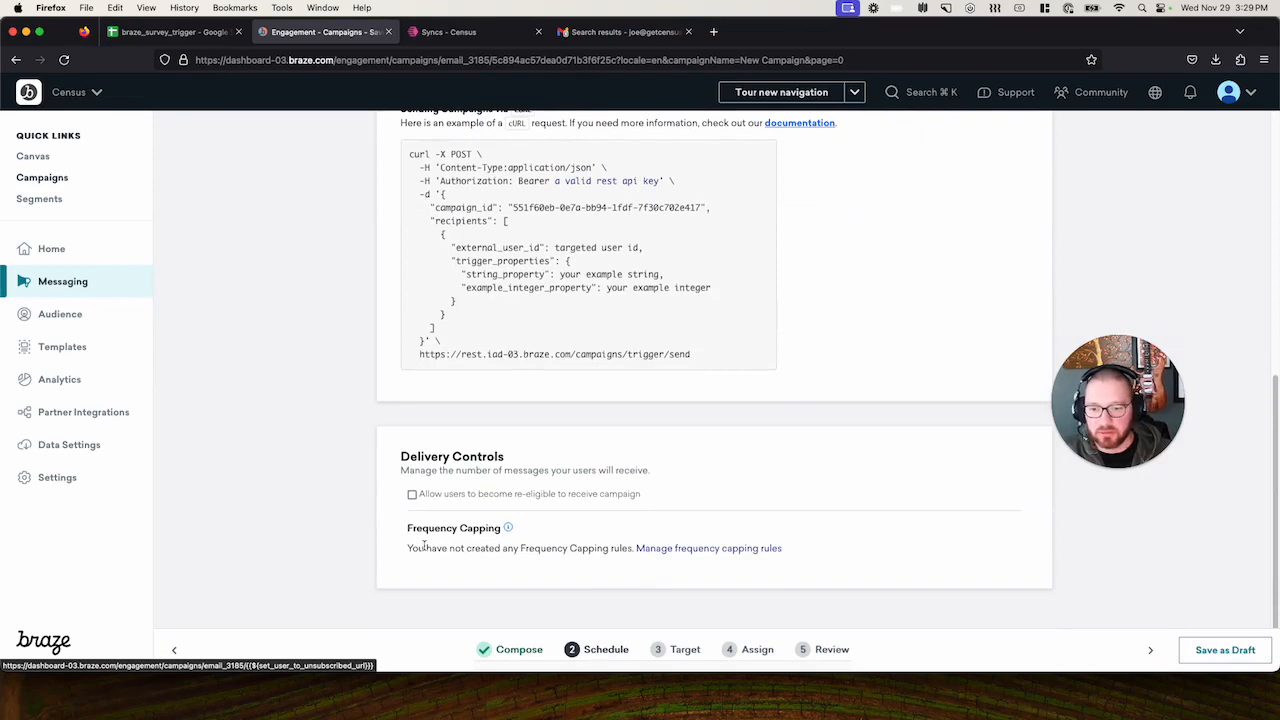
click(412, 494)
click(438, 529)
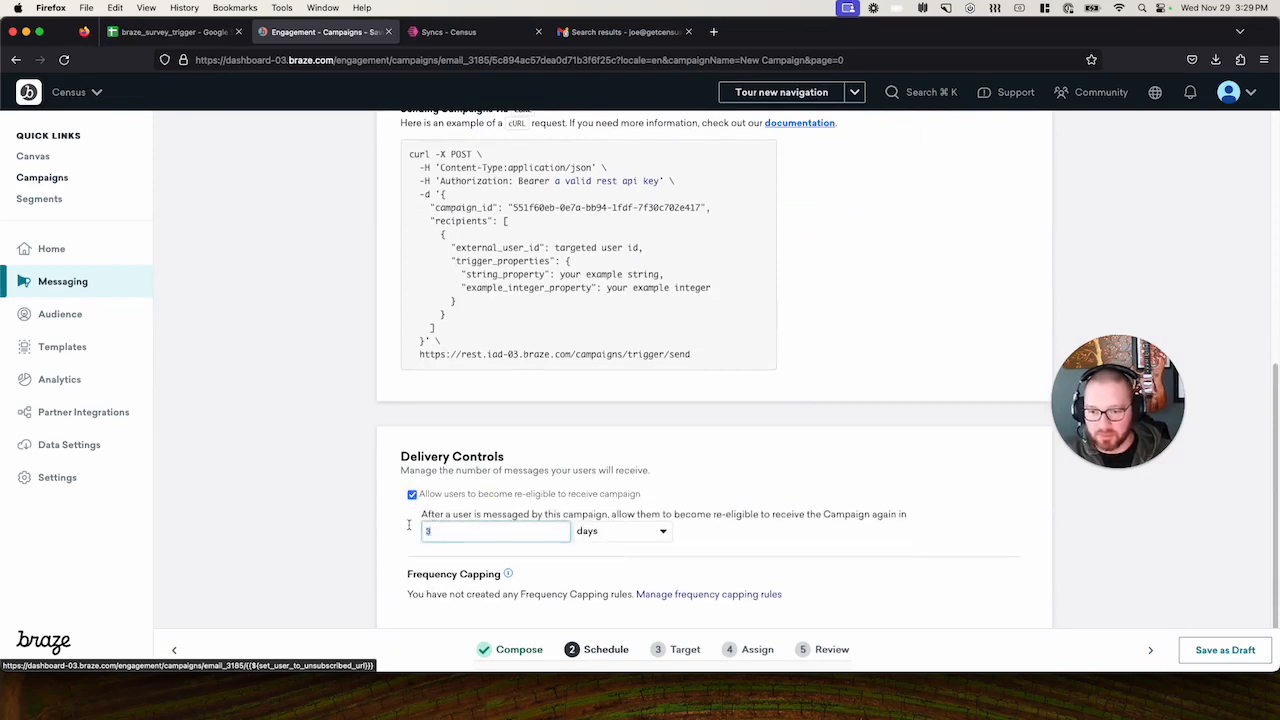
click(745, 508)
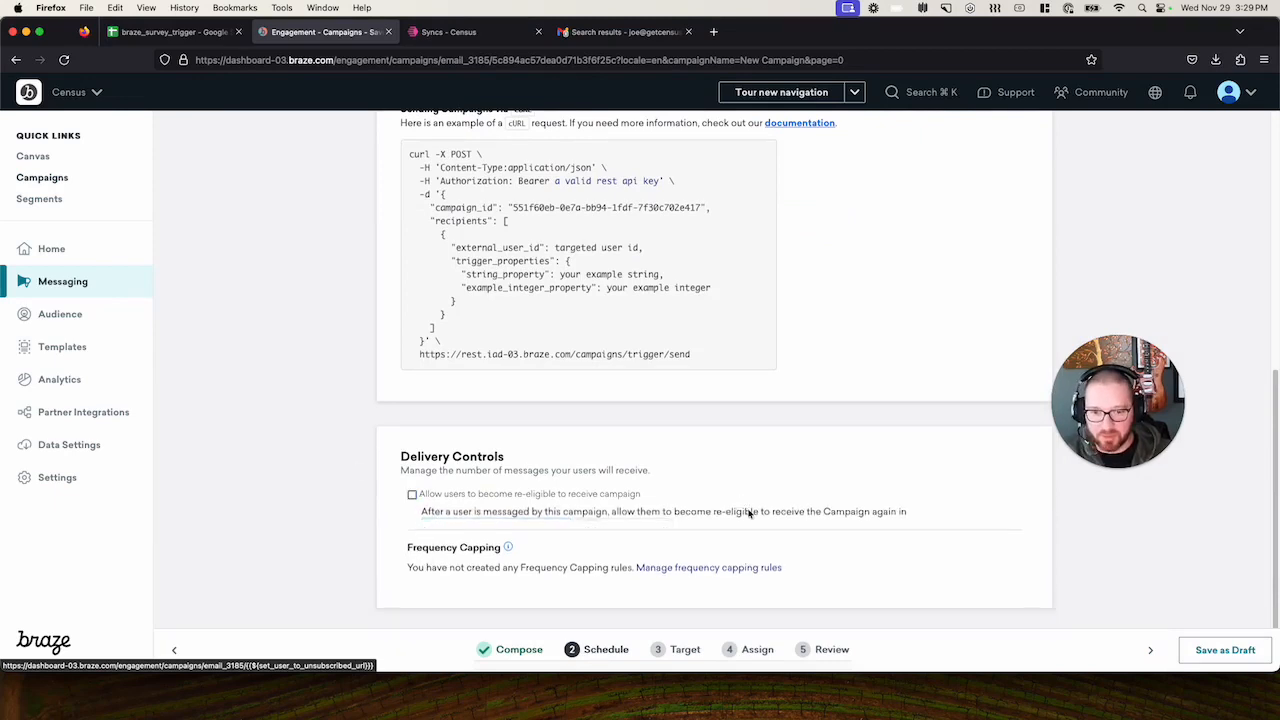
click(509, 494)
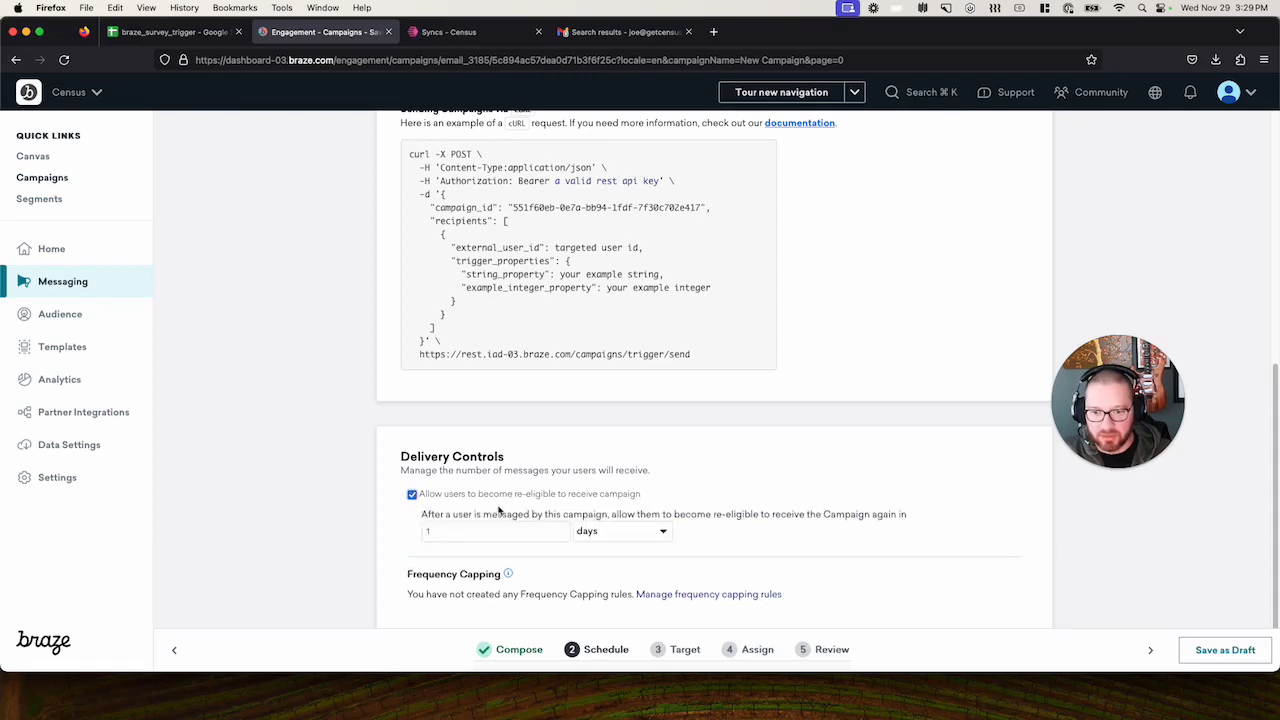
click(645, 532)
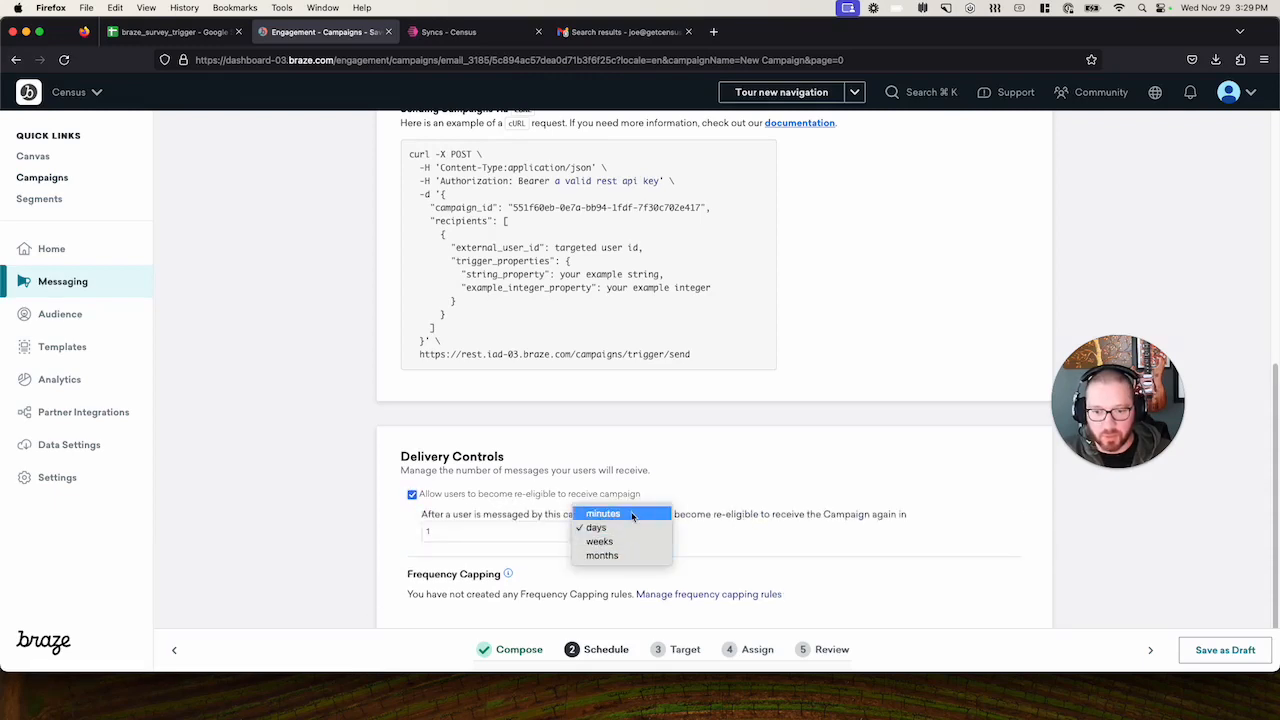
click(634, 514)
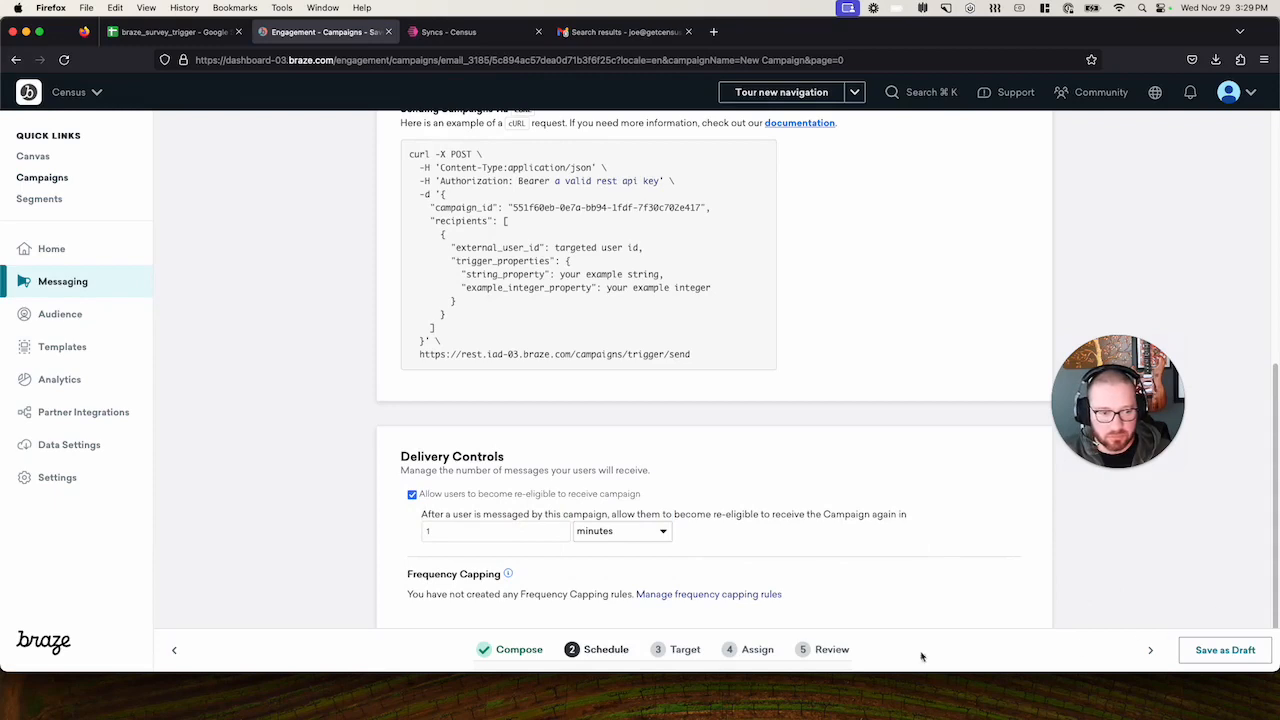
Target the campaign audience with an additional filter where First Name equals APITest.
click(685, 649)
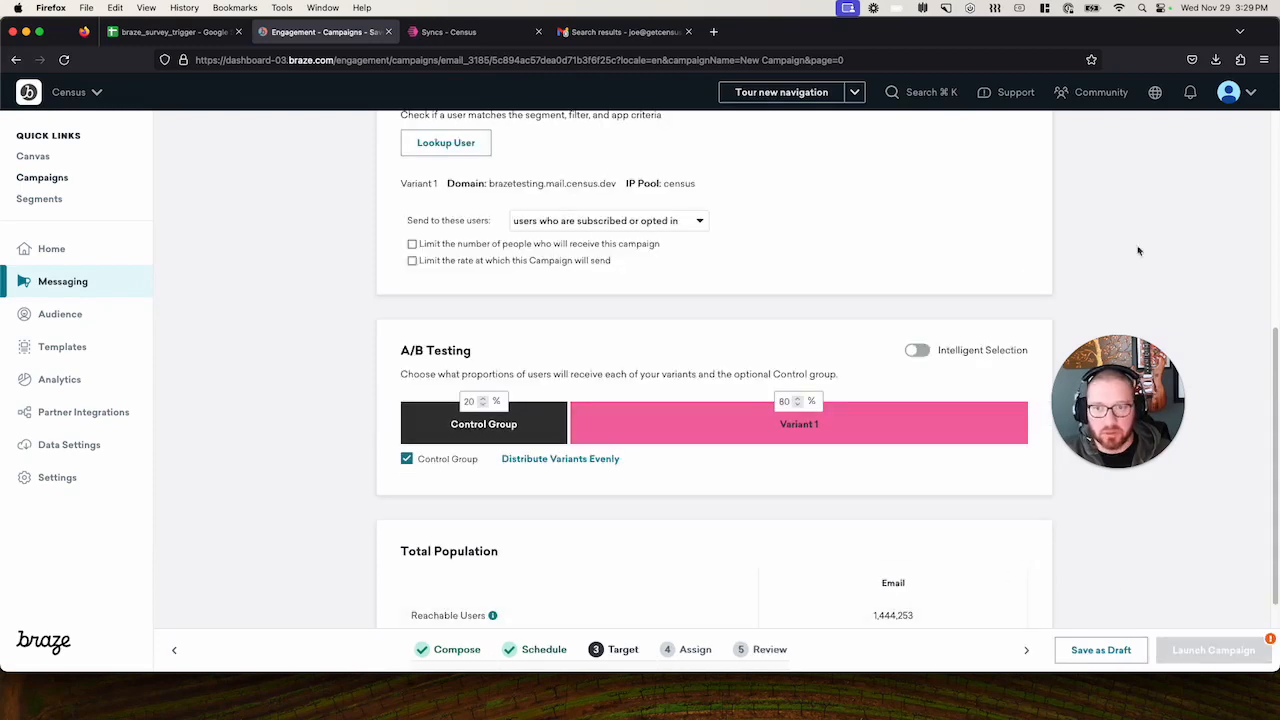
scroll(1160, 245, up, 8)
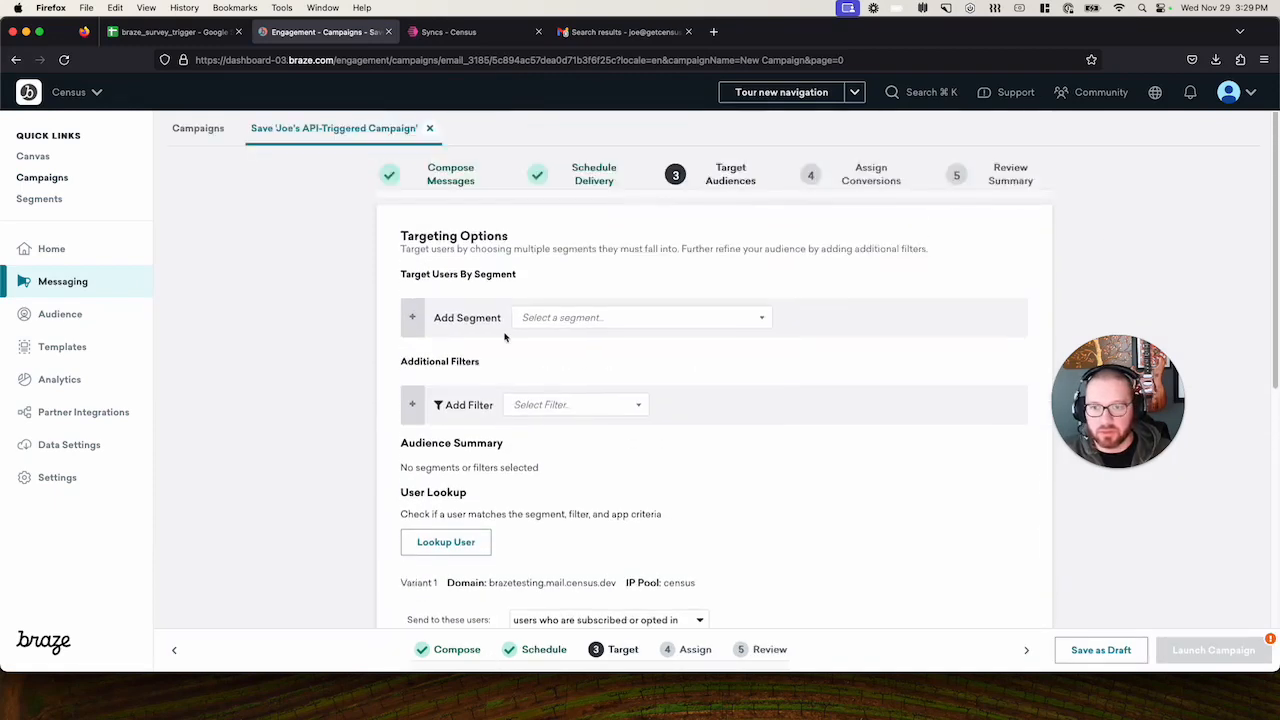
click(522, 407)
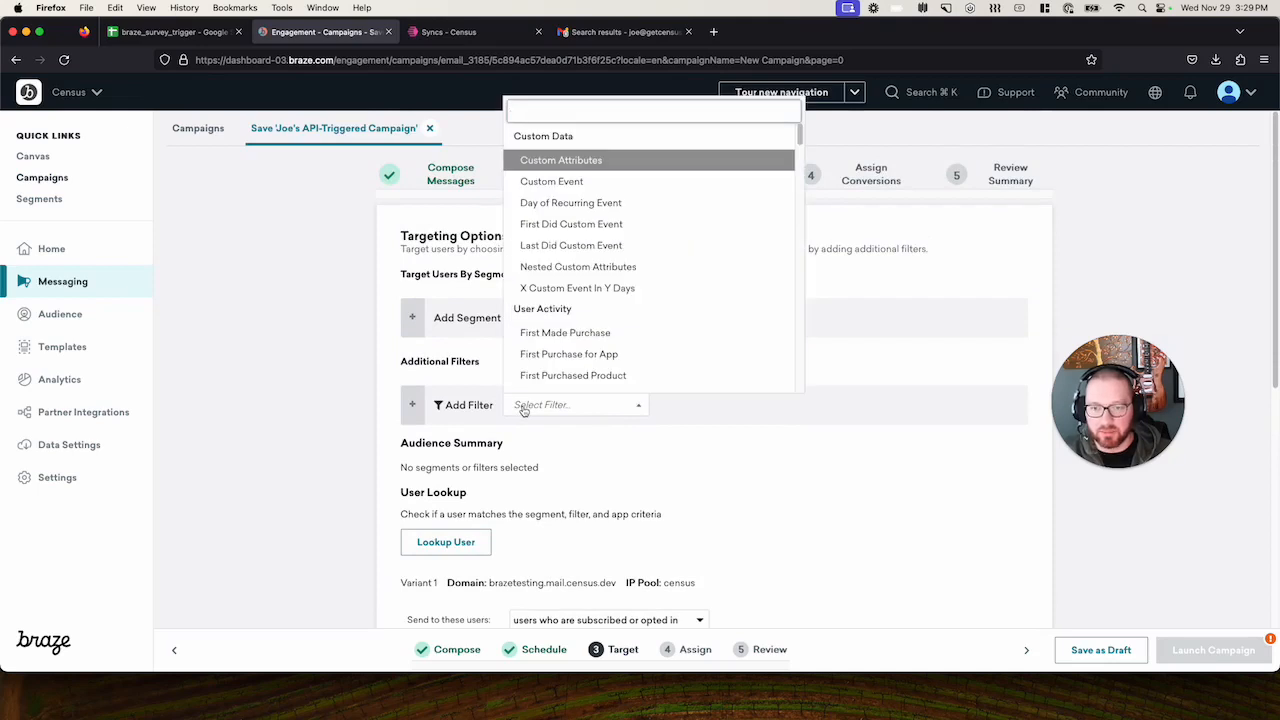
text(Fir)
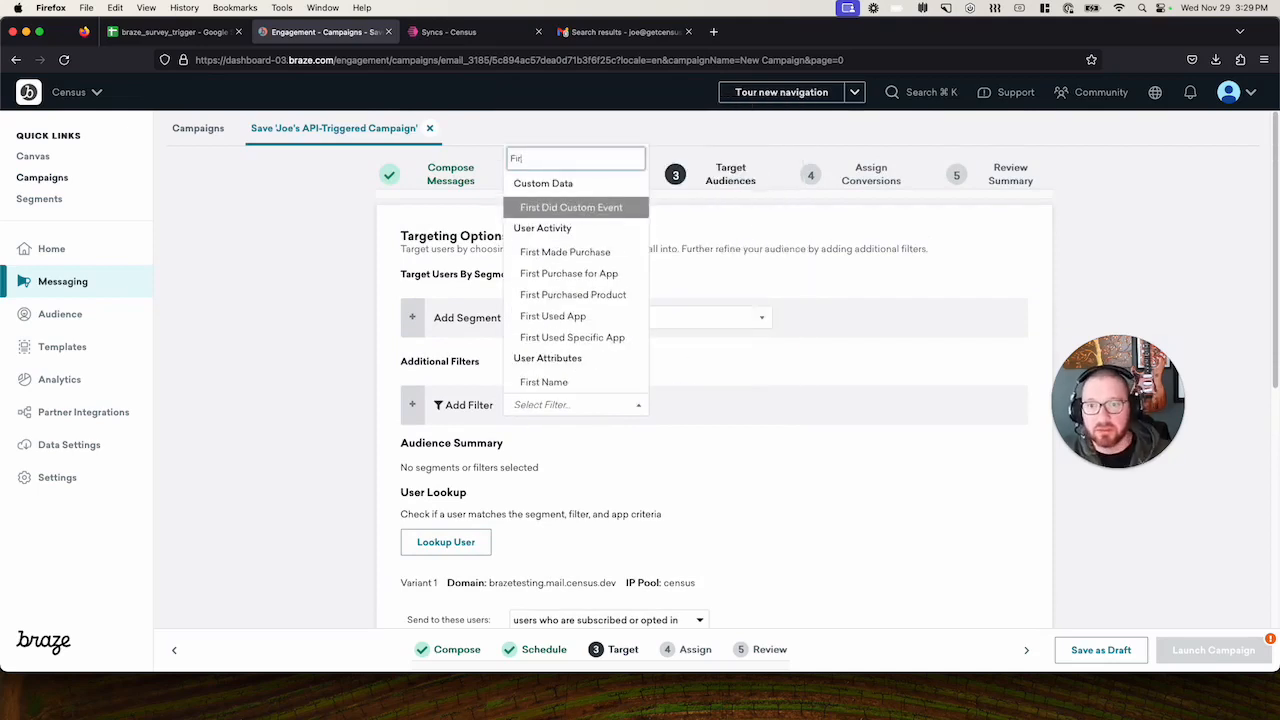
click(543, 382)
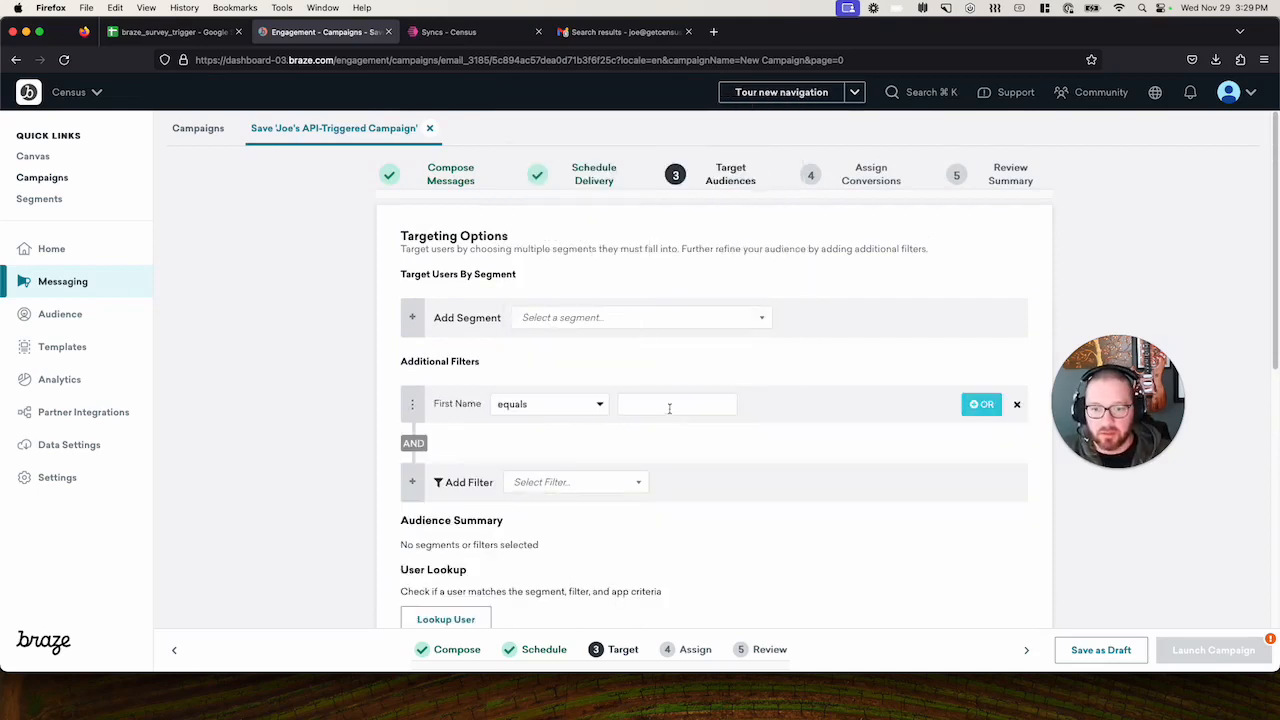
click(669, 408)
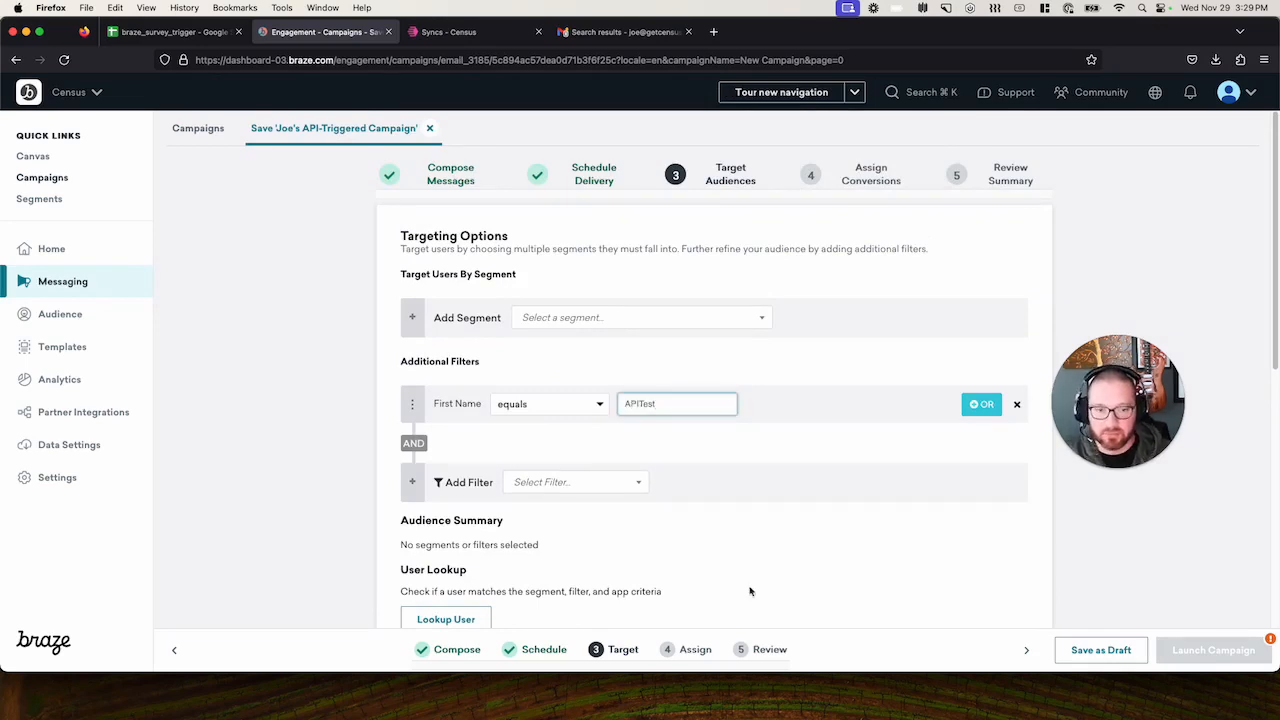
click(1171, 574)
Go on to conversion assignment and set the primary conversion event type to Opens email.
scroll(903, 577, down, 5)
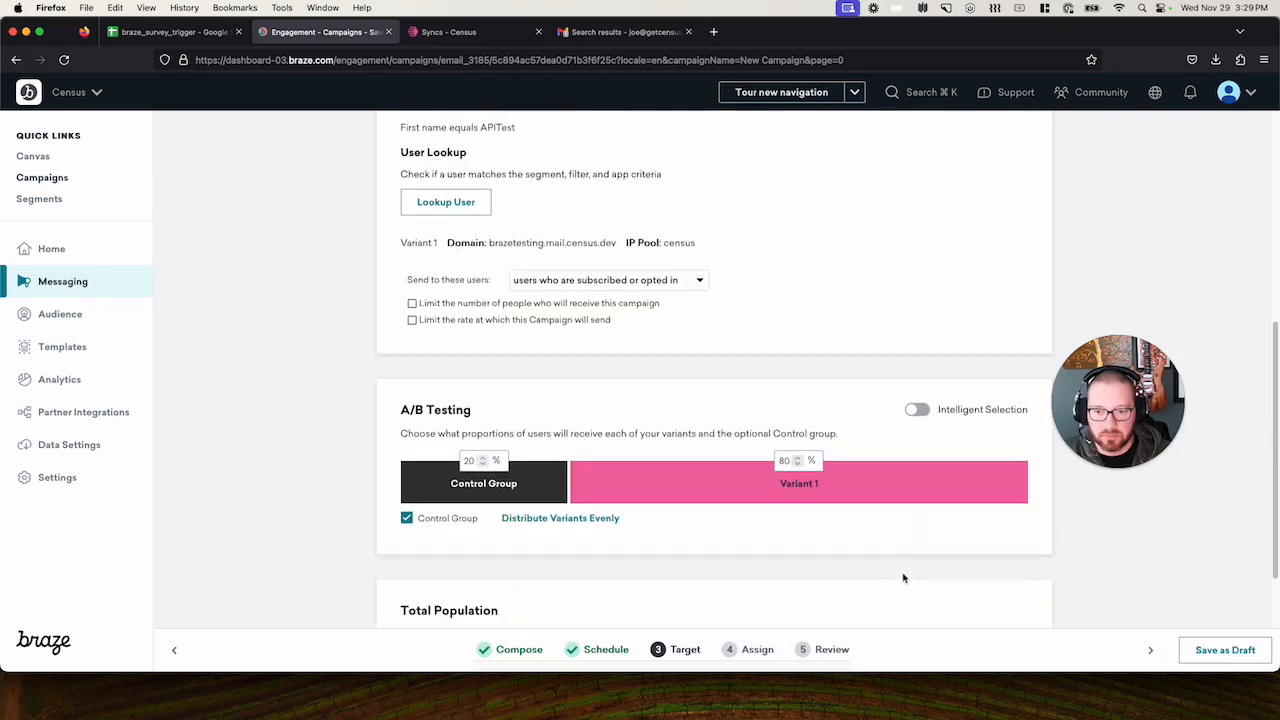
scroll(903, 577, down, 3)
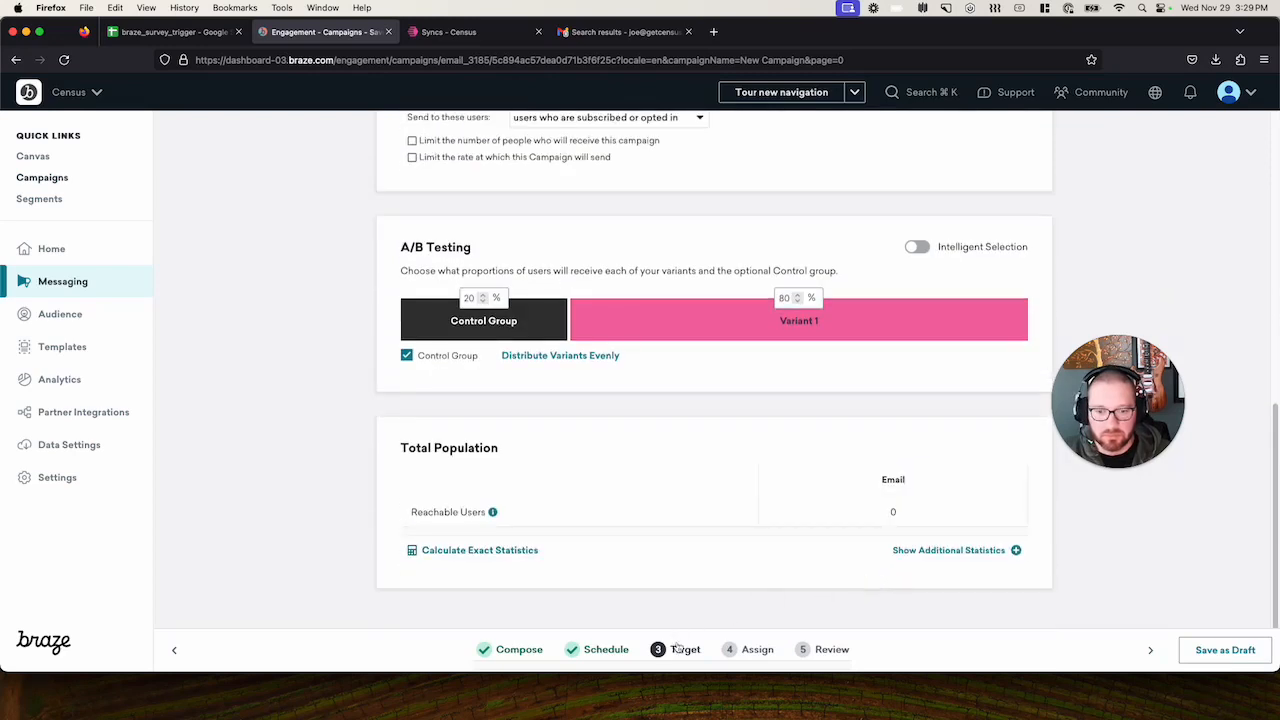
click(731, 650)
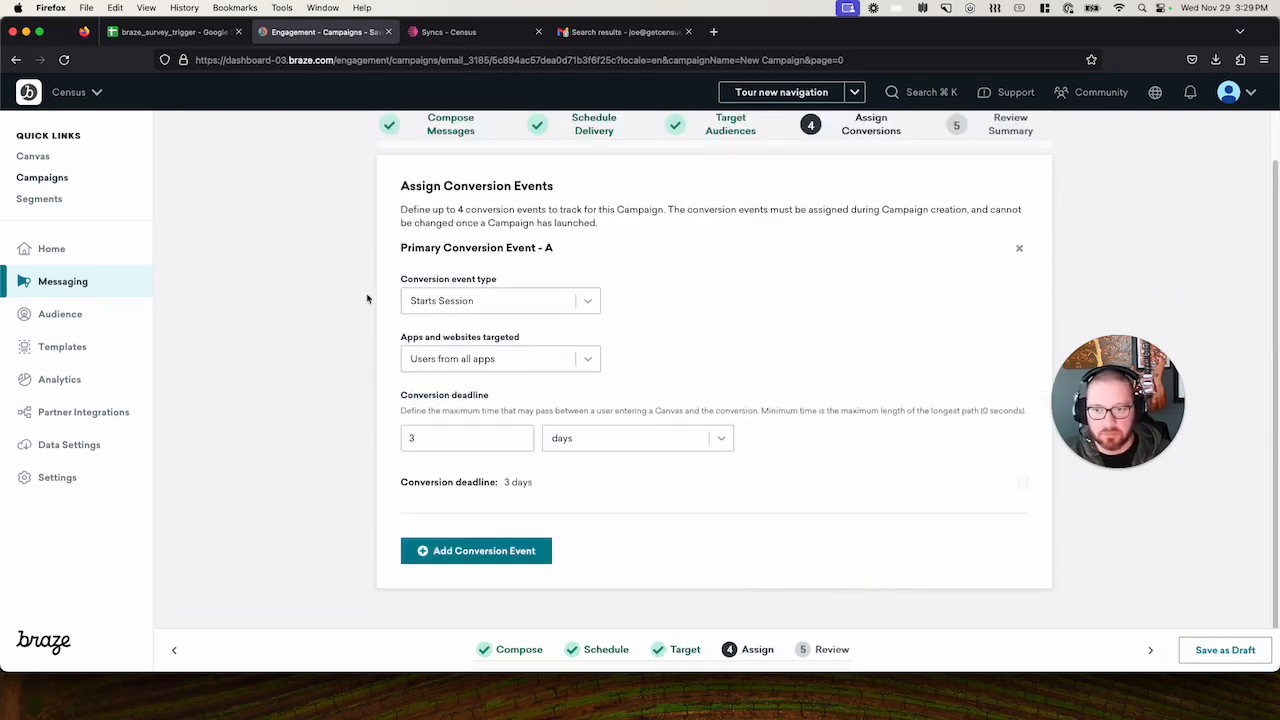
click(438, 303)
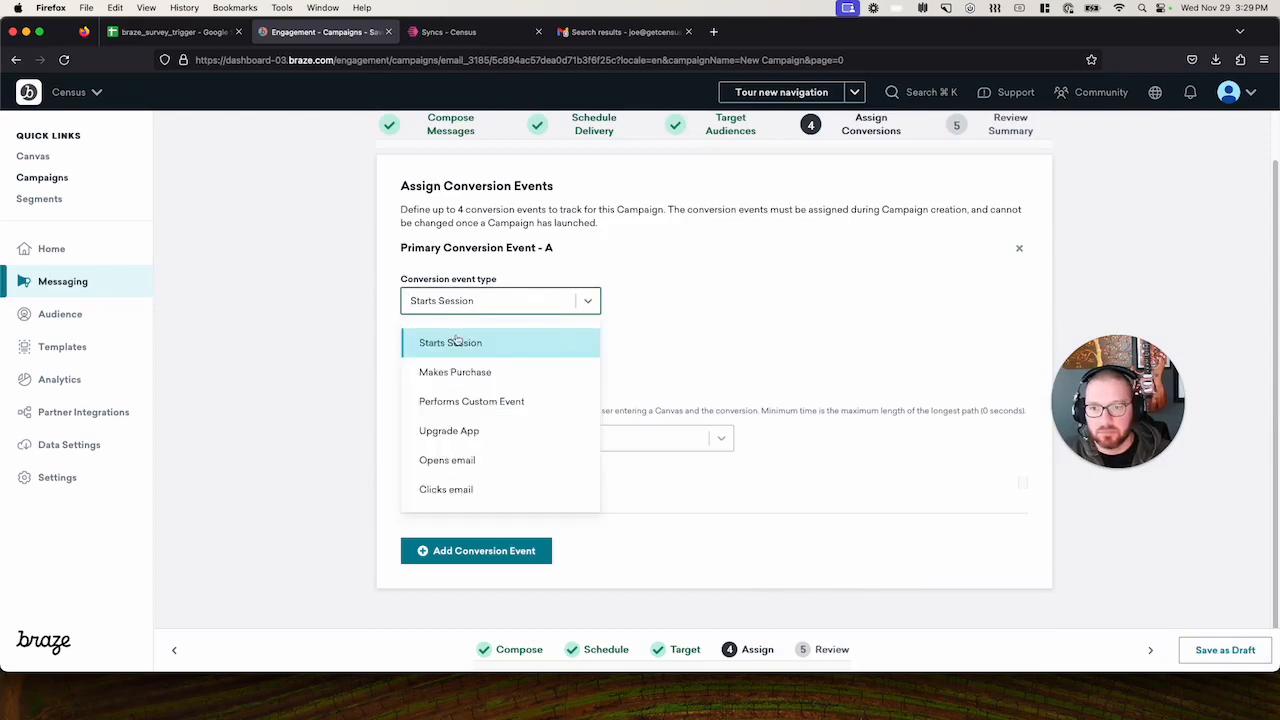
click(446, 460)
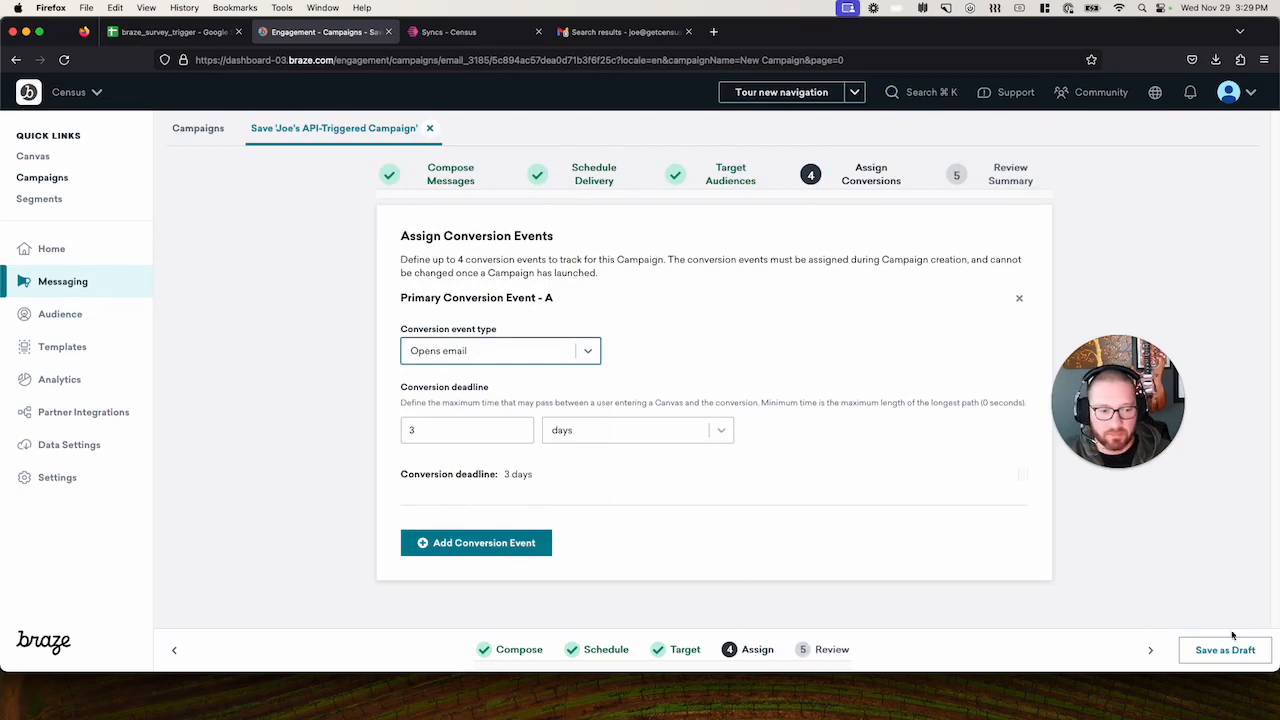
Review the campaign summary from the message down to the conversion events and launch the campaign.
click(812, 652)
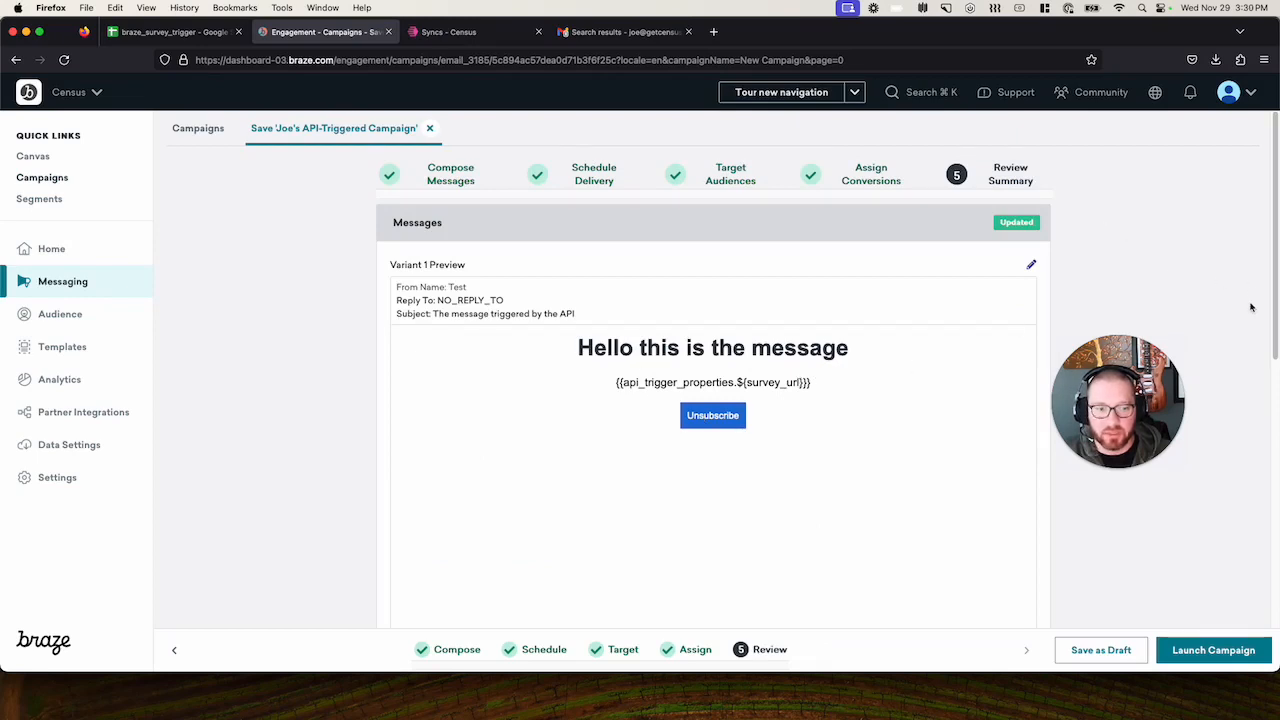
scroll(1250, 307, down, 5)
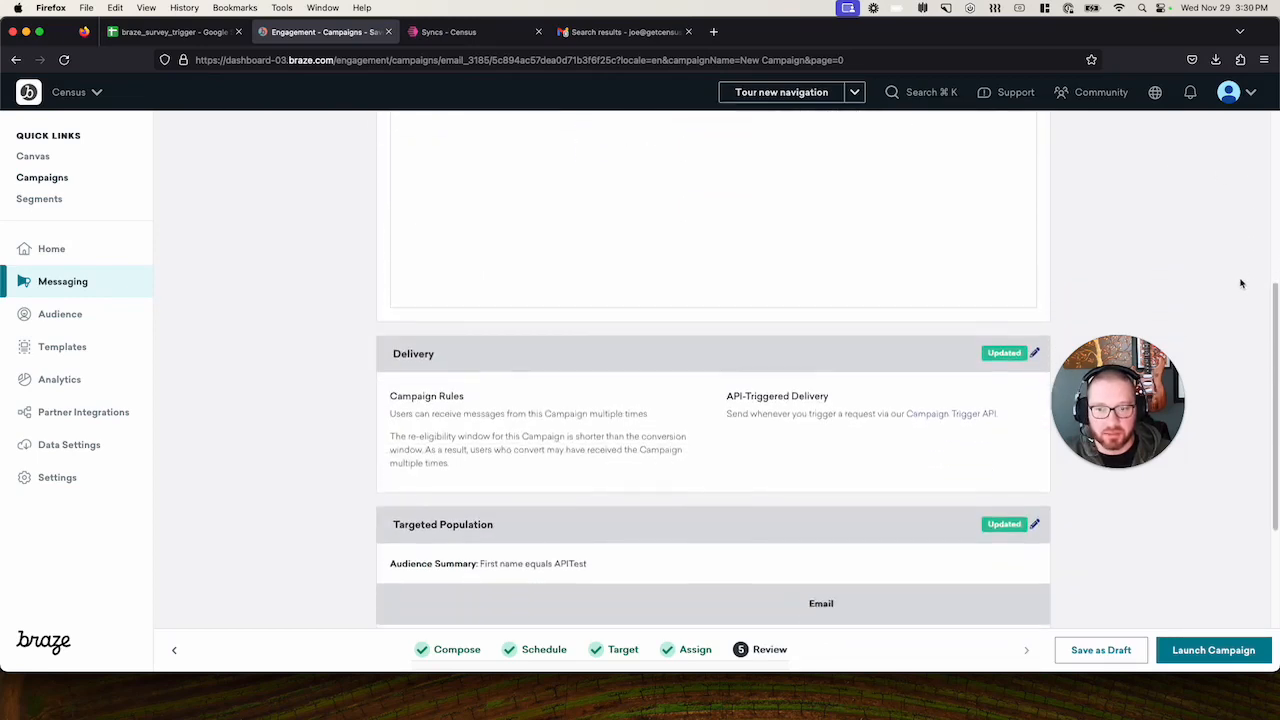
scroll(1241, 284, down, 1)
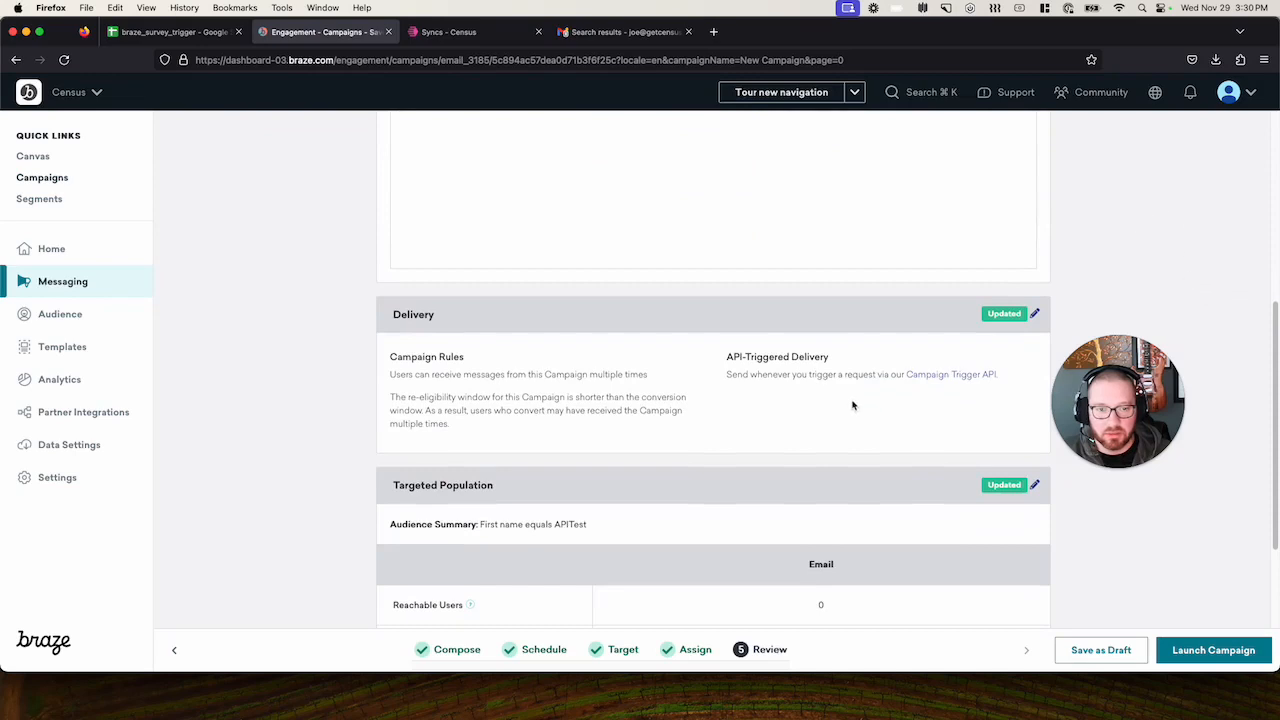
scroll(808, 397, down, 5)
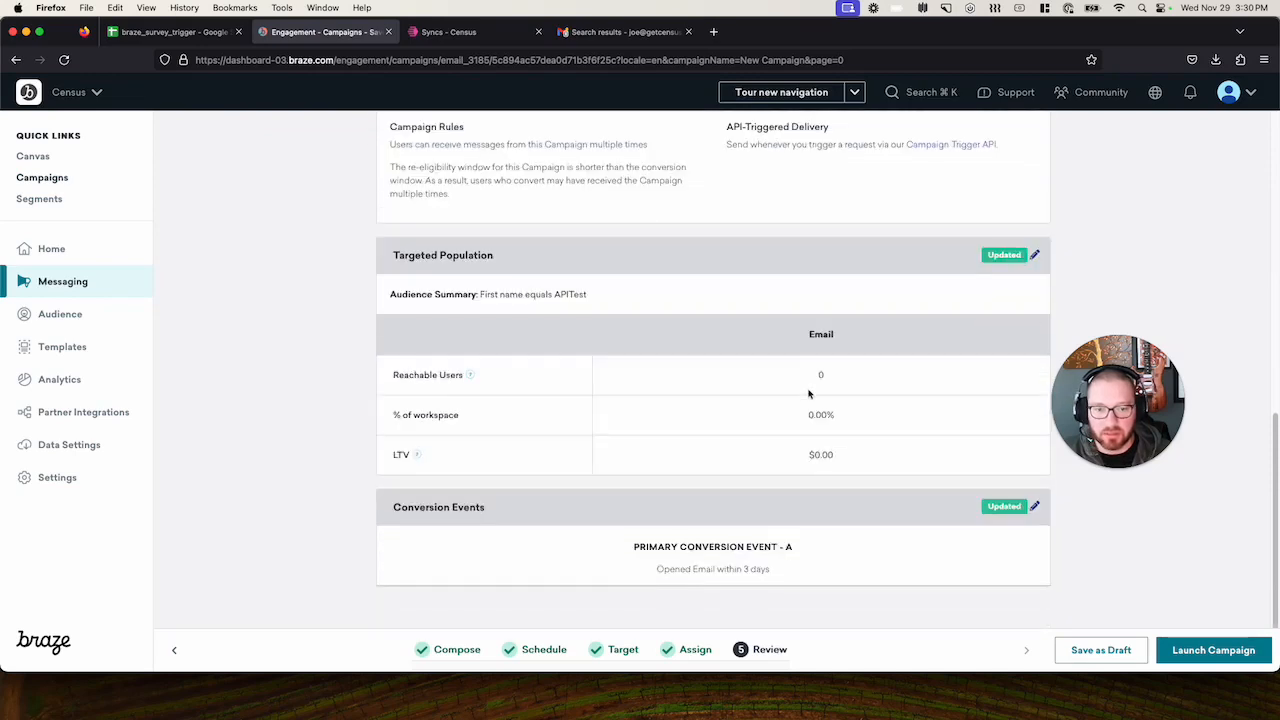
click(1214, 650)
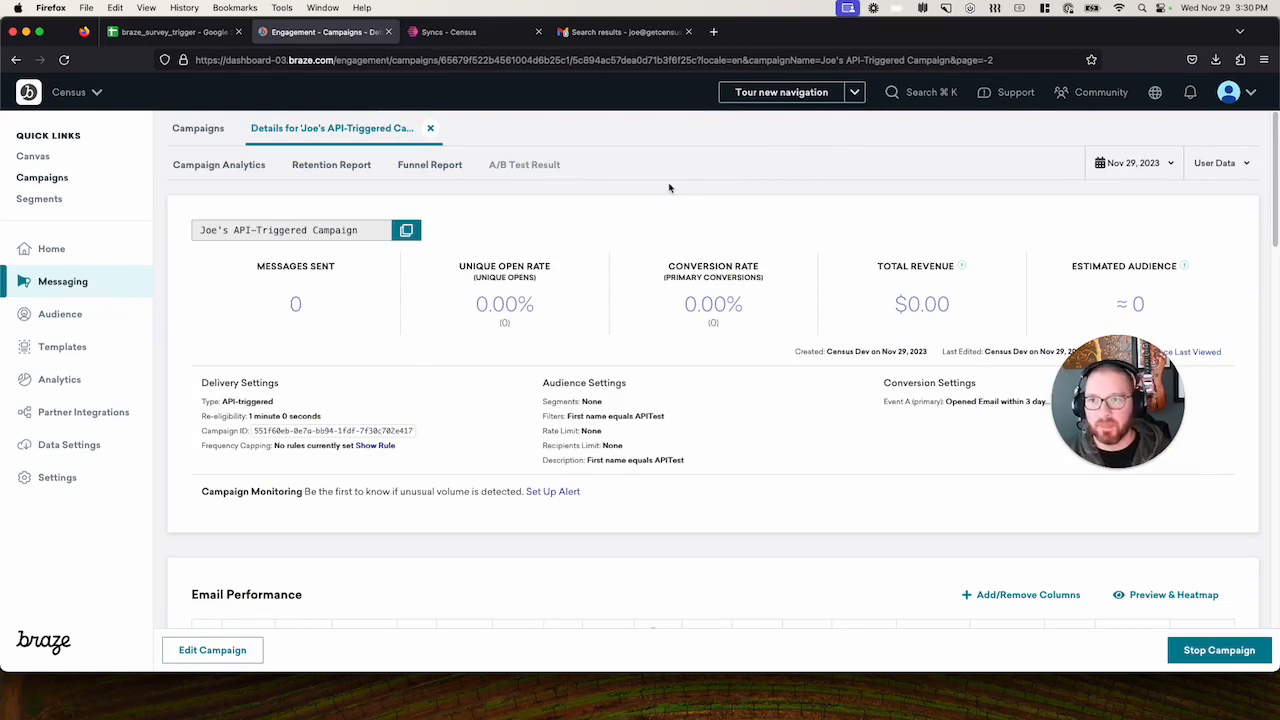
Switch to Census and start a new sync that uses a warehouse table from the Google Sheets connection as its source.
click(466, 33)
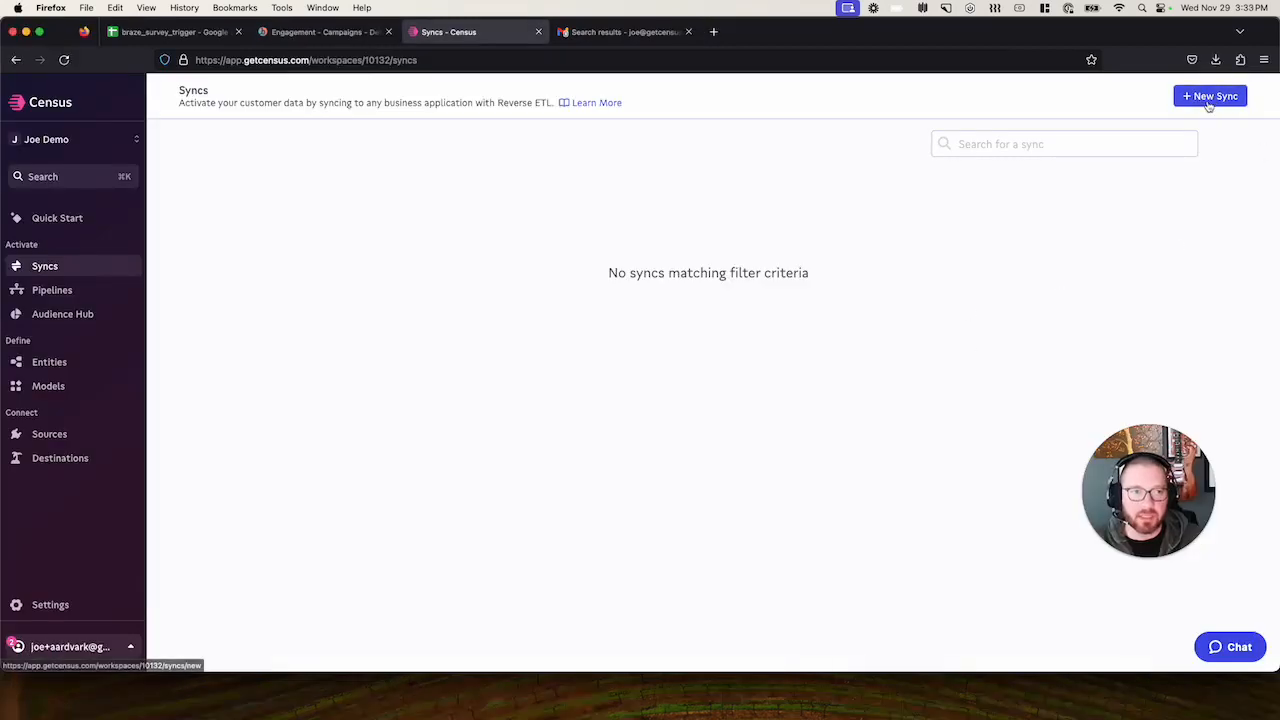
click(1214, 104)
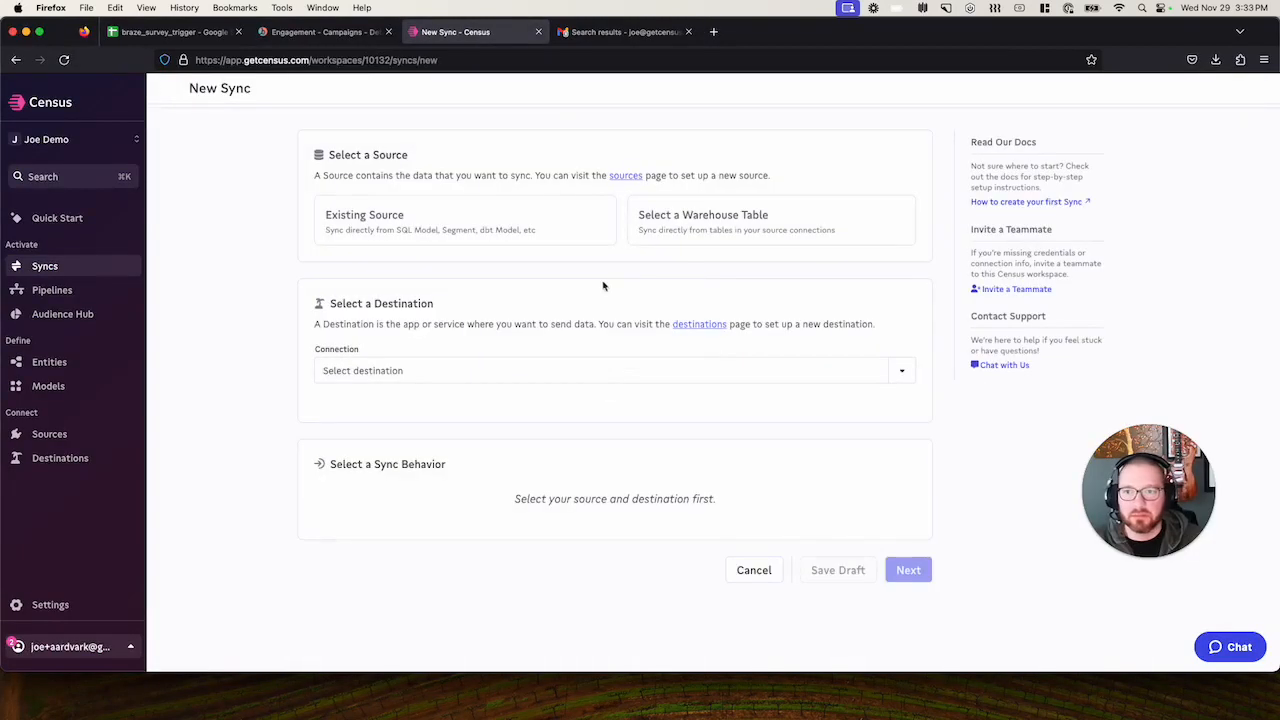
click(674, 224)
click(337, 278)
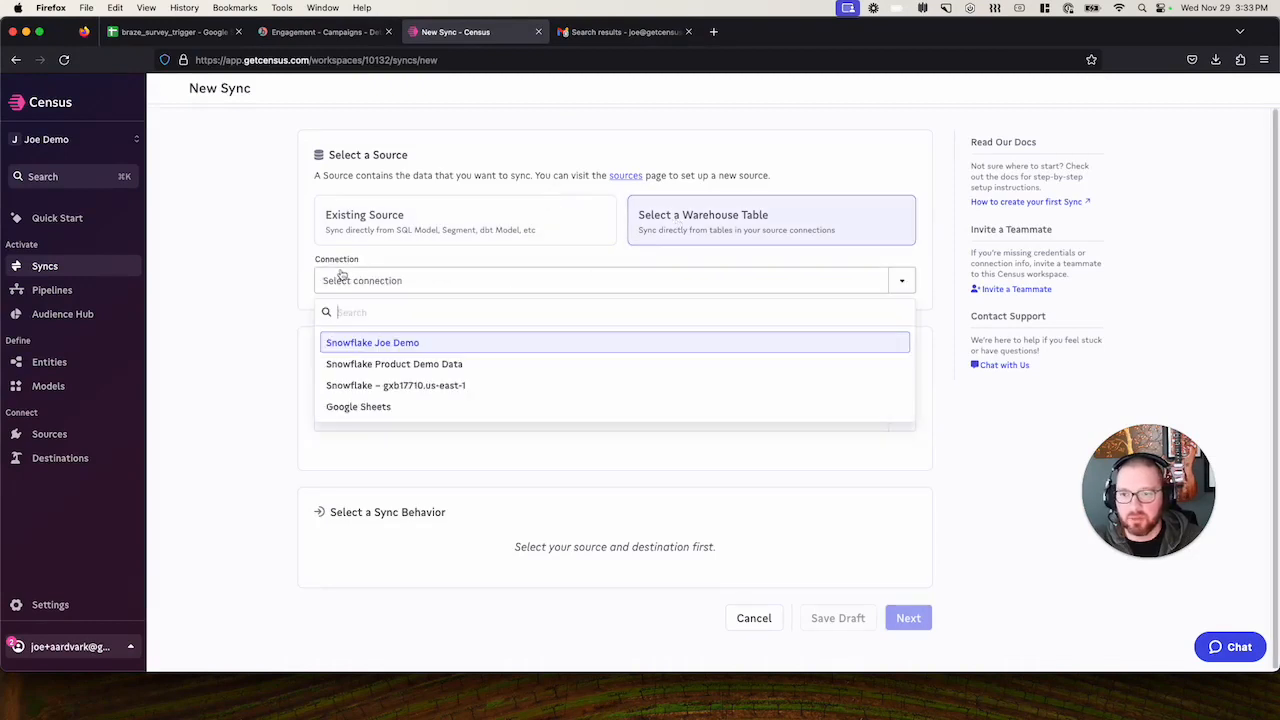
click(334, 405)
scroll(231, 337, down, 1)
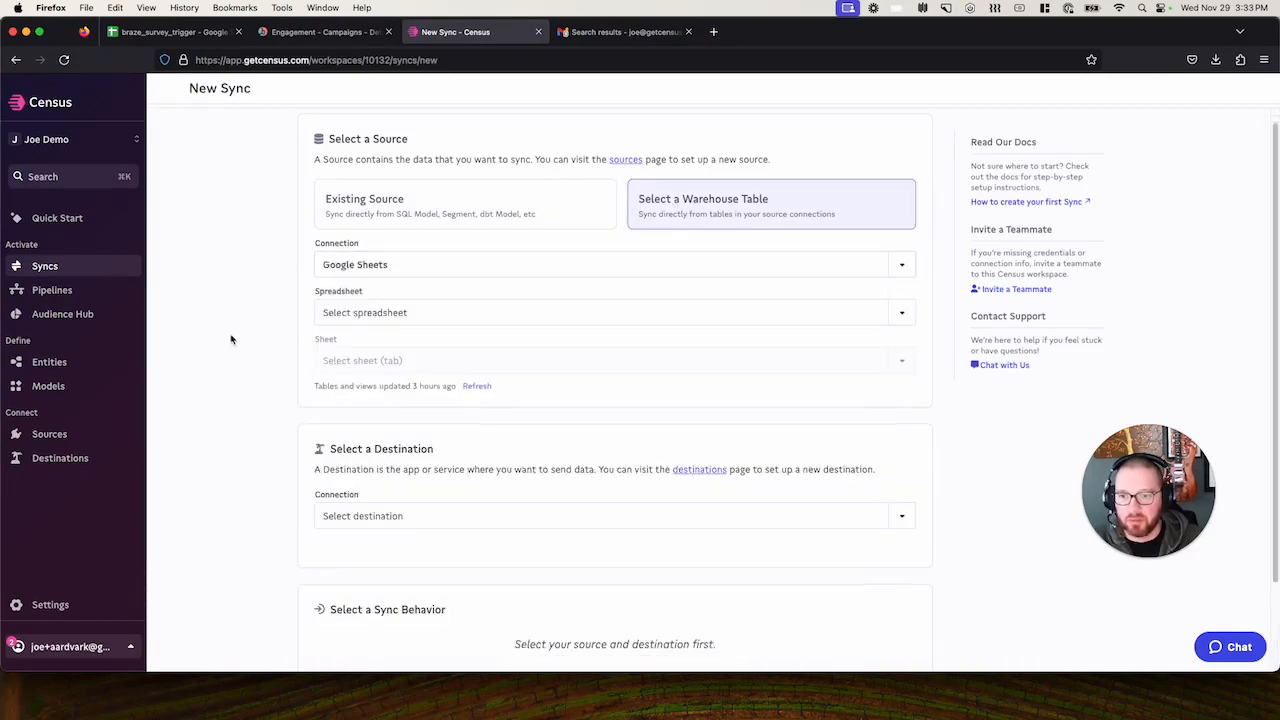
Choose the braze_survey_trigger spreadsheet and its users sheet as the sync source.
click(403, 297)
click(367, 362)
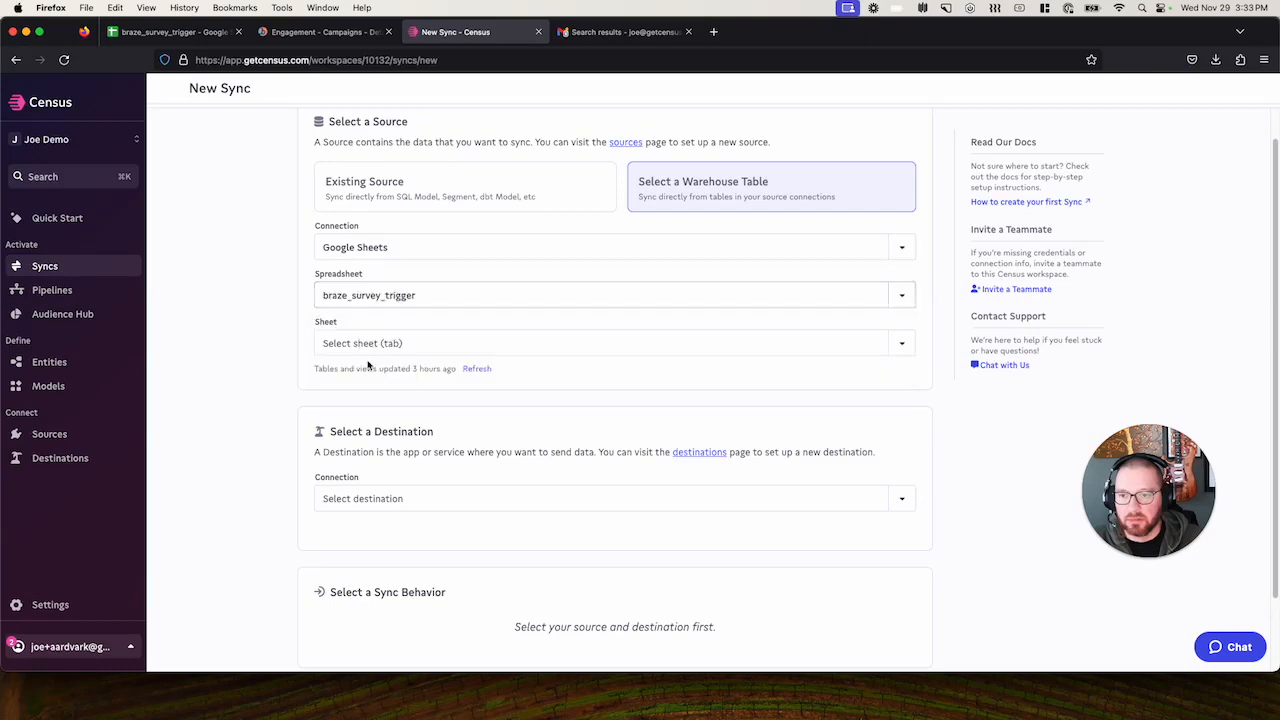
scroll(274, 300, down, 1)
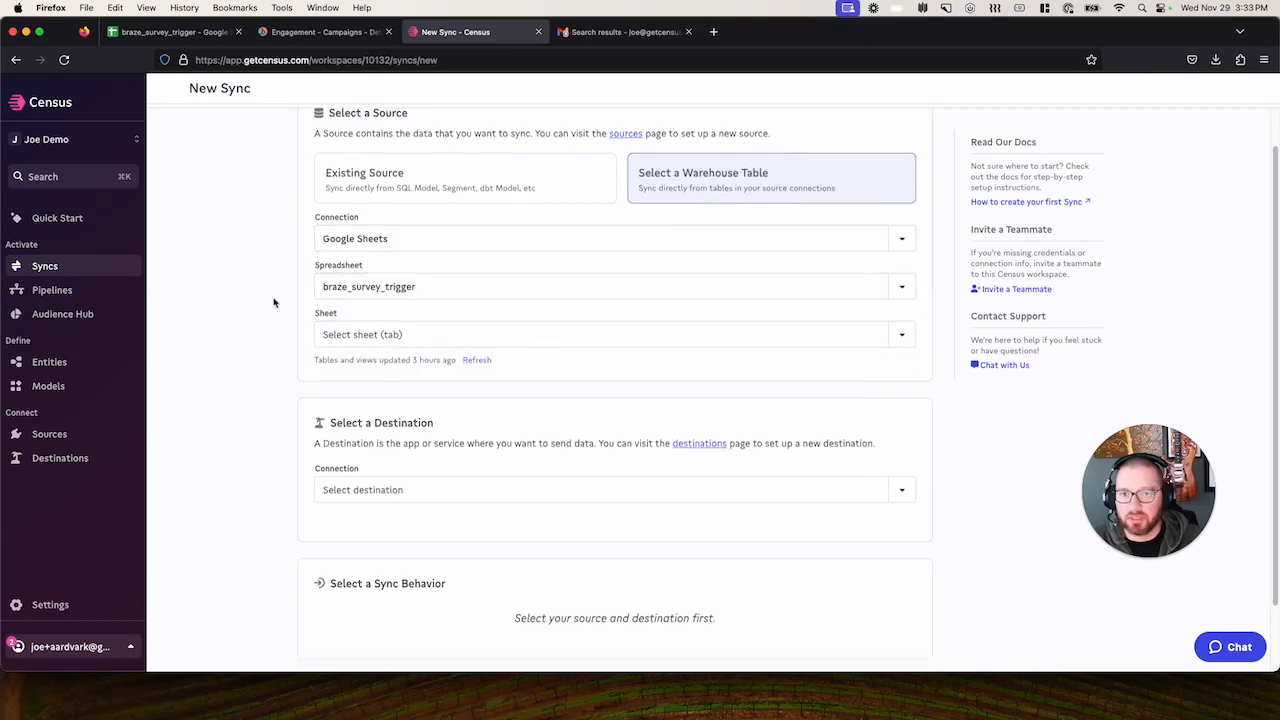
click(600, 240)
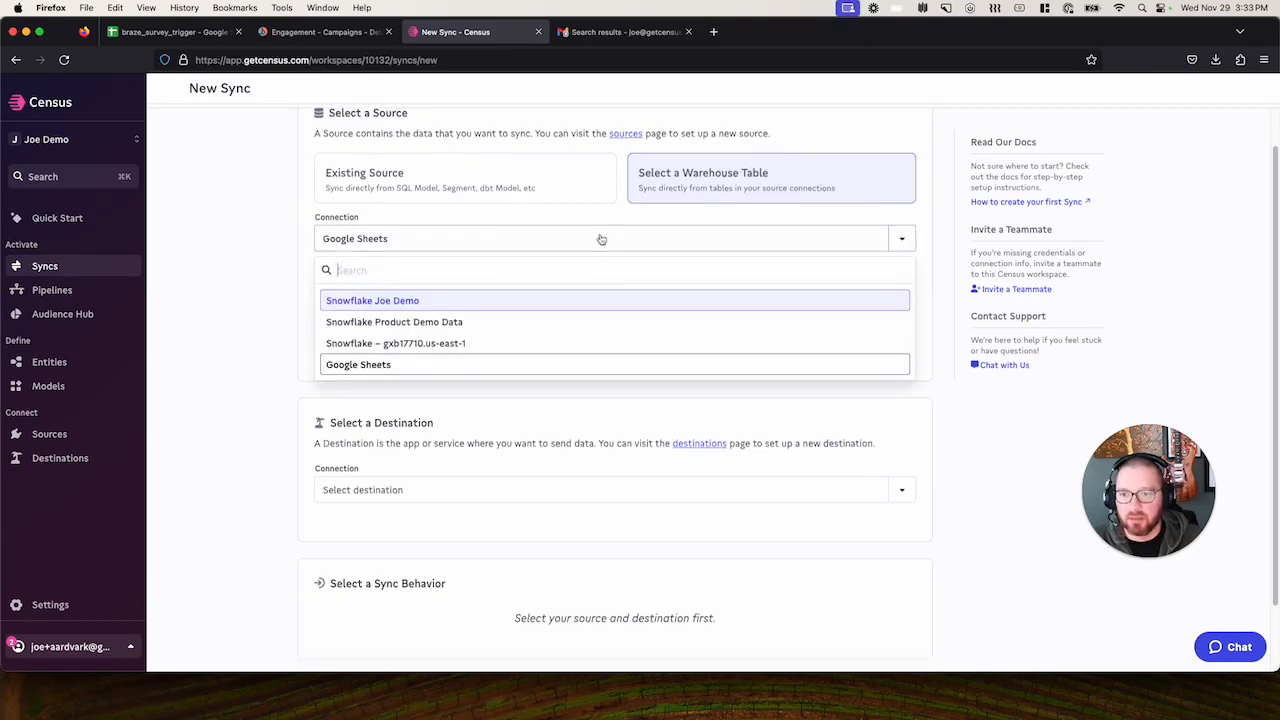
click(238, 243)
scroll(240, 244, down, 2)
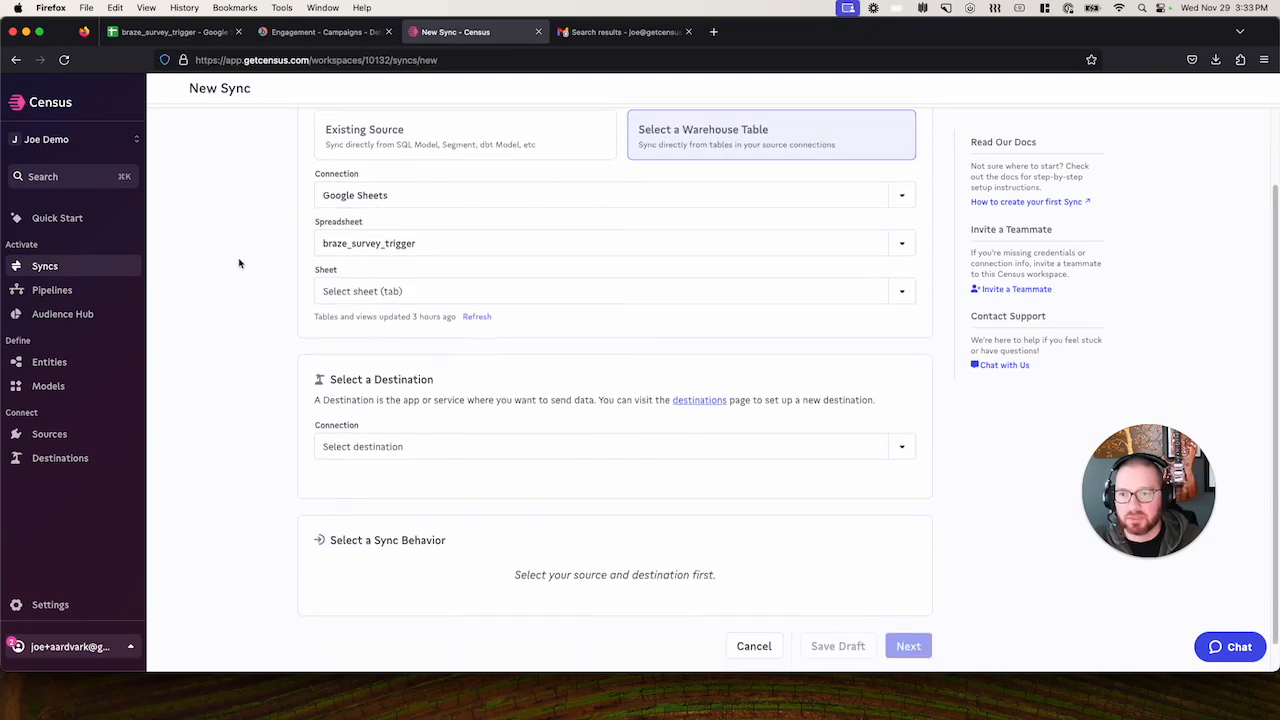
scroll(239, 263, down, 1)
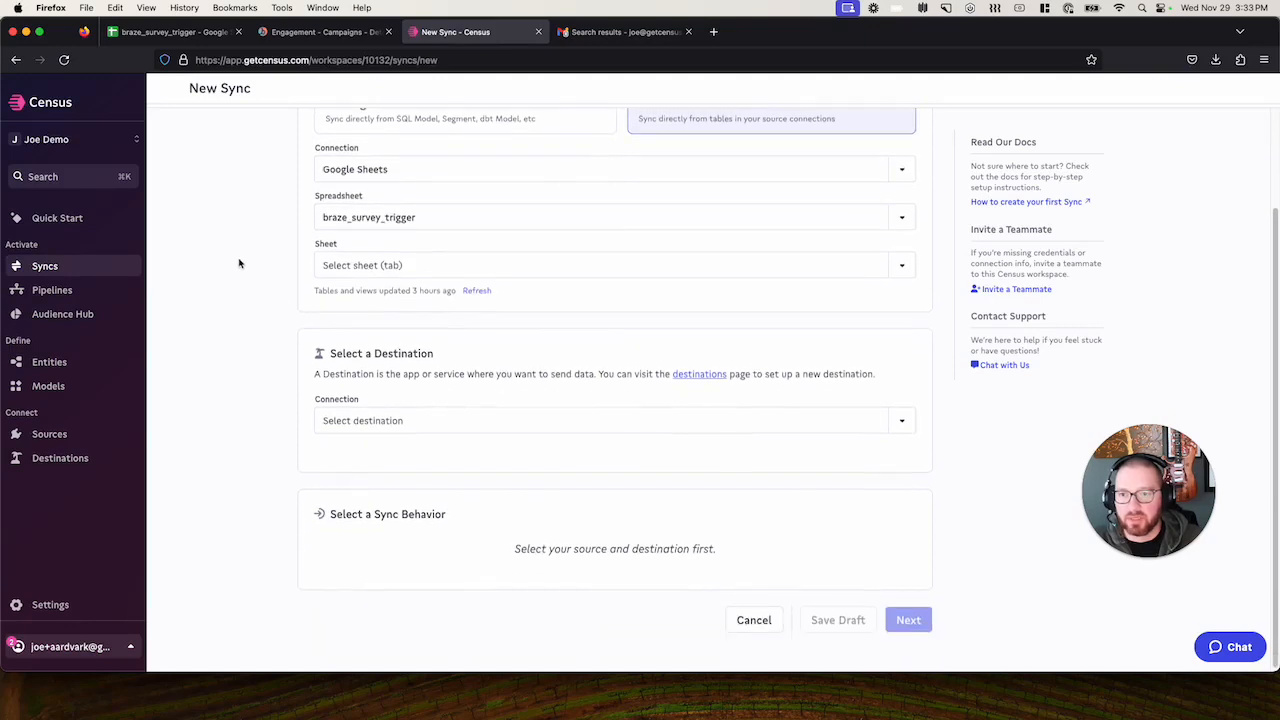
click(348, 264)
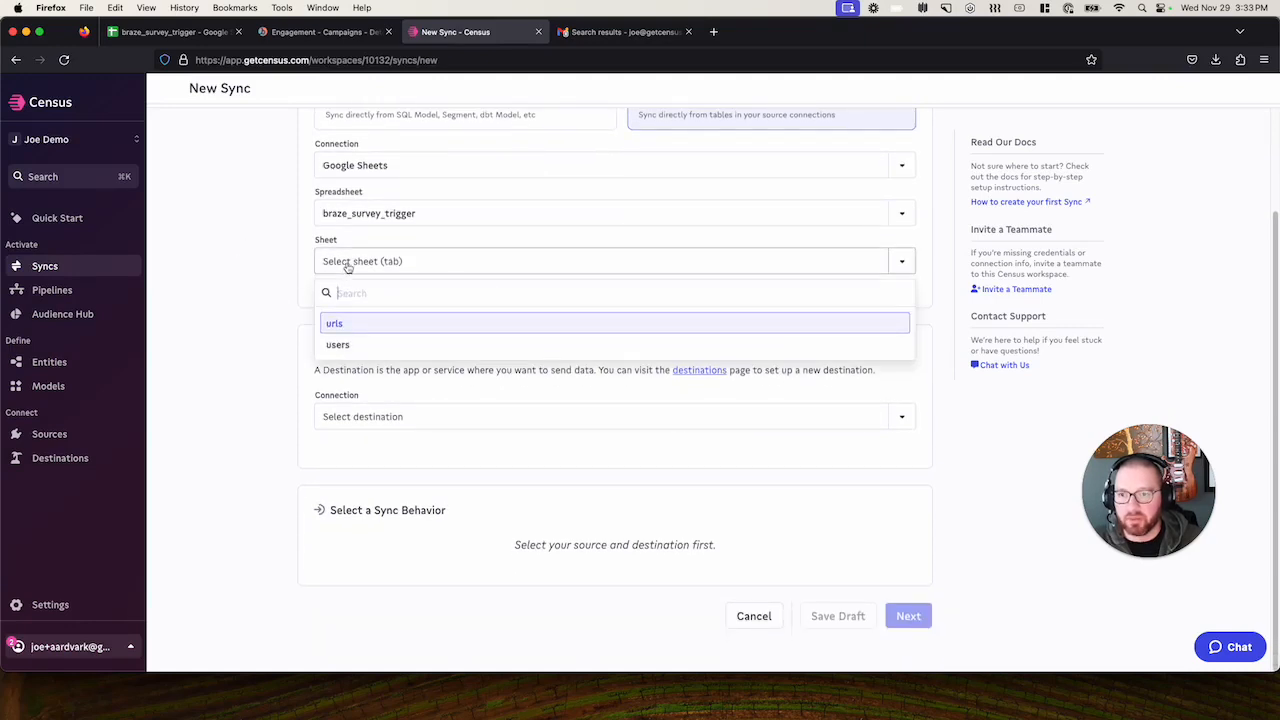
click(357, 346)
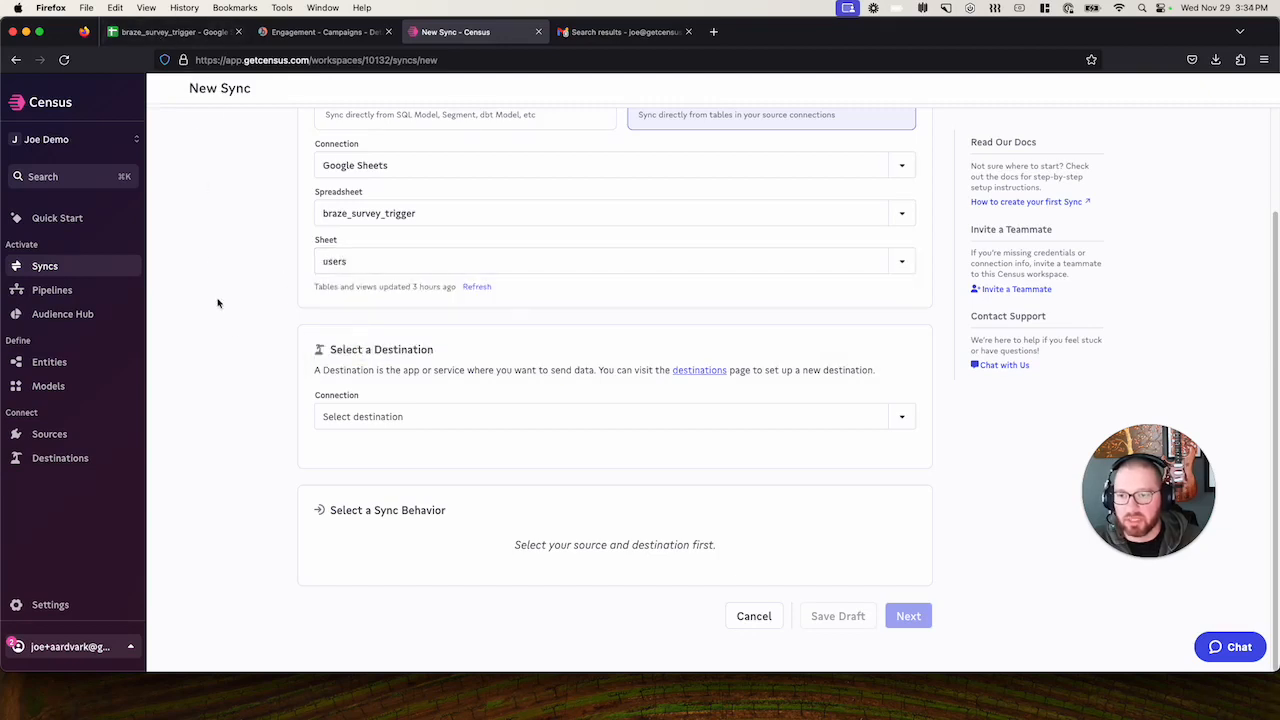
Set the sync destination to the Braze connection with the built-in User object.
click(366, 418)
click(326, 498)
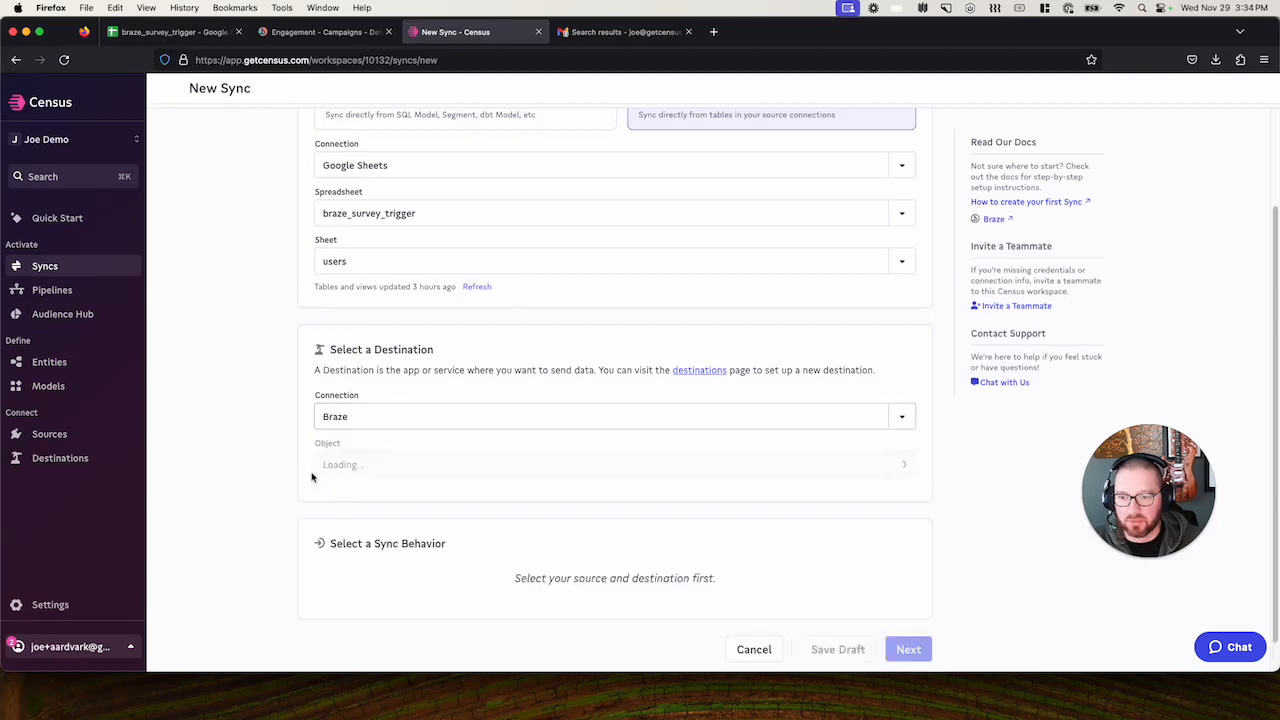
scroll(290, 400, down, 3)
click(333, 300)
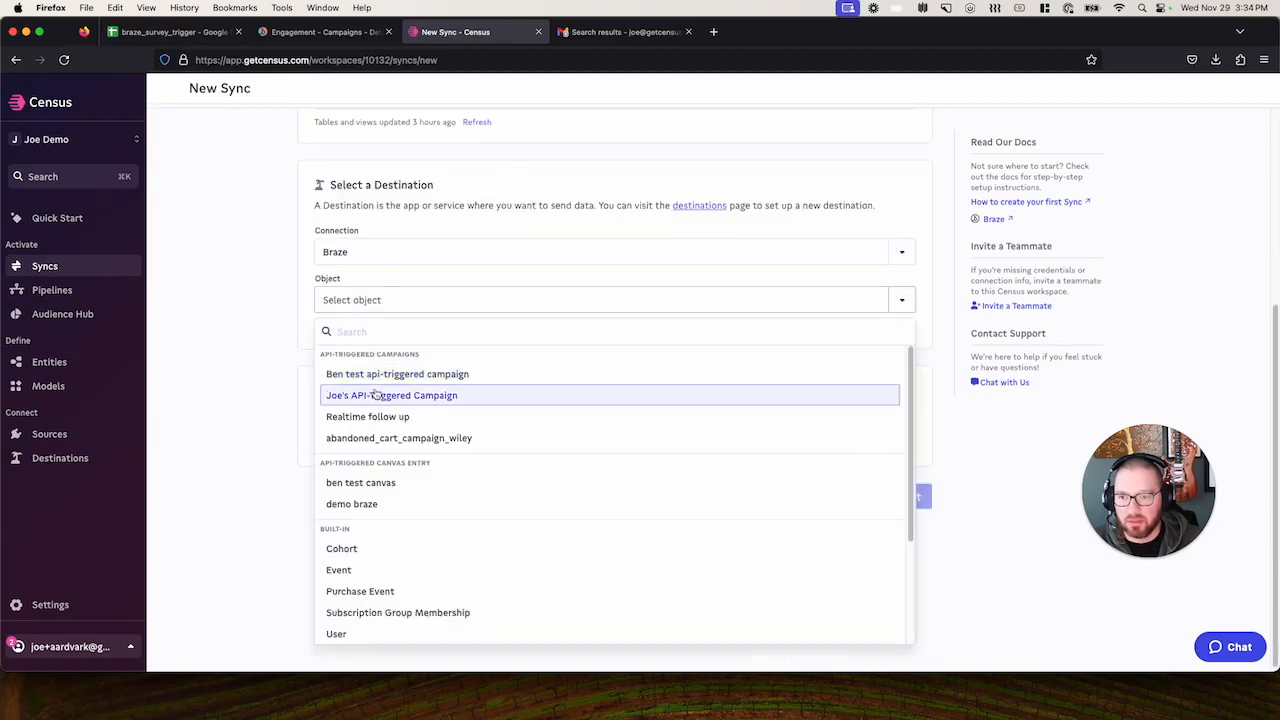
scroll(380, 485, down, 2)
scroll(370, 505, down, 1)
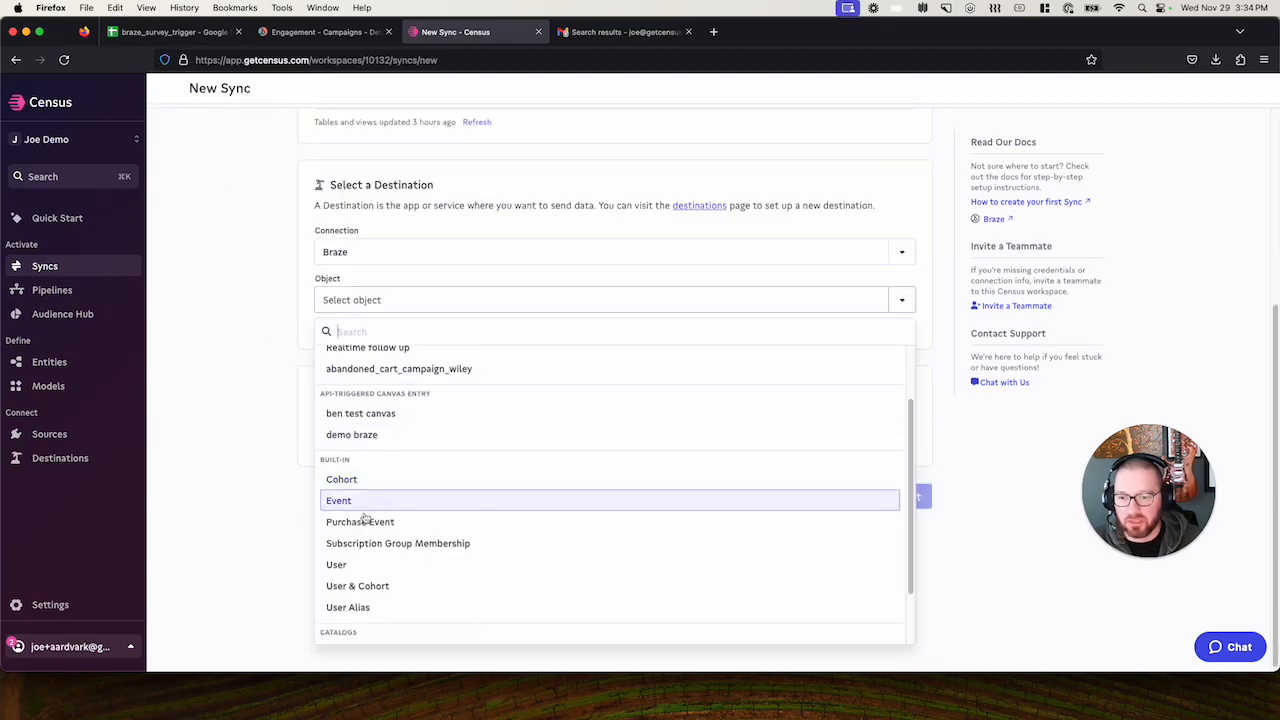
click(334, 566)
Set the sync behavior to Update or Create and use external_id as the sync key column matching External User ID.
scroll(267, 355, down, 5)
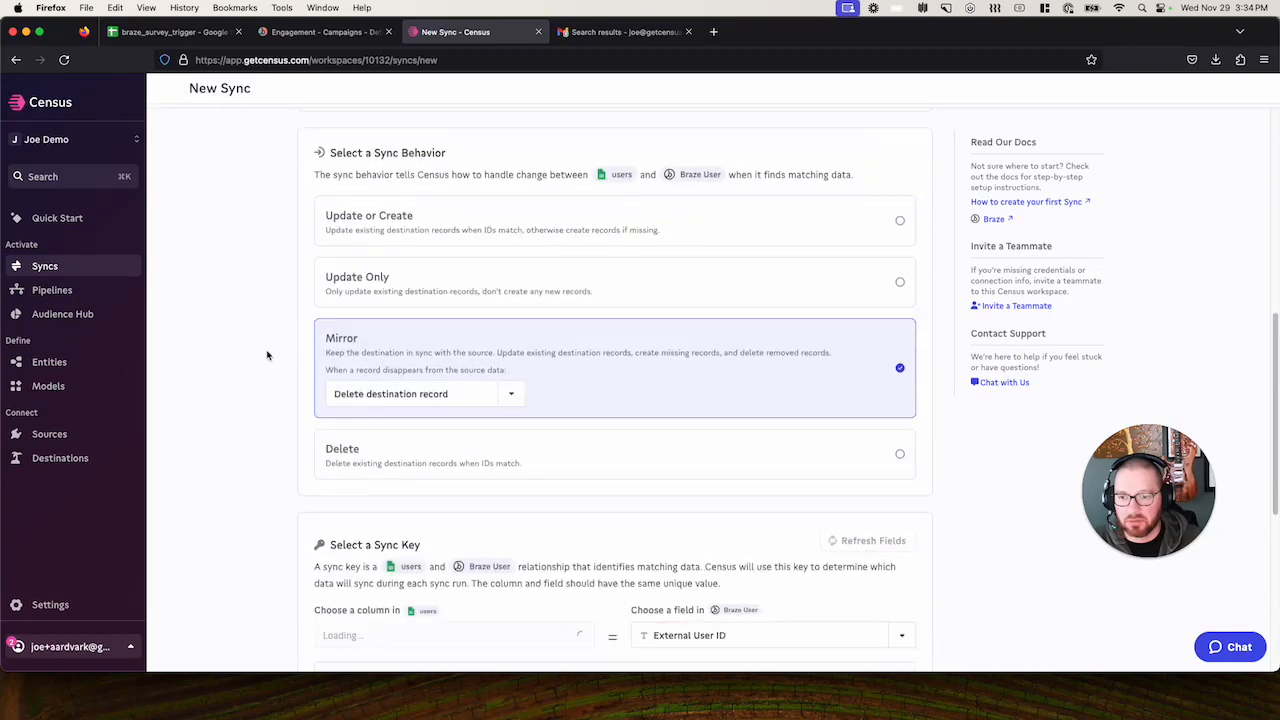
click(390, 224)
scroll(280, 260, down, 6)
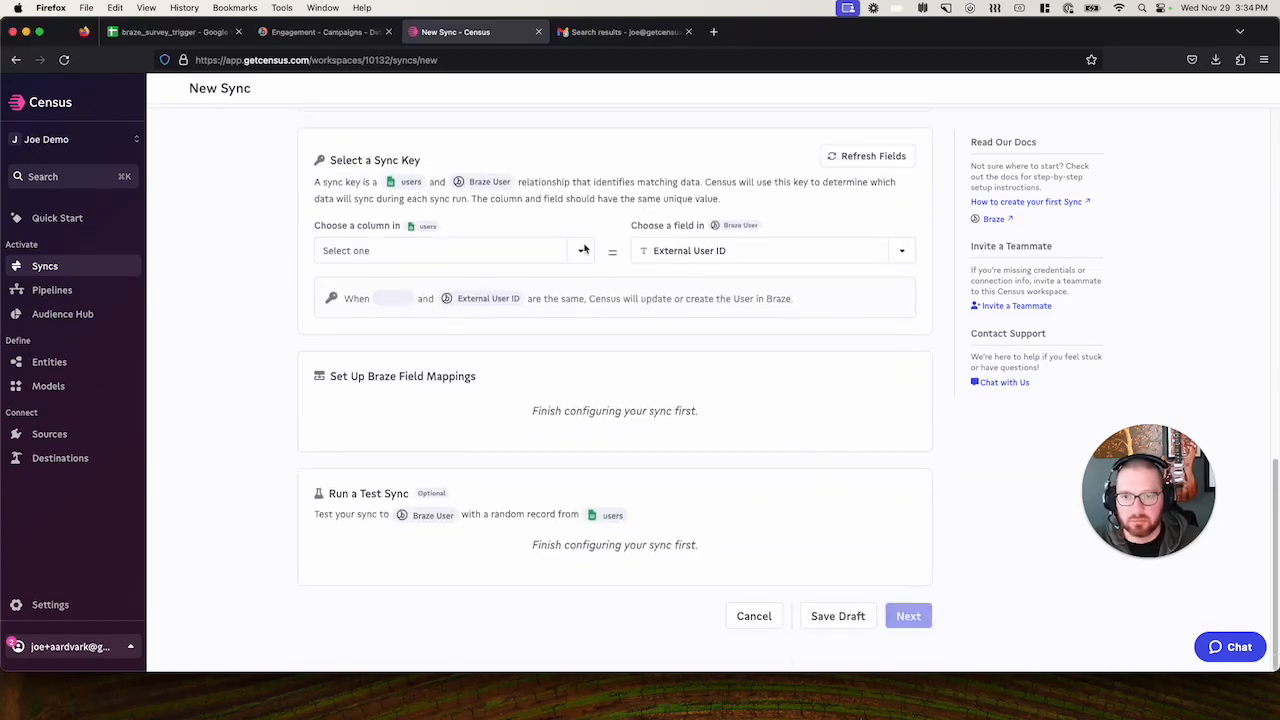
click(579, 251)
click(368, 345)
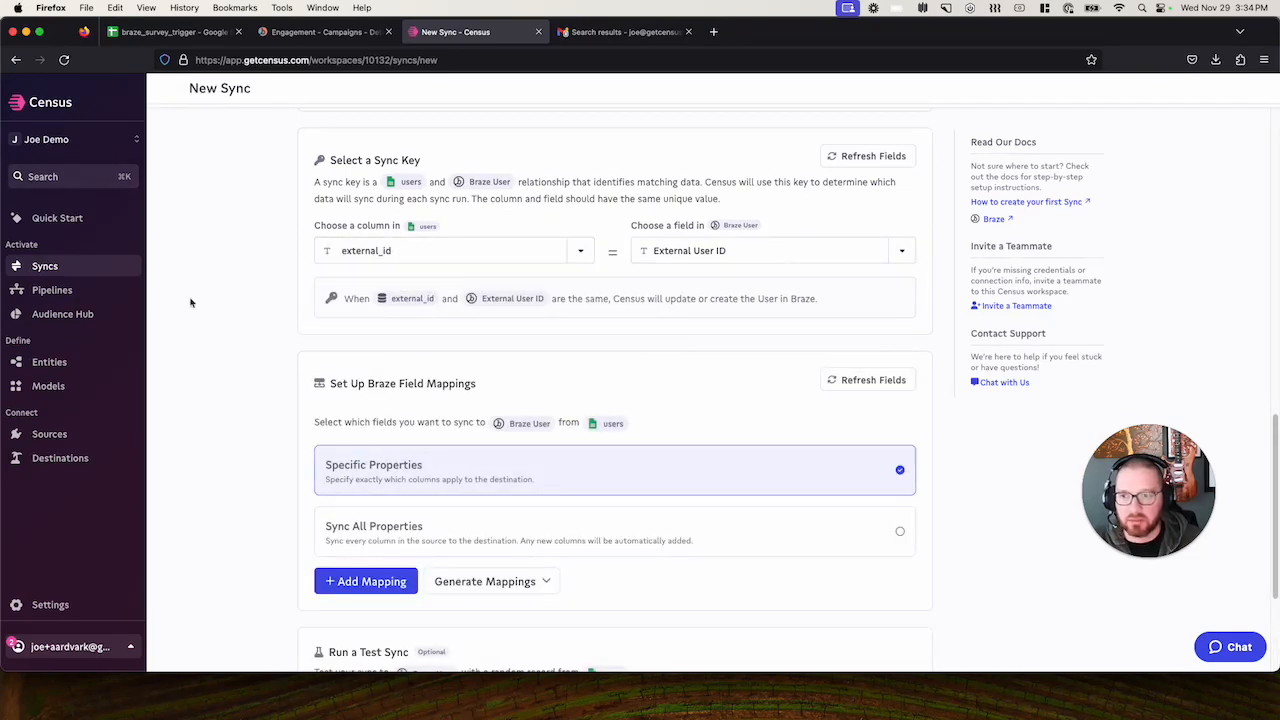
Generate the Braze field mappings for first_name, last_name and email from the users sheet.
scroll(250, 397, down, 4)
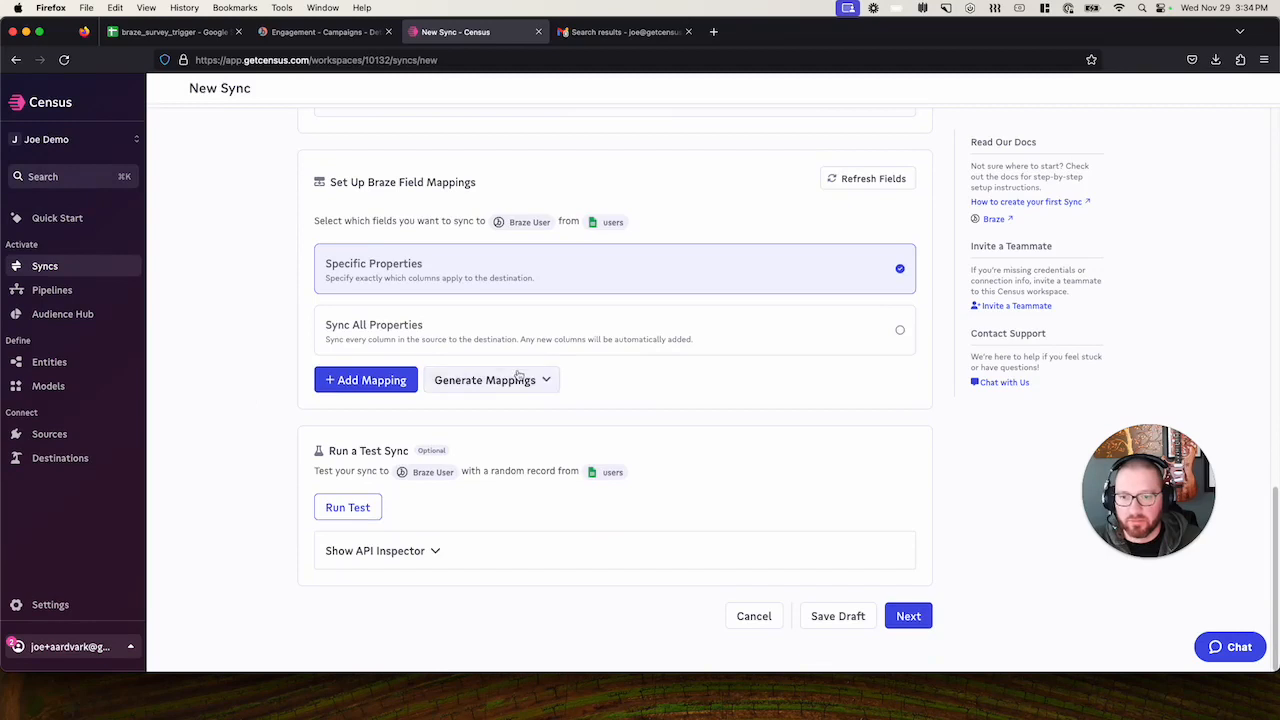
click(517, 378)
click(507, 412)
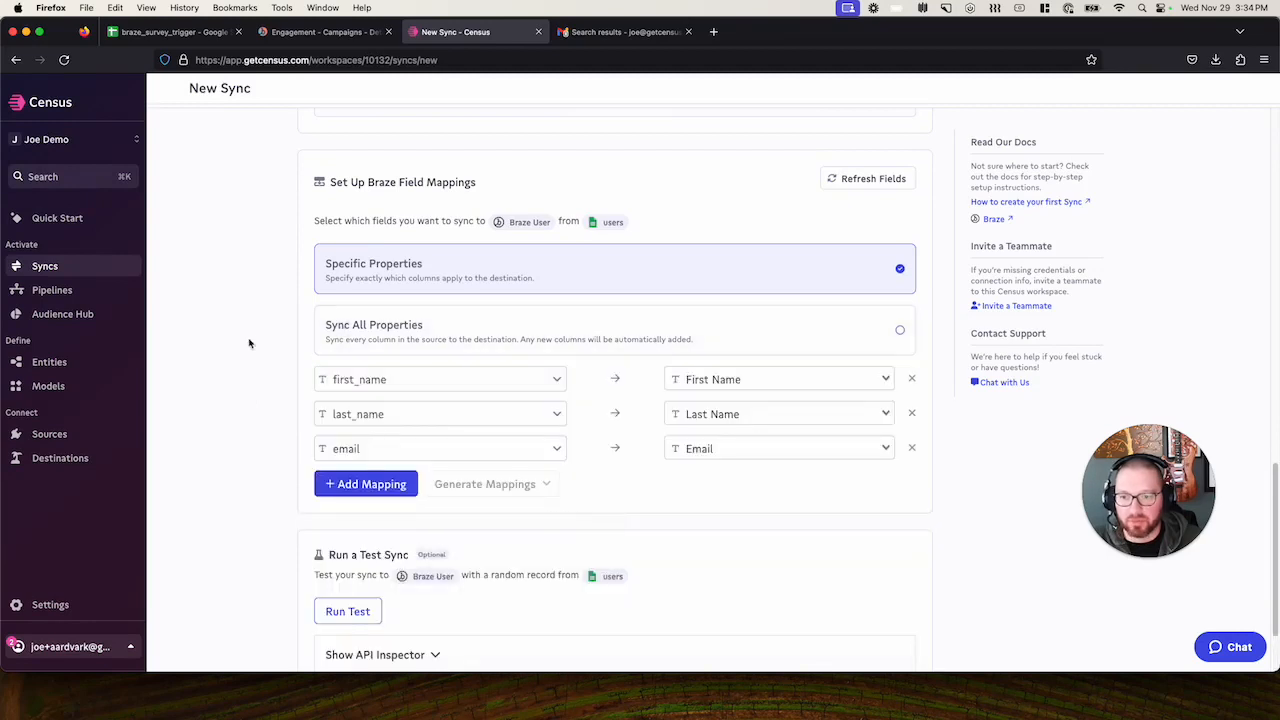
scroll(250, 343, down, 1)
scroll(250, 343, down, 1)
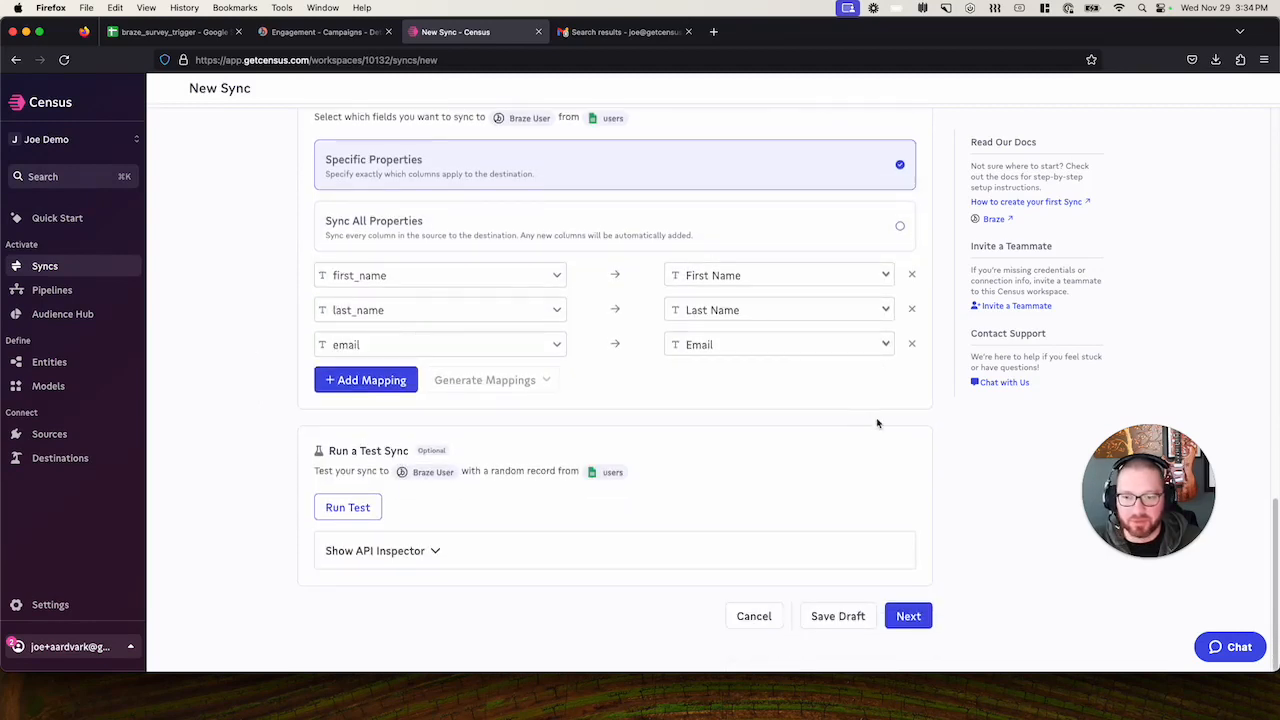
Go on to the confirmation details, choose to run a sync now, and create the users-to-Braze User sync.
click(910, 616)
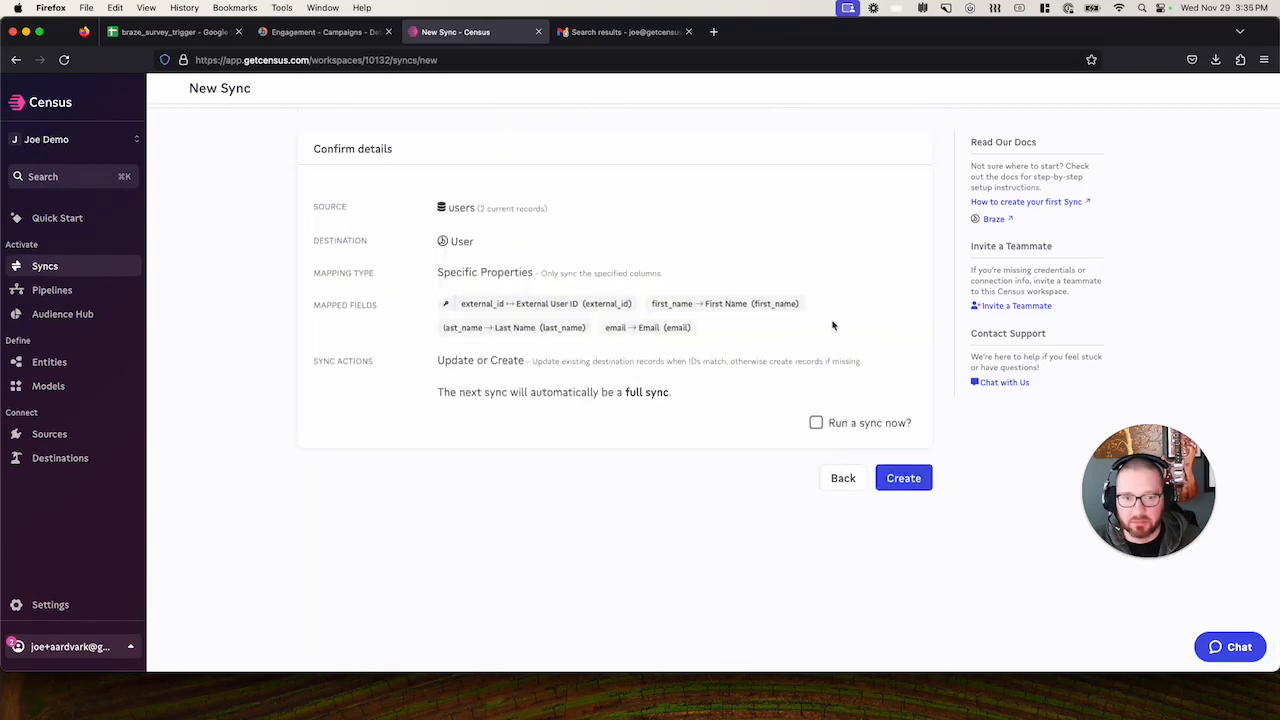
click(836, 424)
click(887, 478)
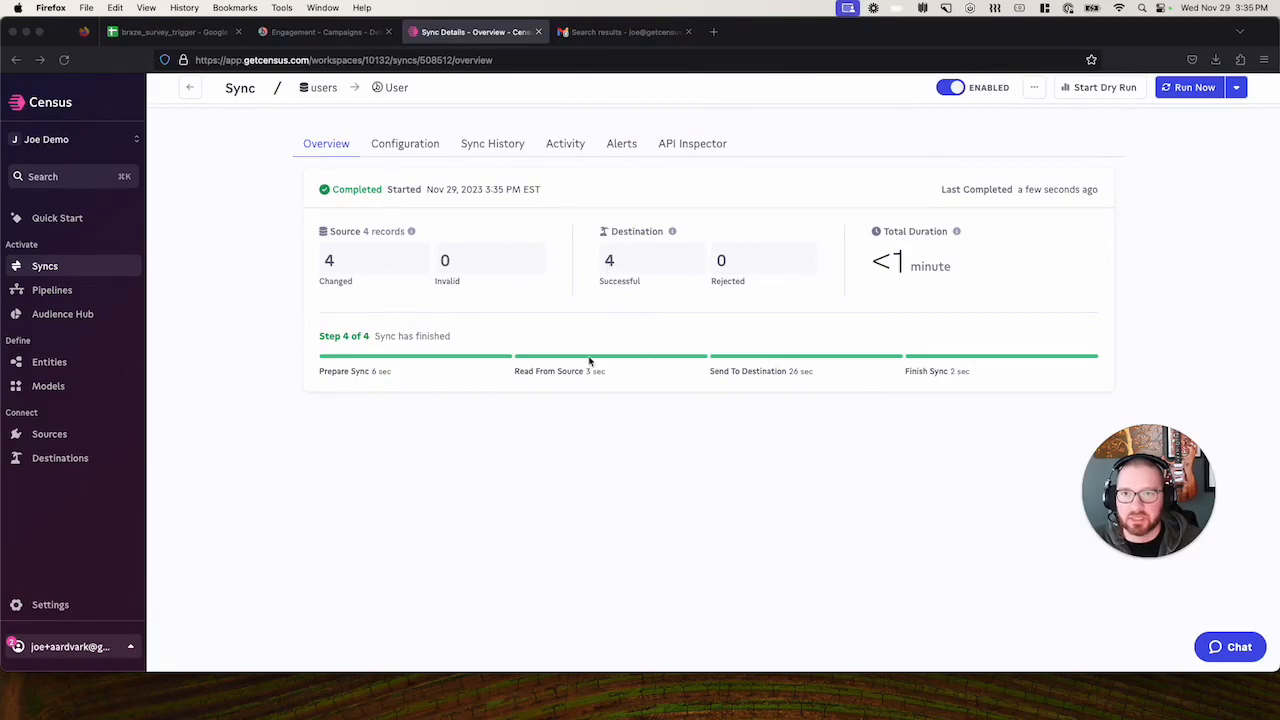
Switch to Braze, search the users by the test player's external user ID, and examine the synced profile.
click(316, 32)
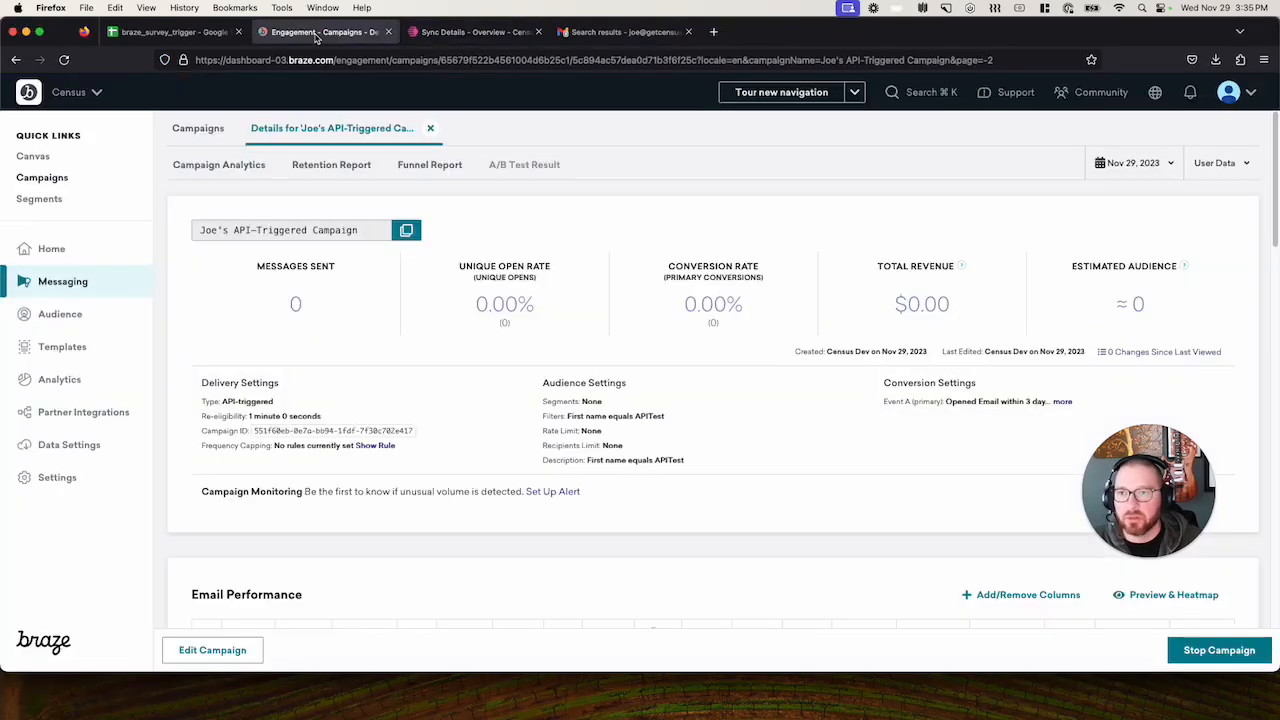
mouse_move(60, 318)
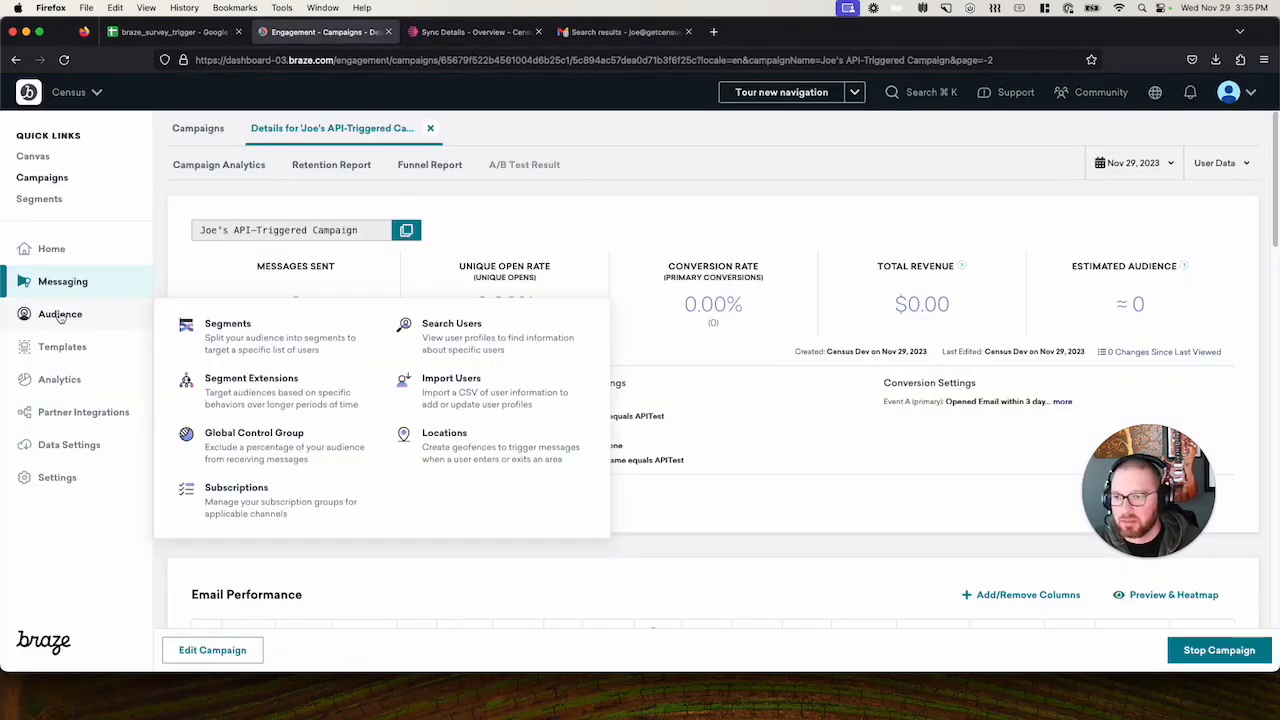
click(423, 336)
click(641, 310)
text(42)
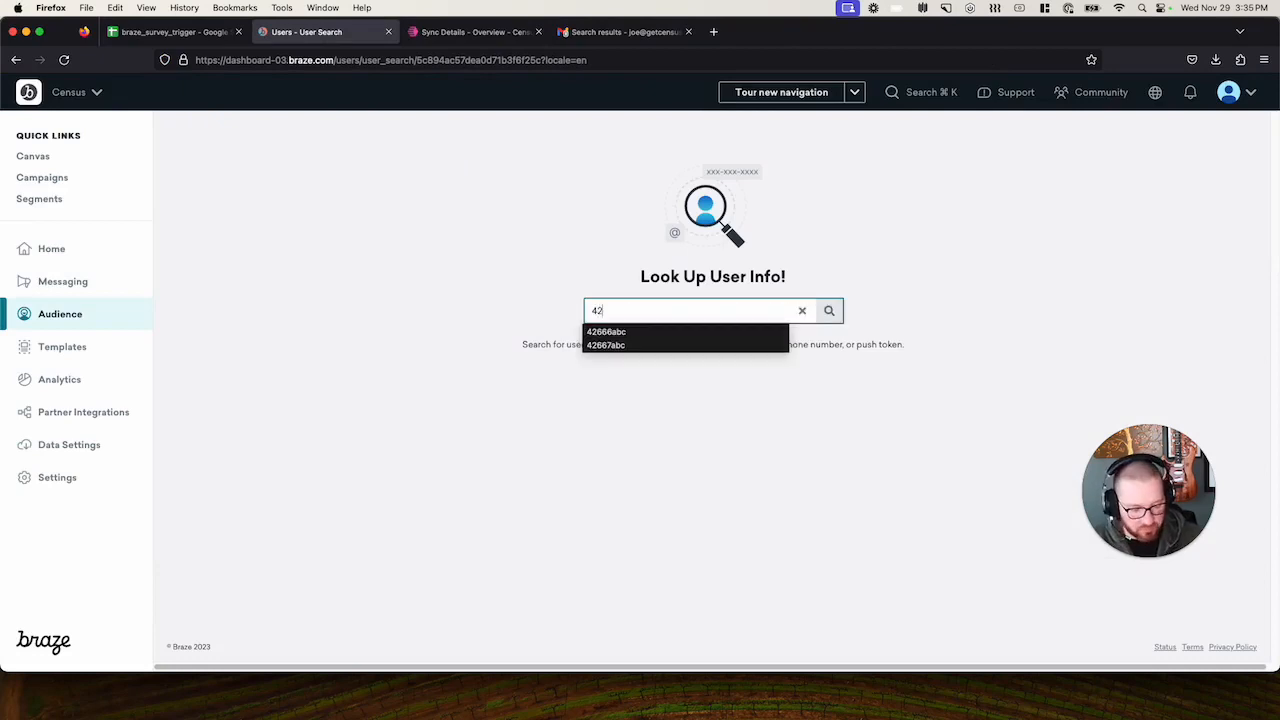
text(667abc)
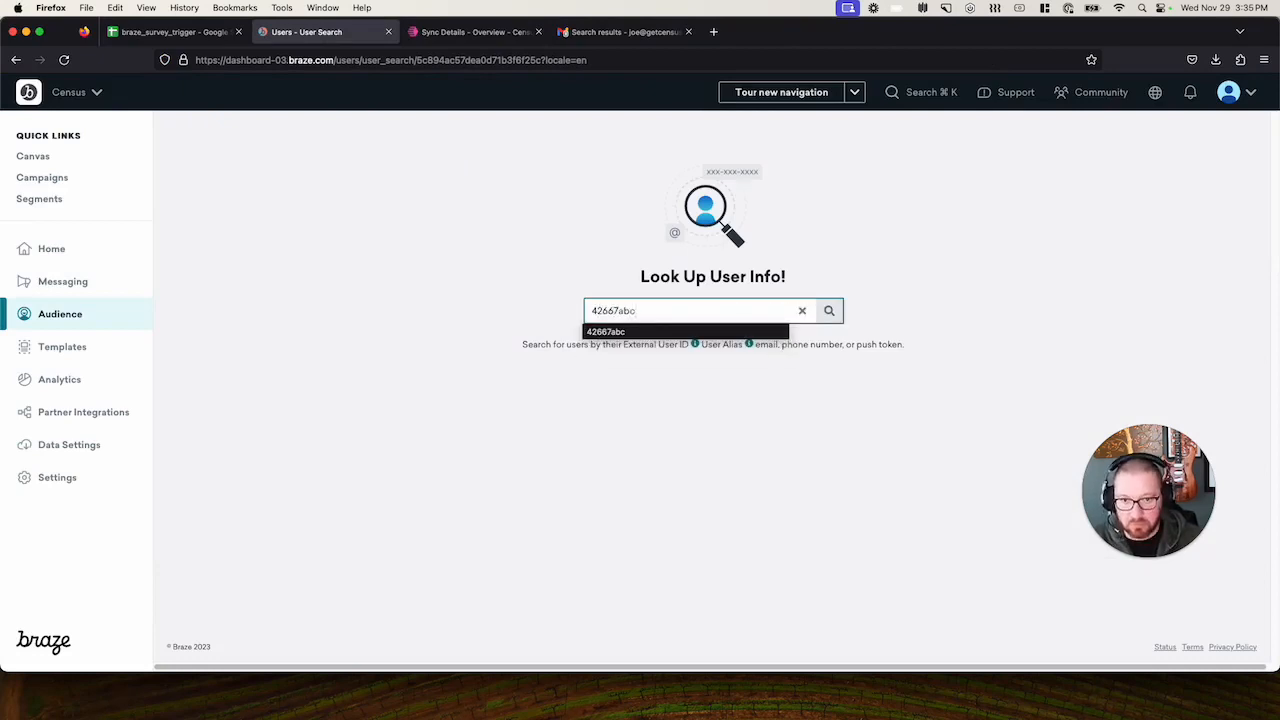
key(Return)
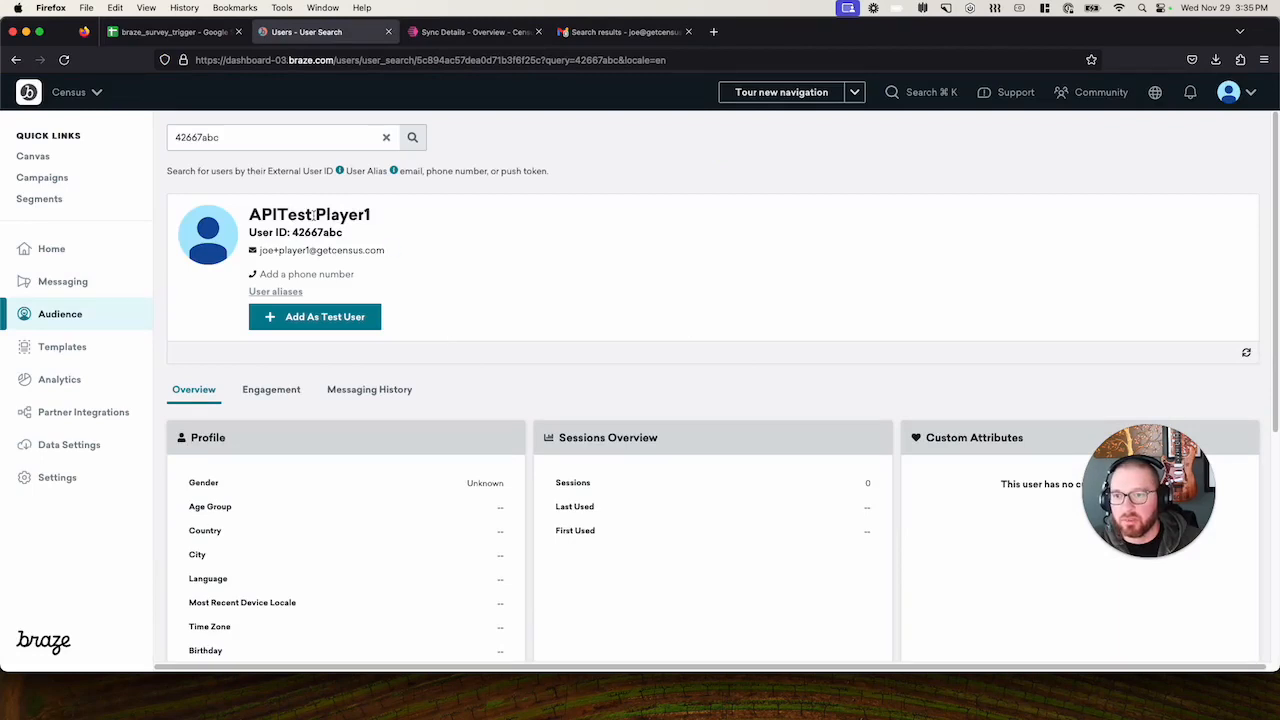
scroll(734, 291, down, 2)
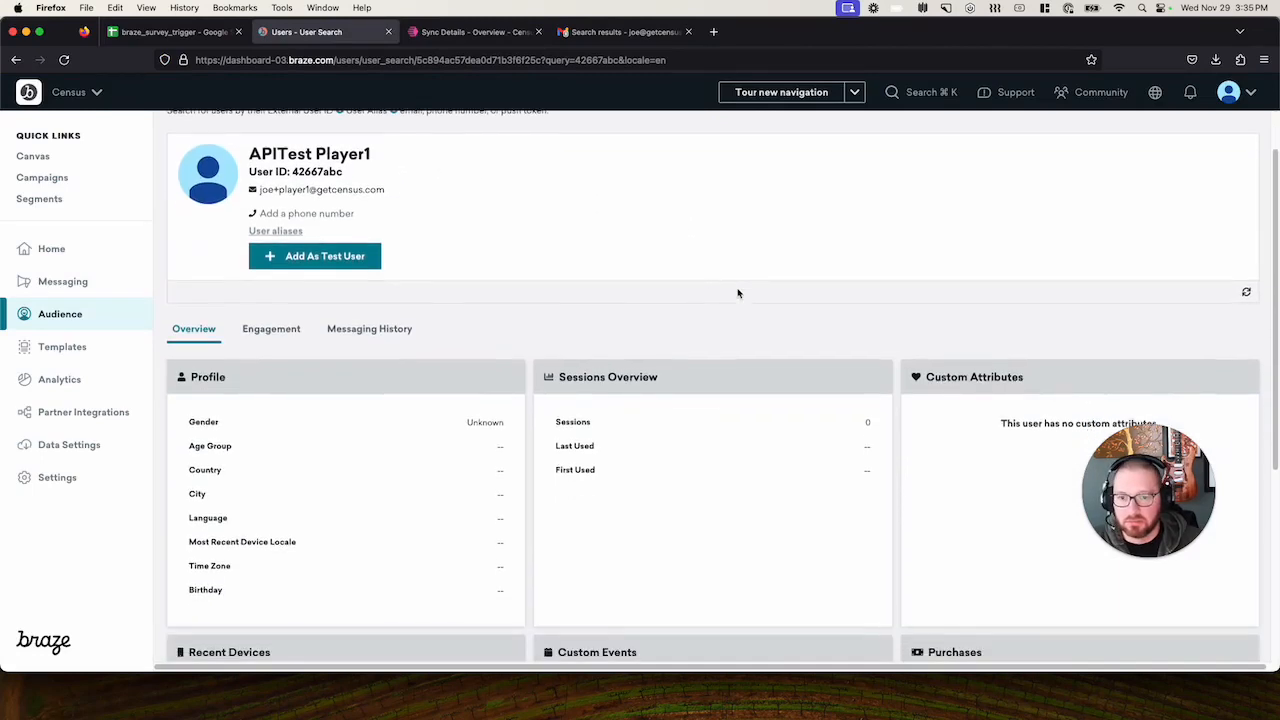
scroll(738, 293, up, 2)
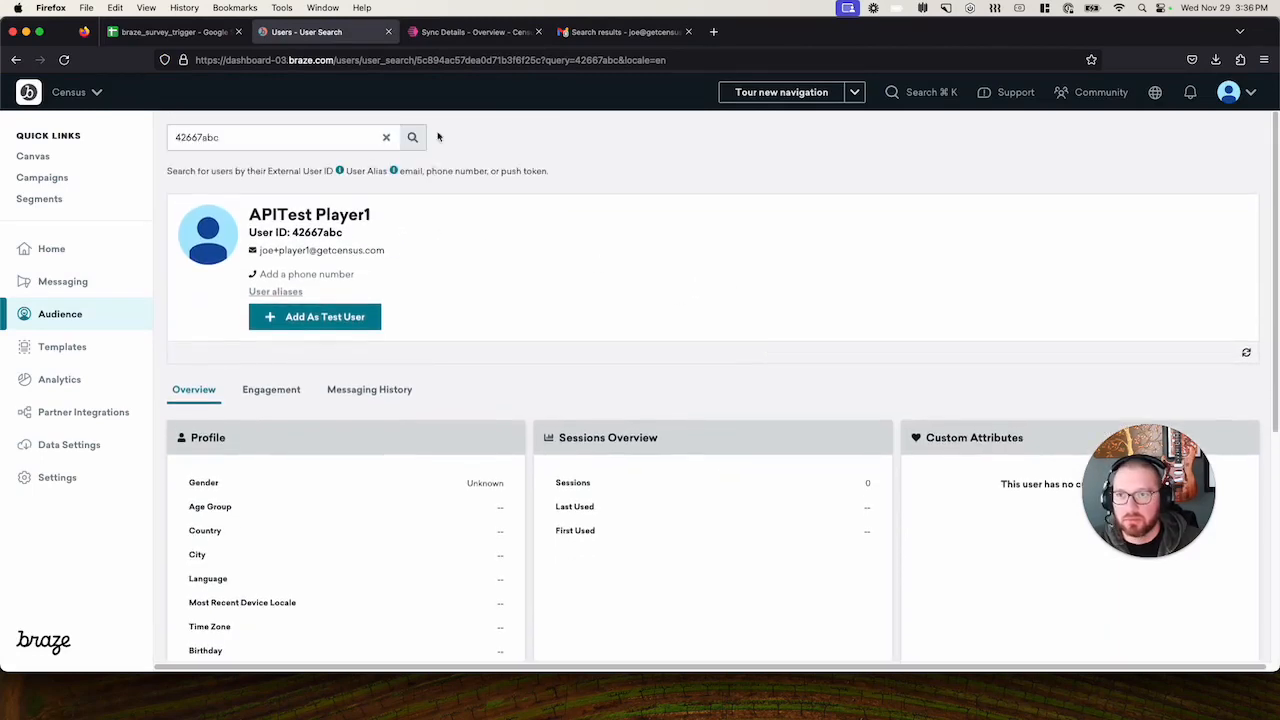
Return to the Census syncs list and start a second sync from a warehouse table on the Google Sheets connection.
click(462, 32)
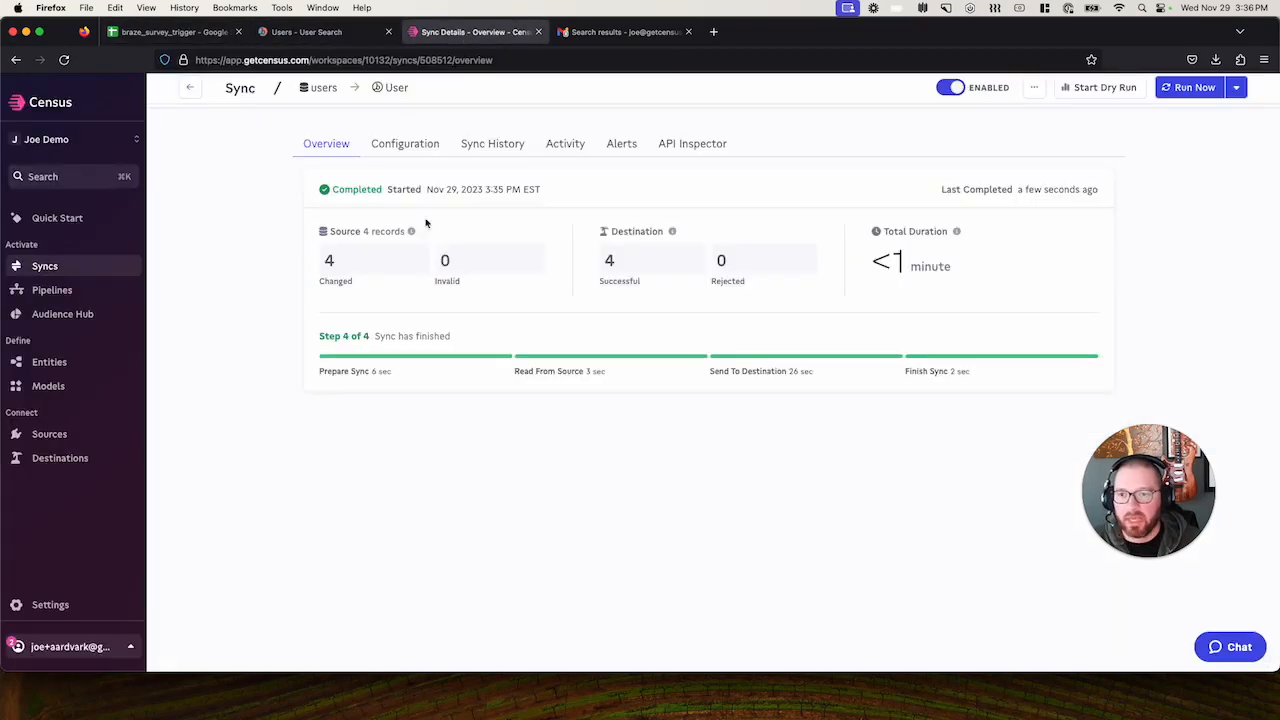
click(190, 88)
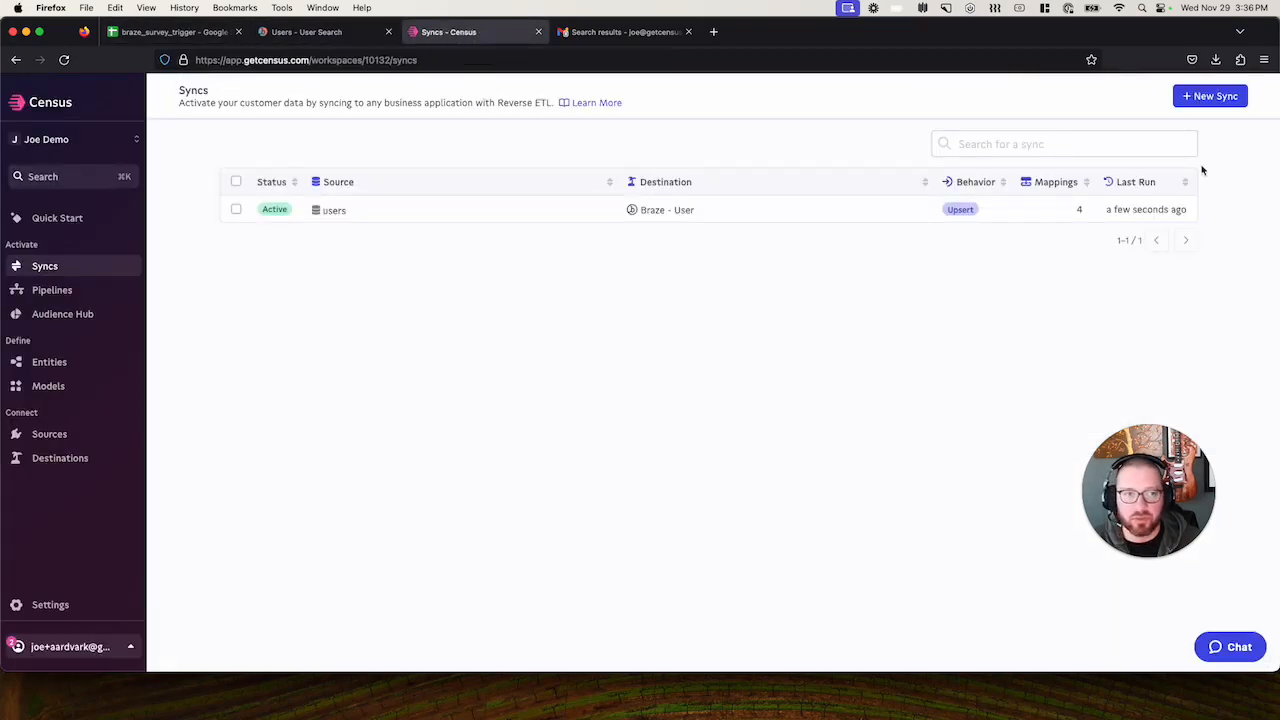
click(1211, 98)
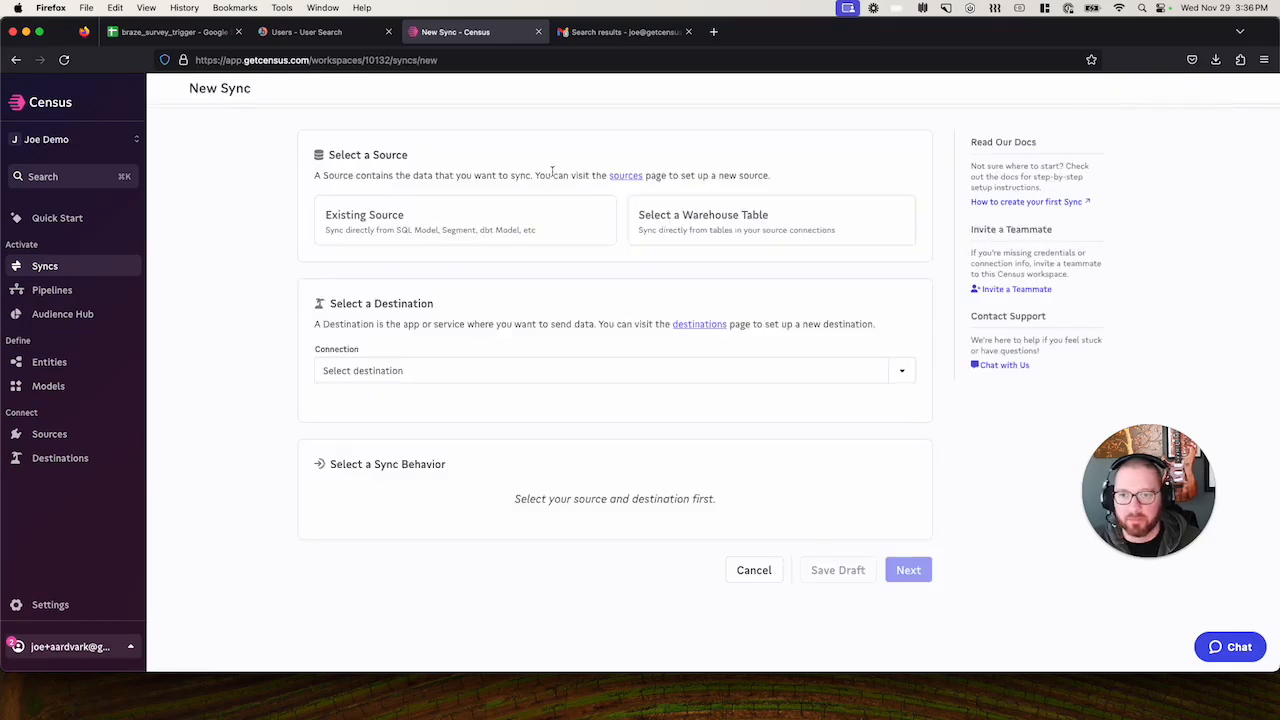
click(716, 209)
click(400, 281)
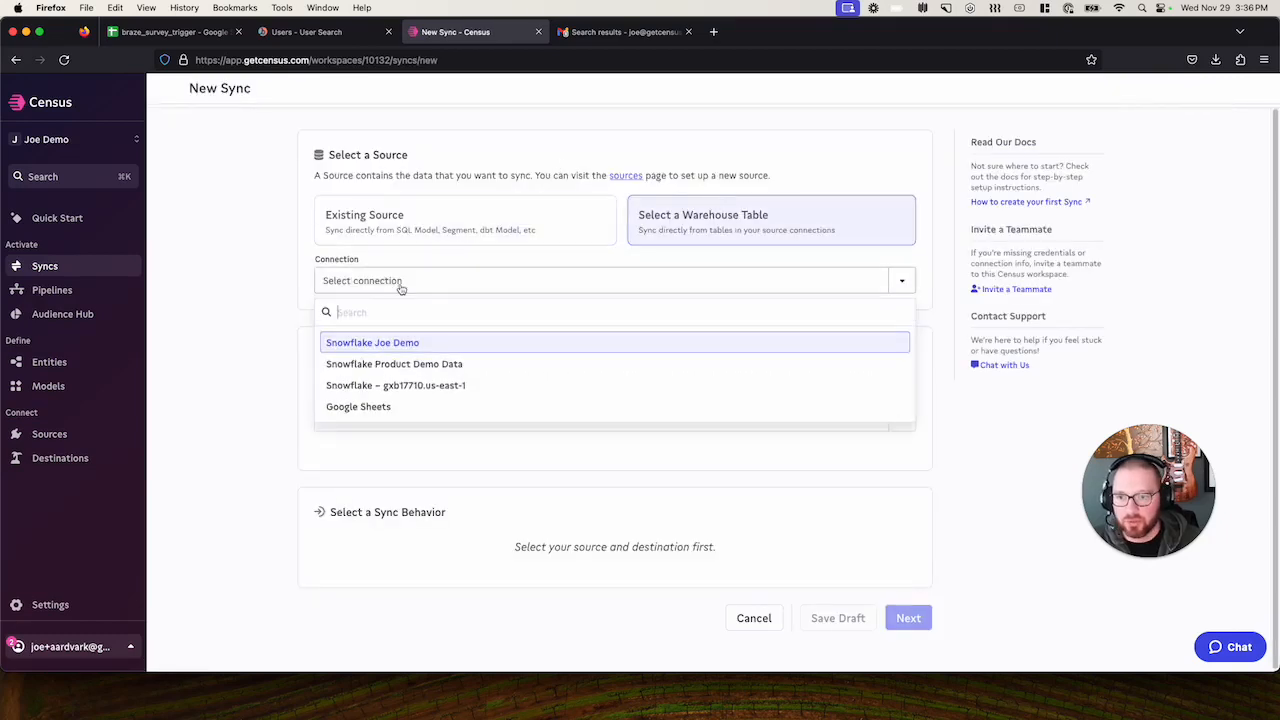
click(378, 407)
Set the sync source to the urls sheet of the braze_survey_trigger spreadsheet.
click(330, 331)
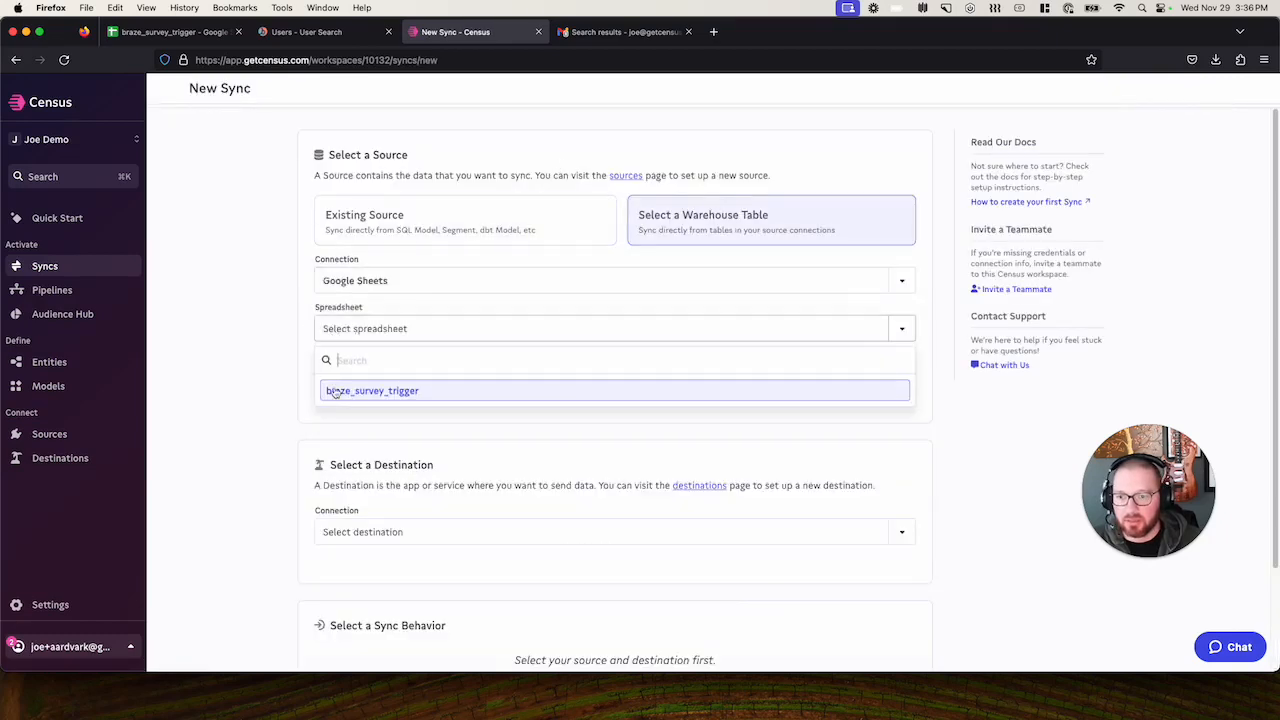
click(357, 393)
click(368, 380)
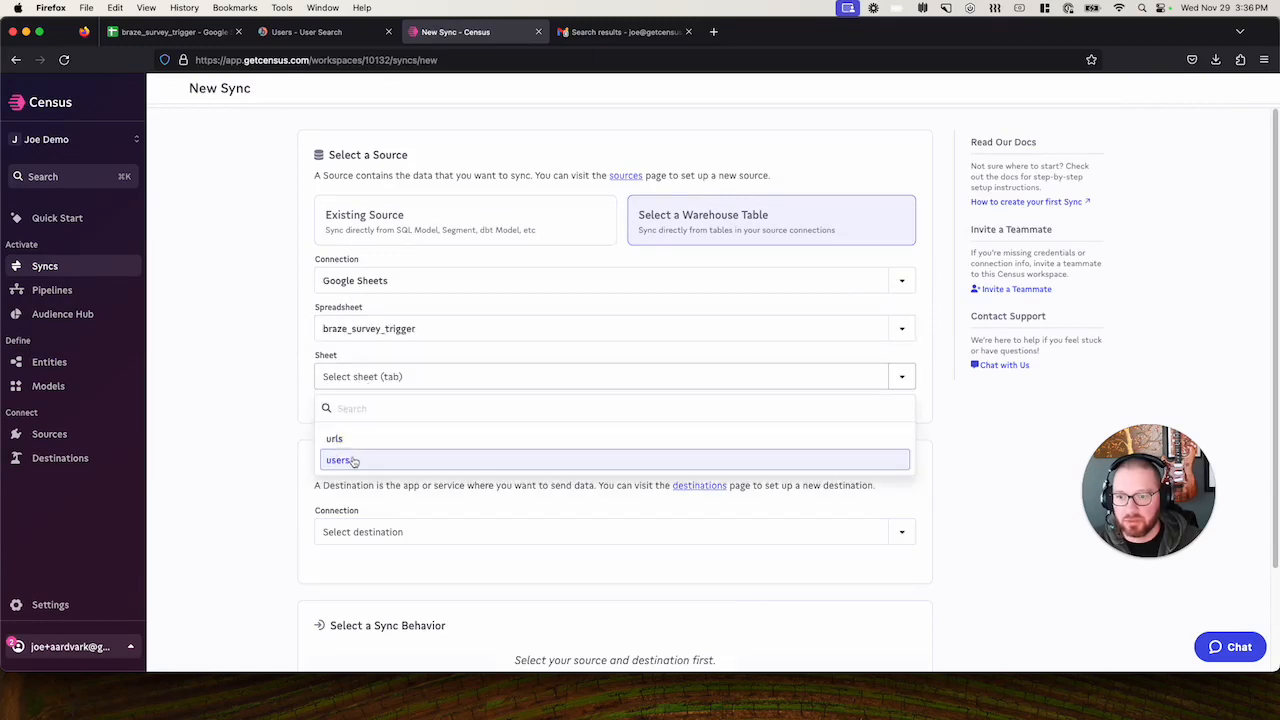
click(355, 441)
Switch to the Google spreadsheet, examine the external_id and trigger_properties columns on the urls sheet, and return to the Census sync.
click(170, 32)
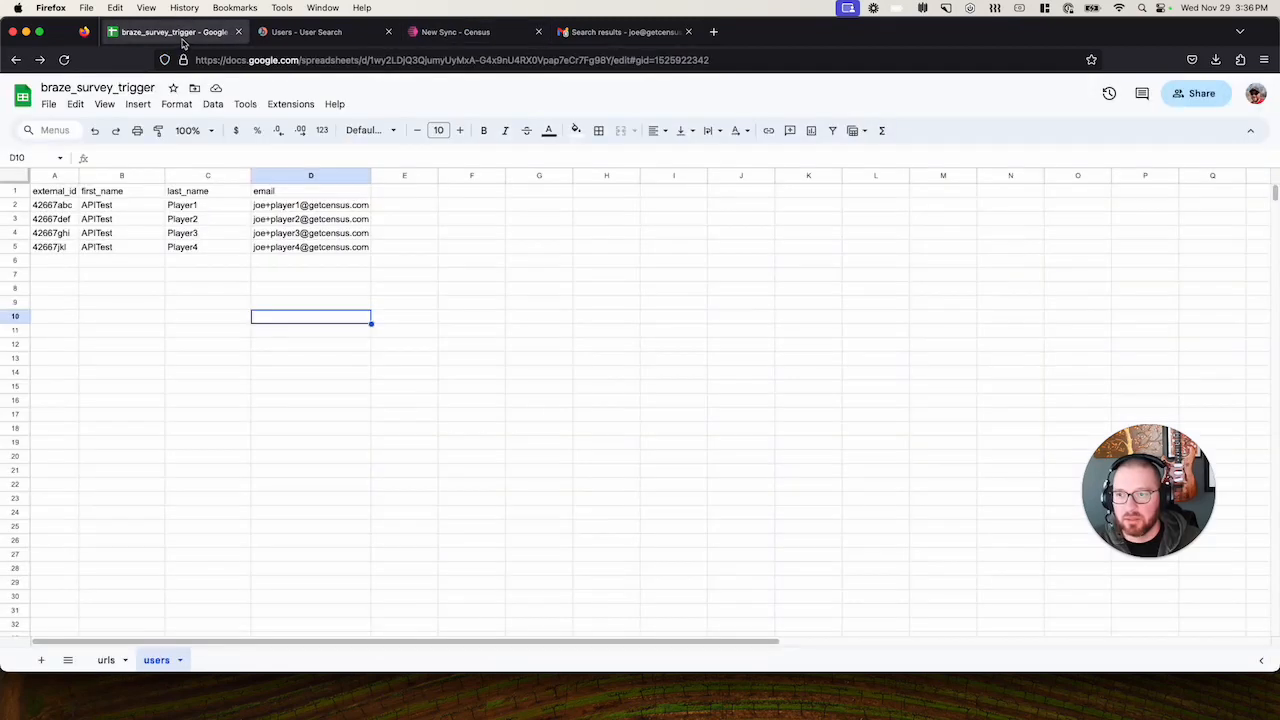
click(105, 660)
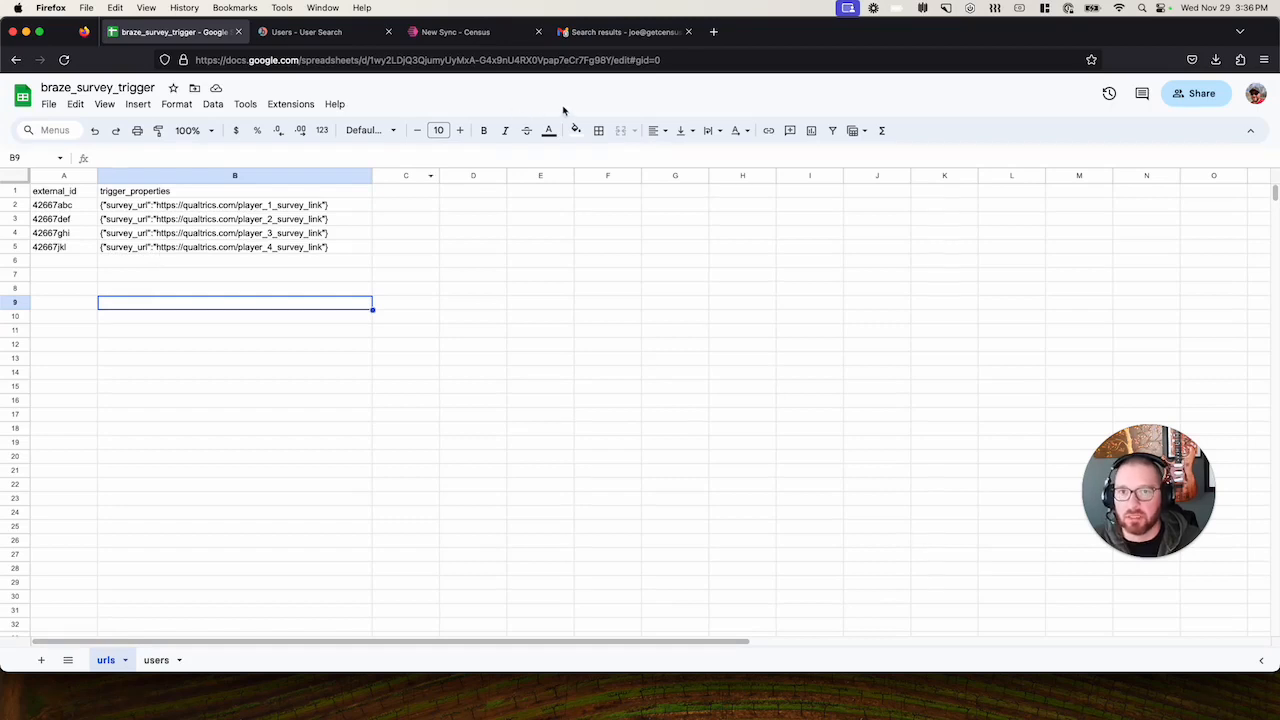
click(345, 33)
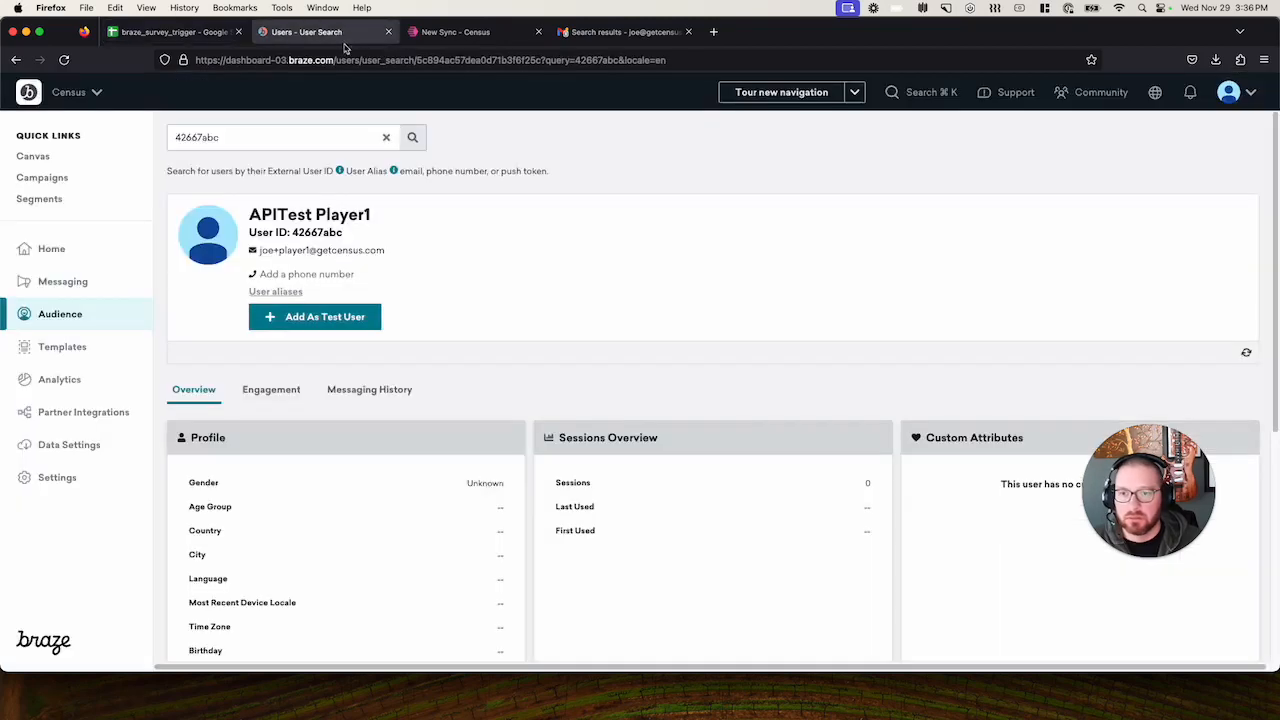
click(470, 31)
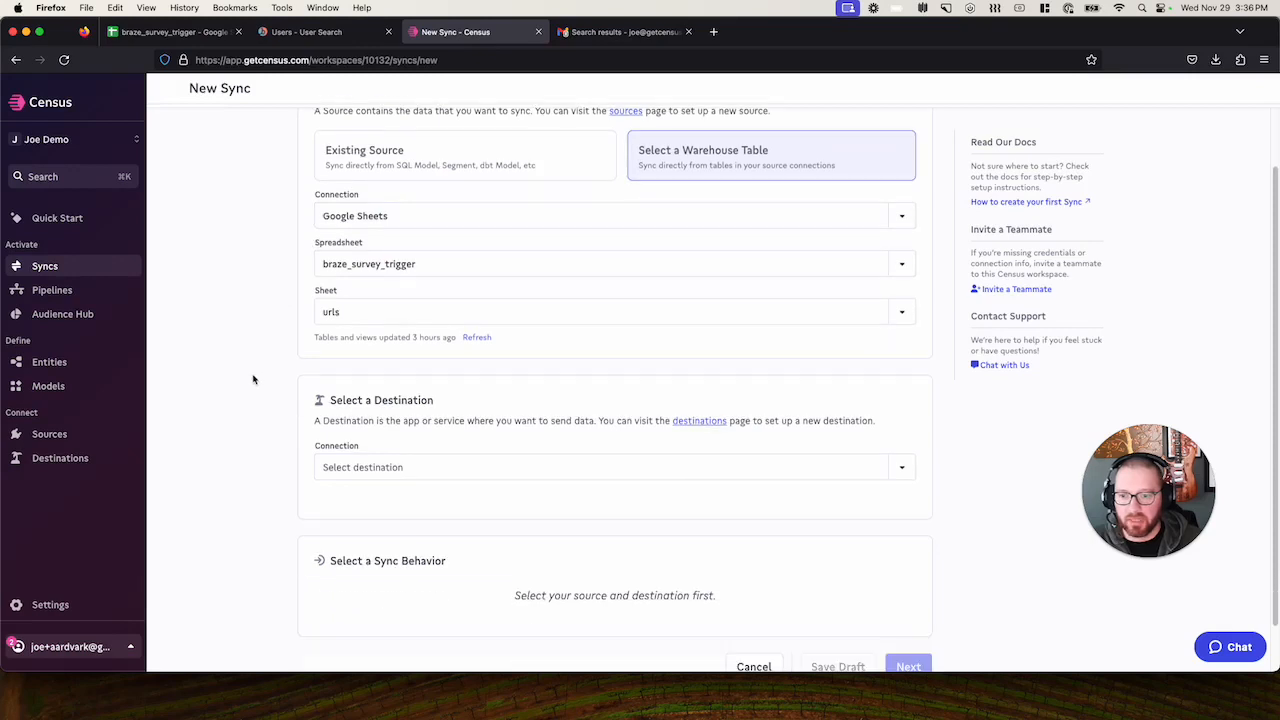
Set the destination to the Braze connection and choose the API-Triggered Campaign bearing the account owner's name as its object.
scroll(409, 417, down, 1)
click(409, 417)
click(366, 500)
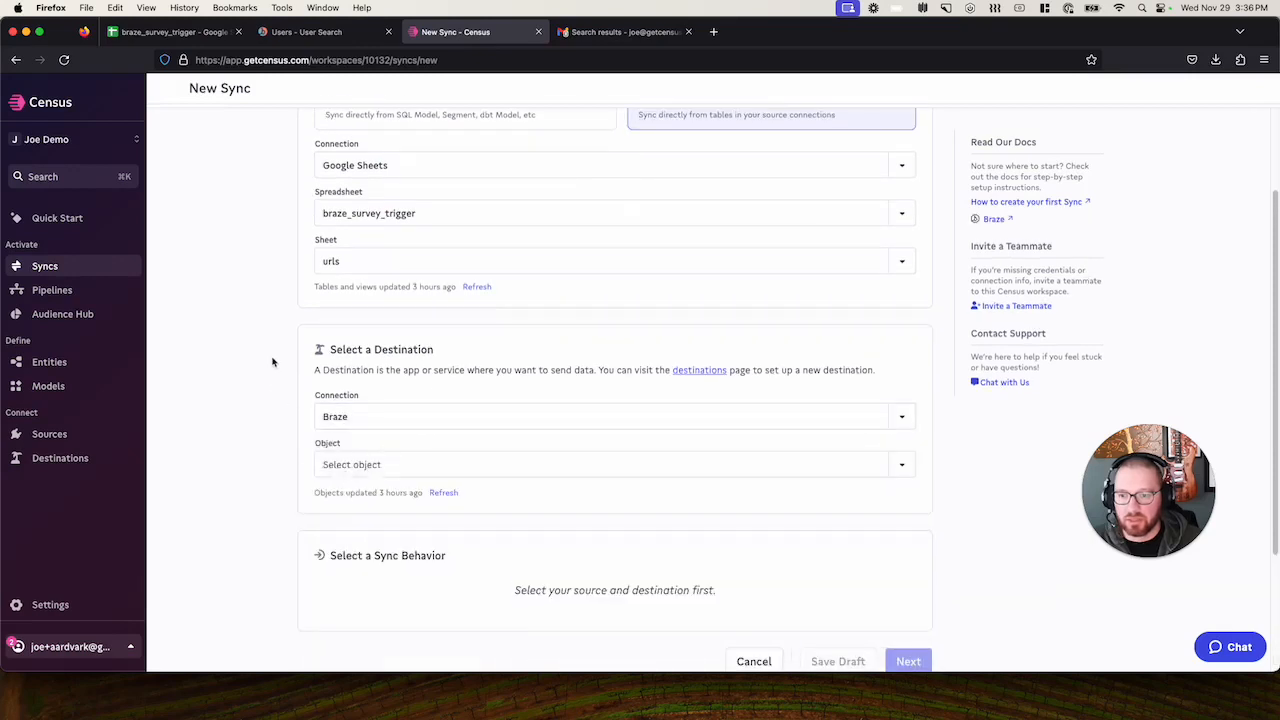
scroll(272, 362, down, 3)
click(384, 307)
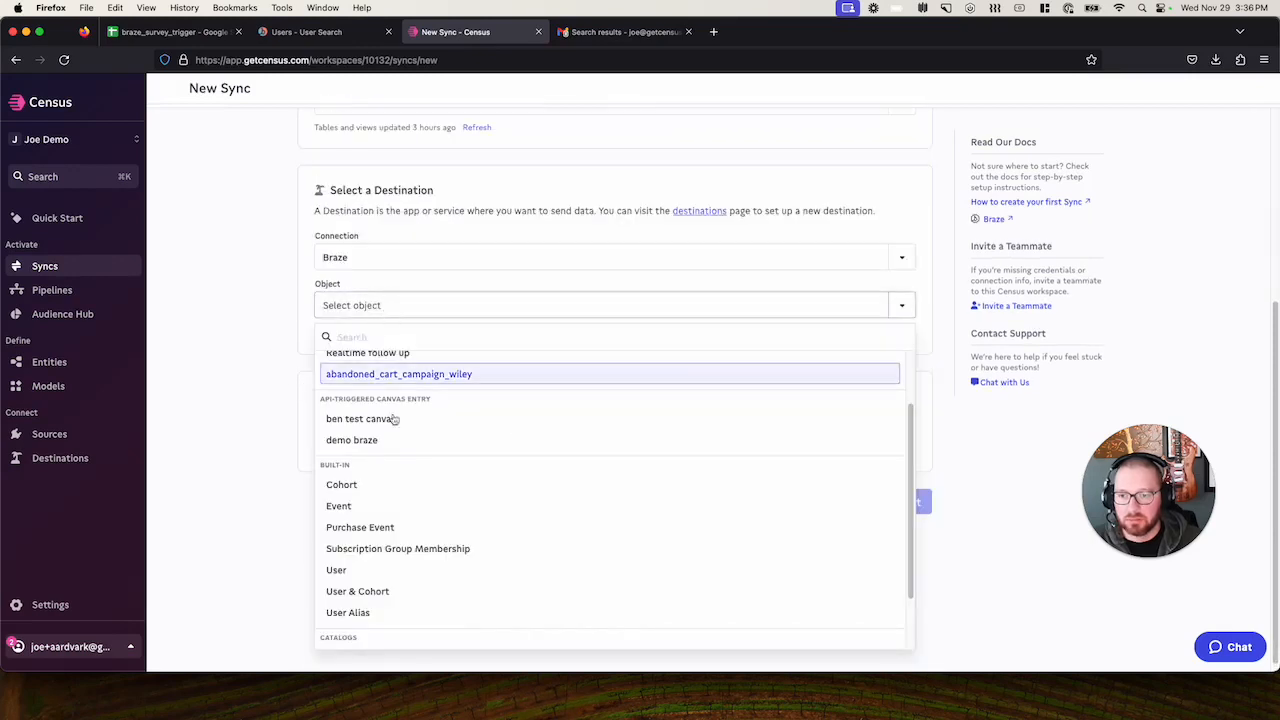
scroll(477, 451, up, 3)
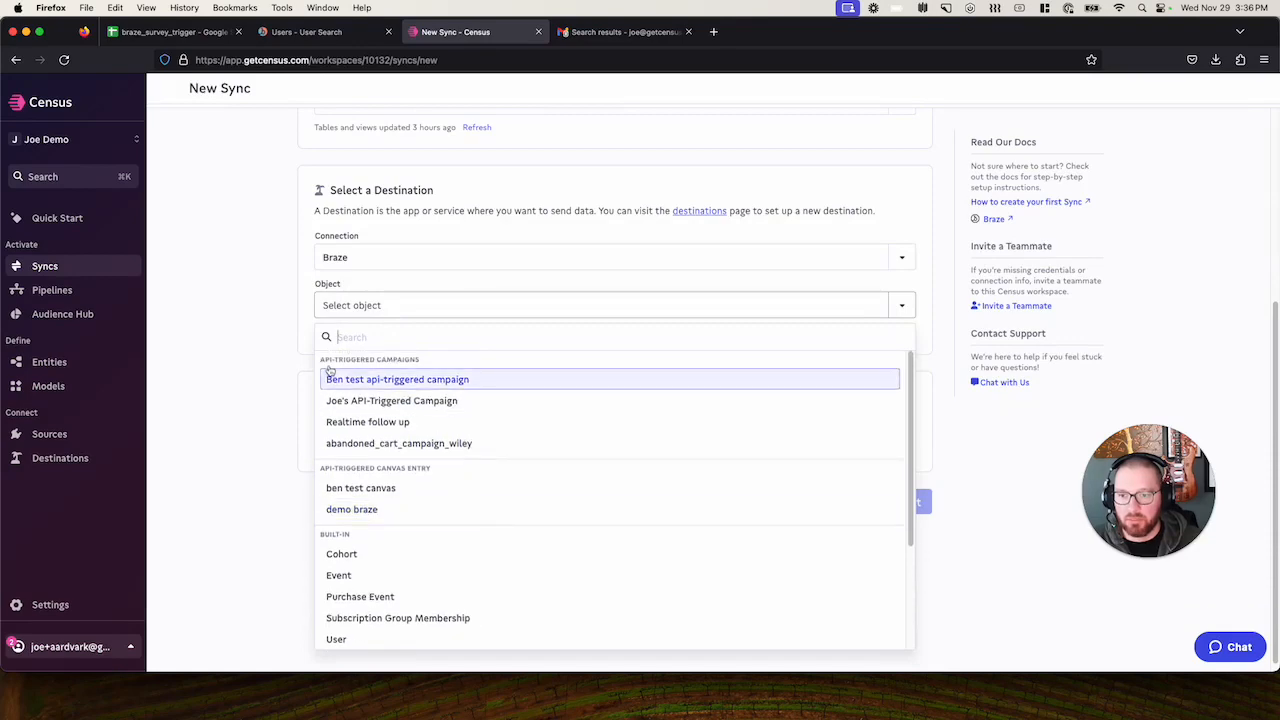
click(396, 407)
Choose external_id from the urls sheet as the sync key matched to External User ID.
scroll(260, 424, down, 5)
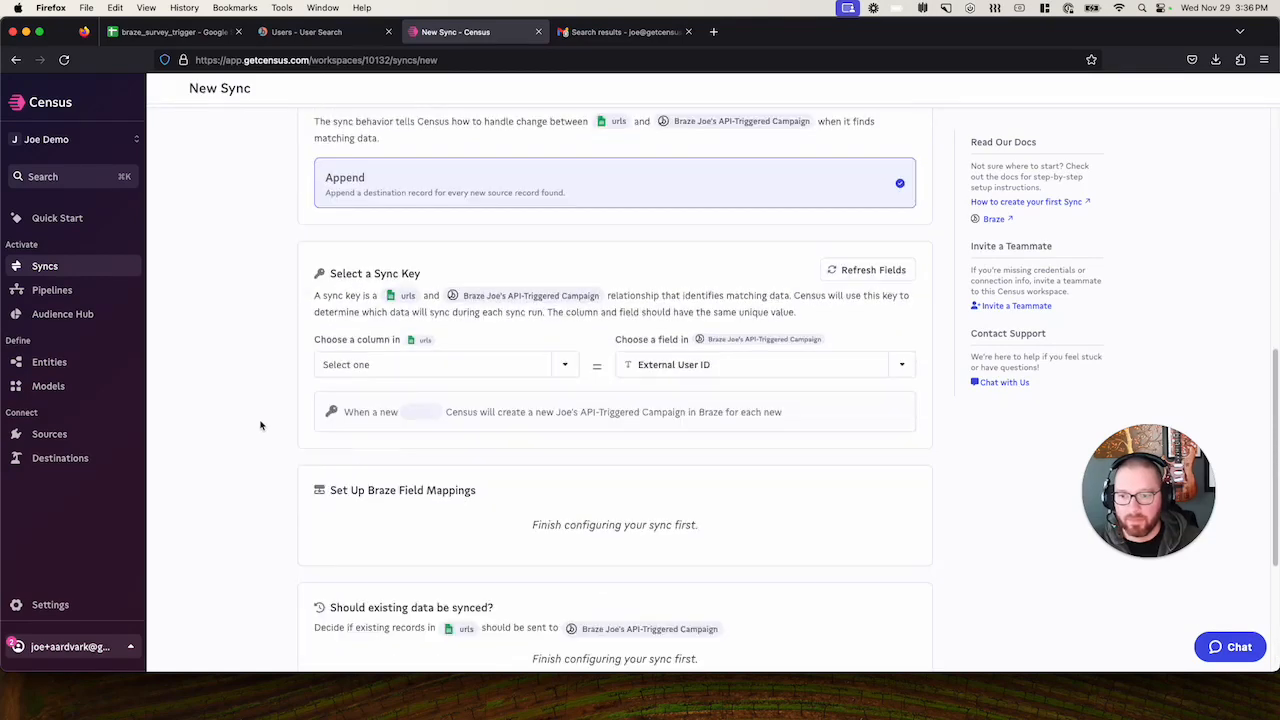
scroll(245, 395, down, 2)
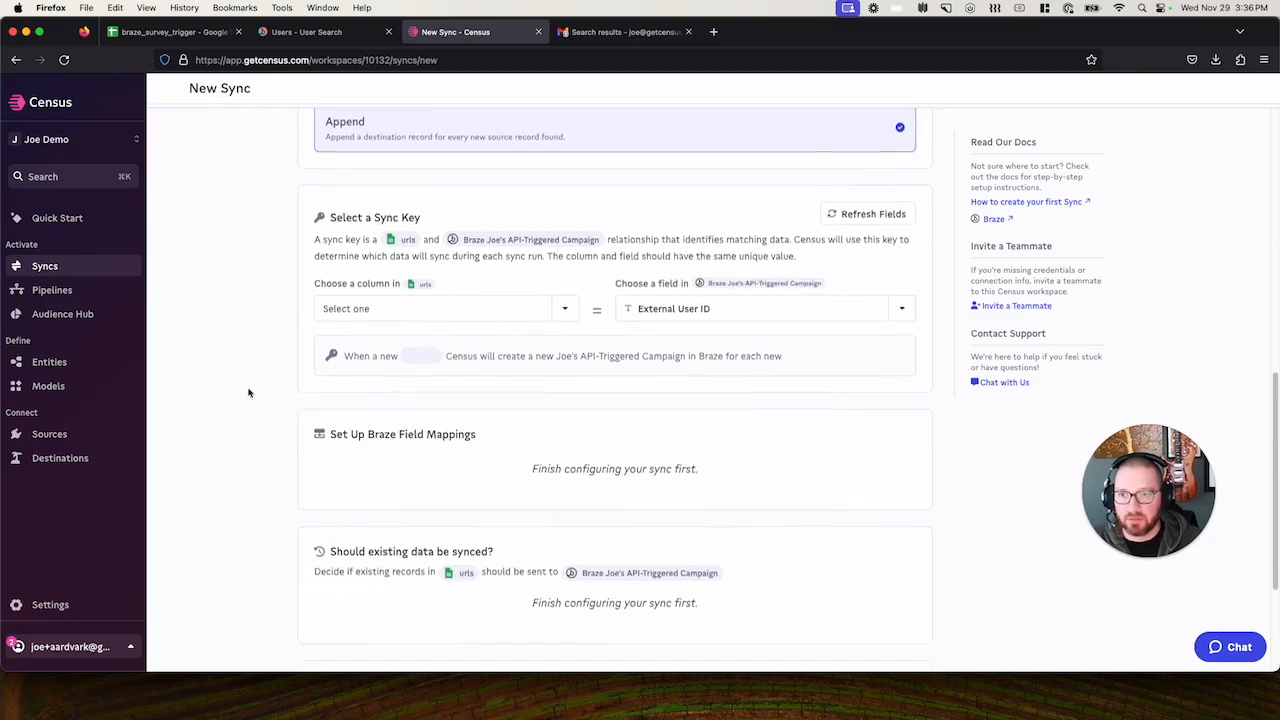
click(557, 285)
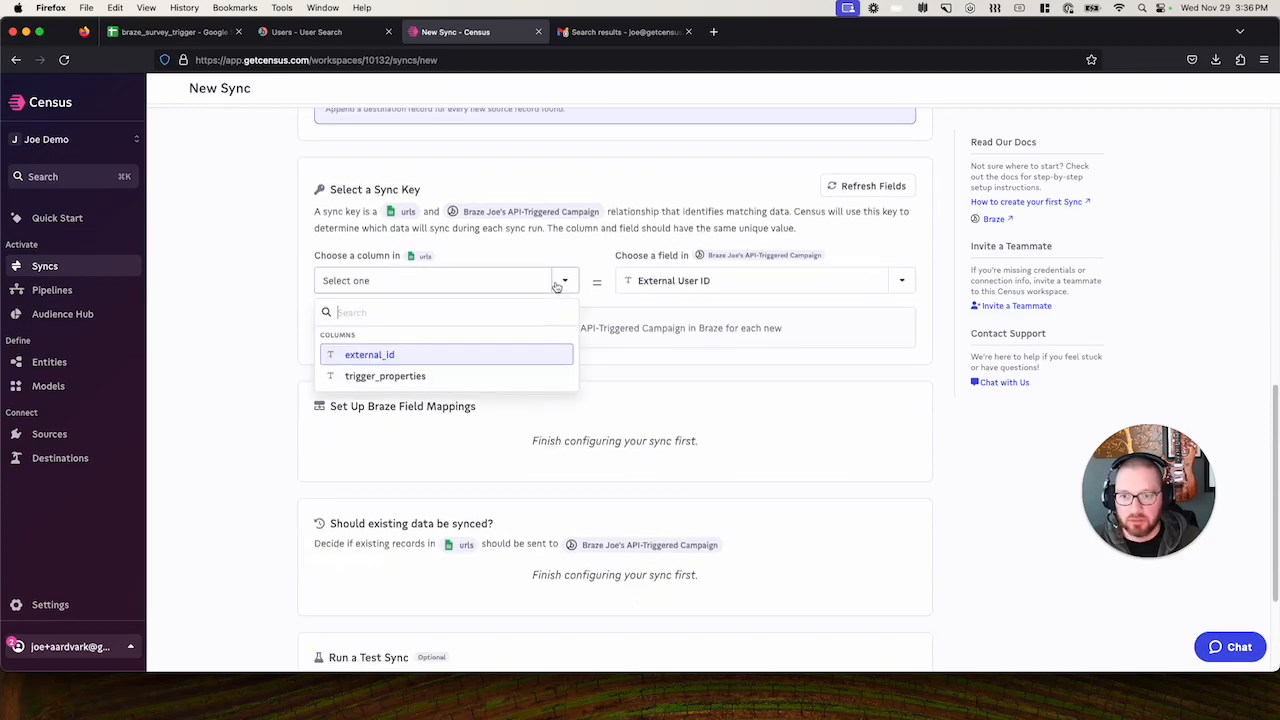
click(372, 355)
Generate the Braze field mapping from trigger_properties in the urls sheet to Trigger Properties.
scroll(243, 327, down, 2)
scroll(241, 328, down, 2)
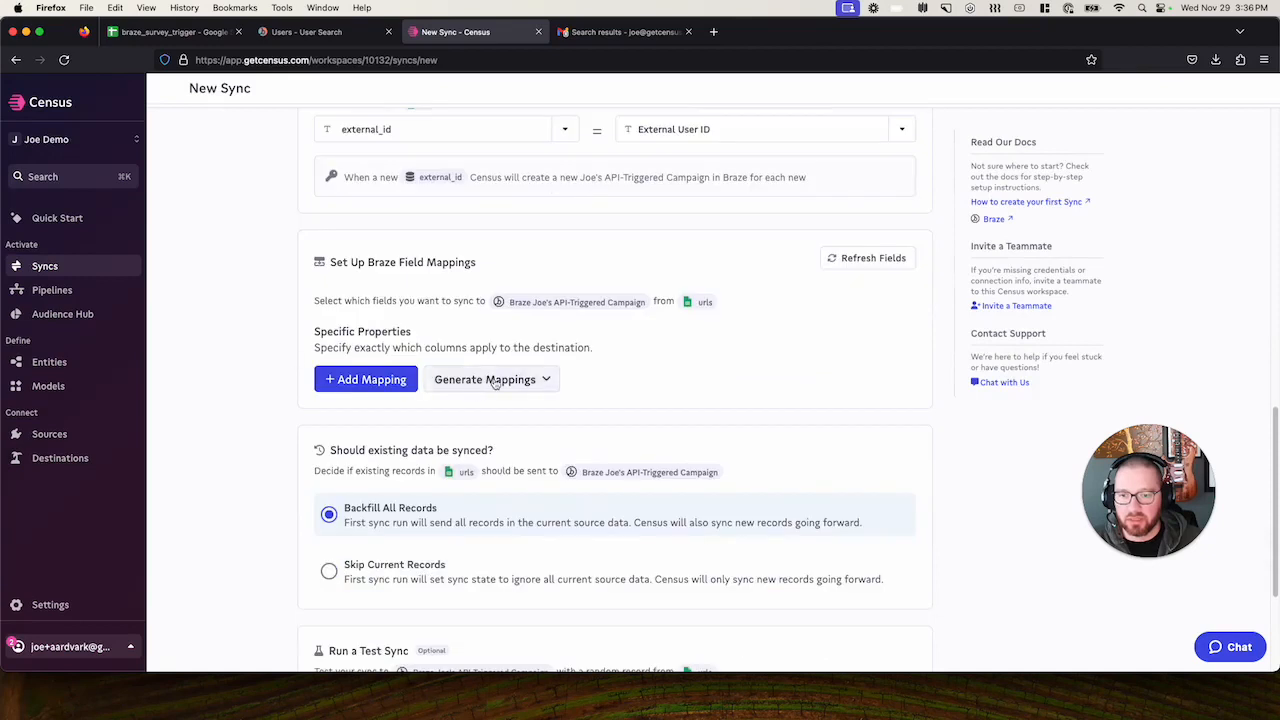
click(490, 376)
click(482, 410)
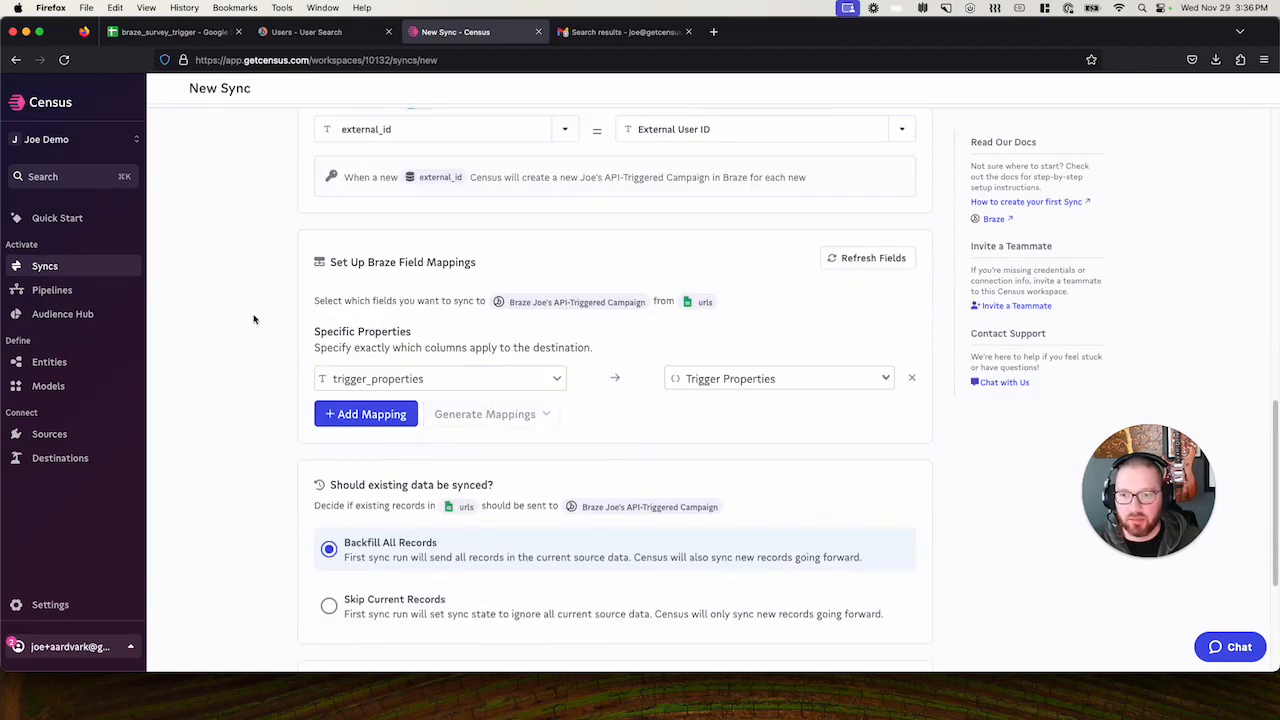
Go on to the confirmation details with Backfill All Records kept, choose to run a sync now, and create the campaign sync.
scroll(255, 321, down, 2)
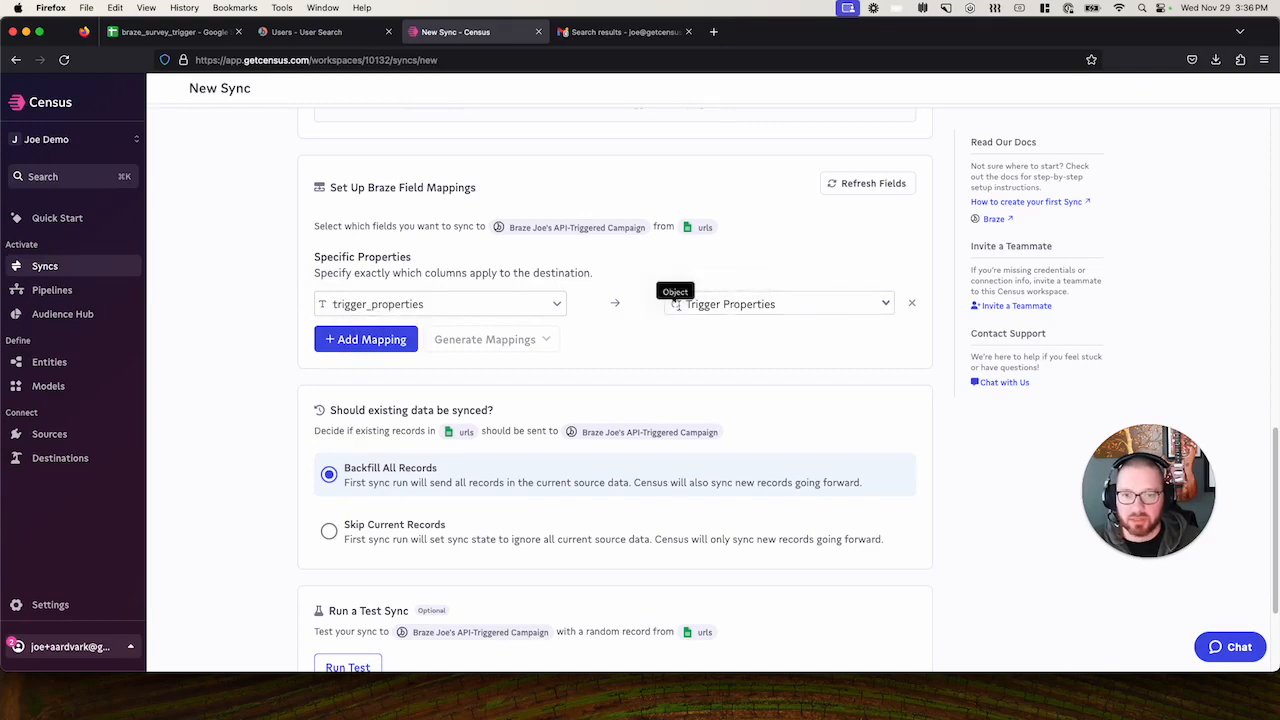
scroll(972, 474, down, 1)
scroll(972, 474, down, 3)
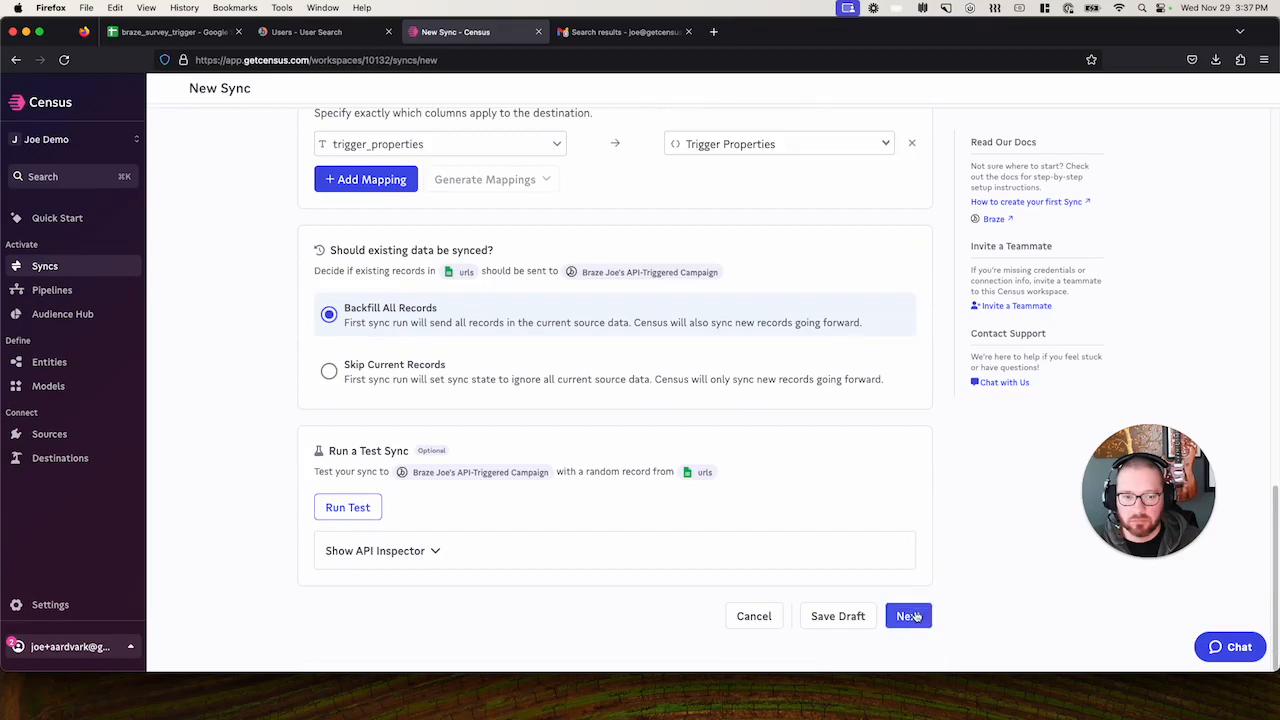
click(910, 616)
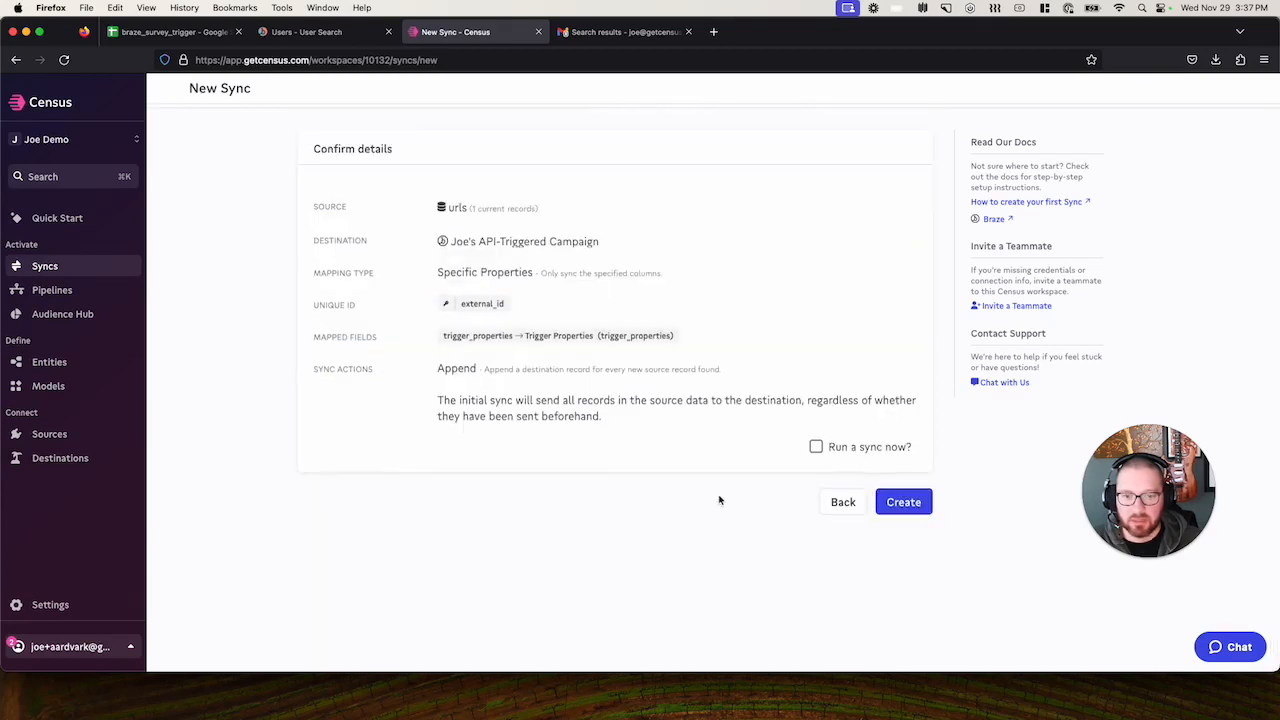
click(817, 449)
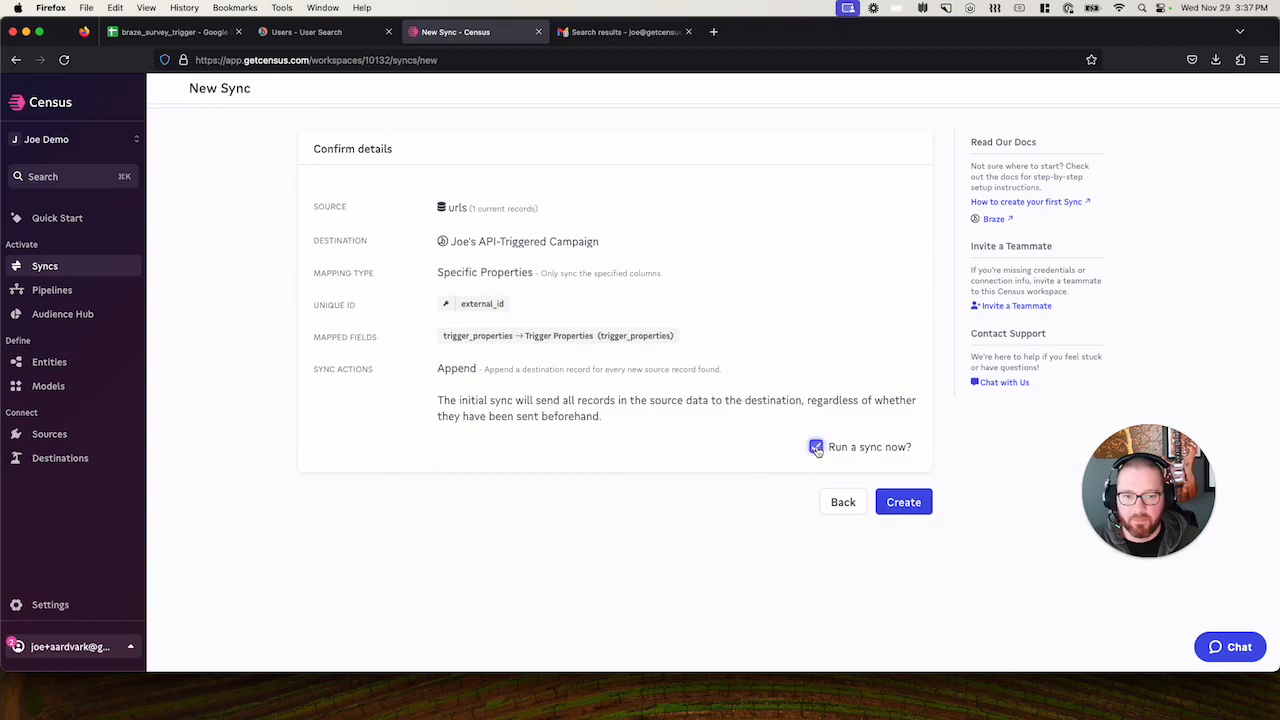
click(900, 505)
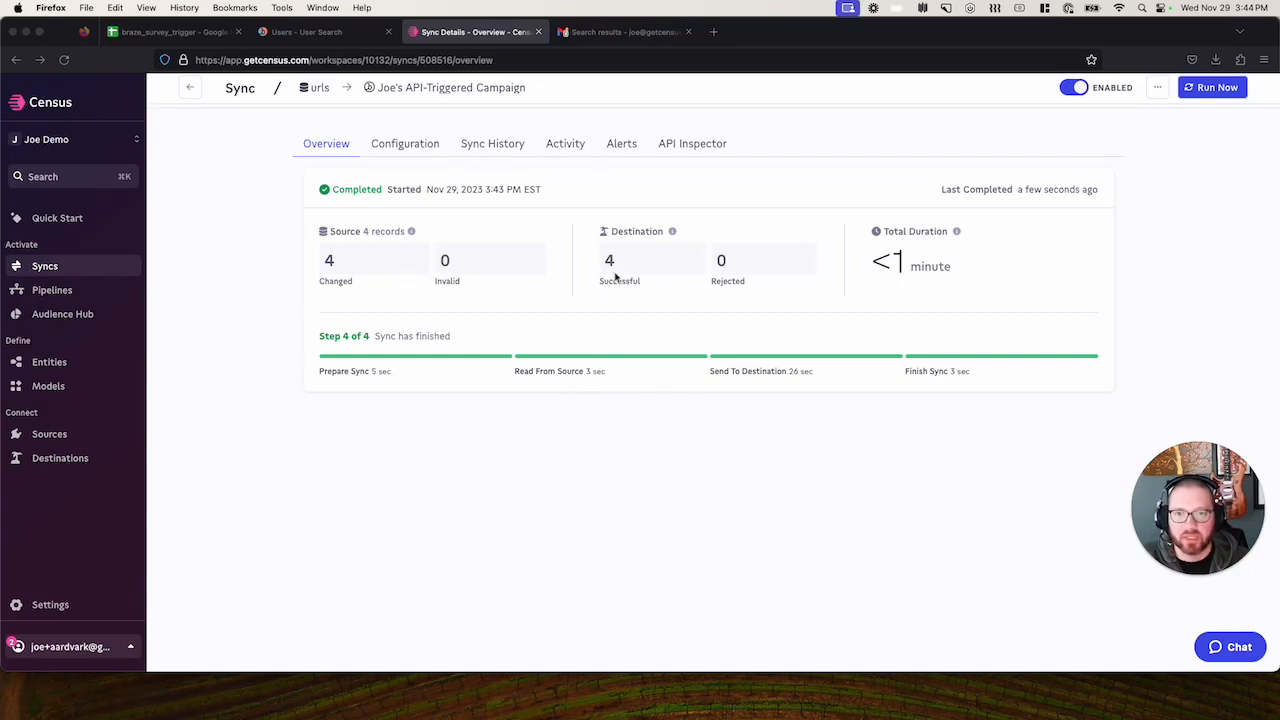
Switch to Braze and check the campaigns received in the test player's engagement details.
click(320, 33)
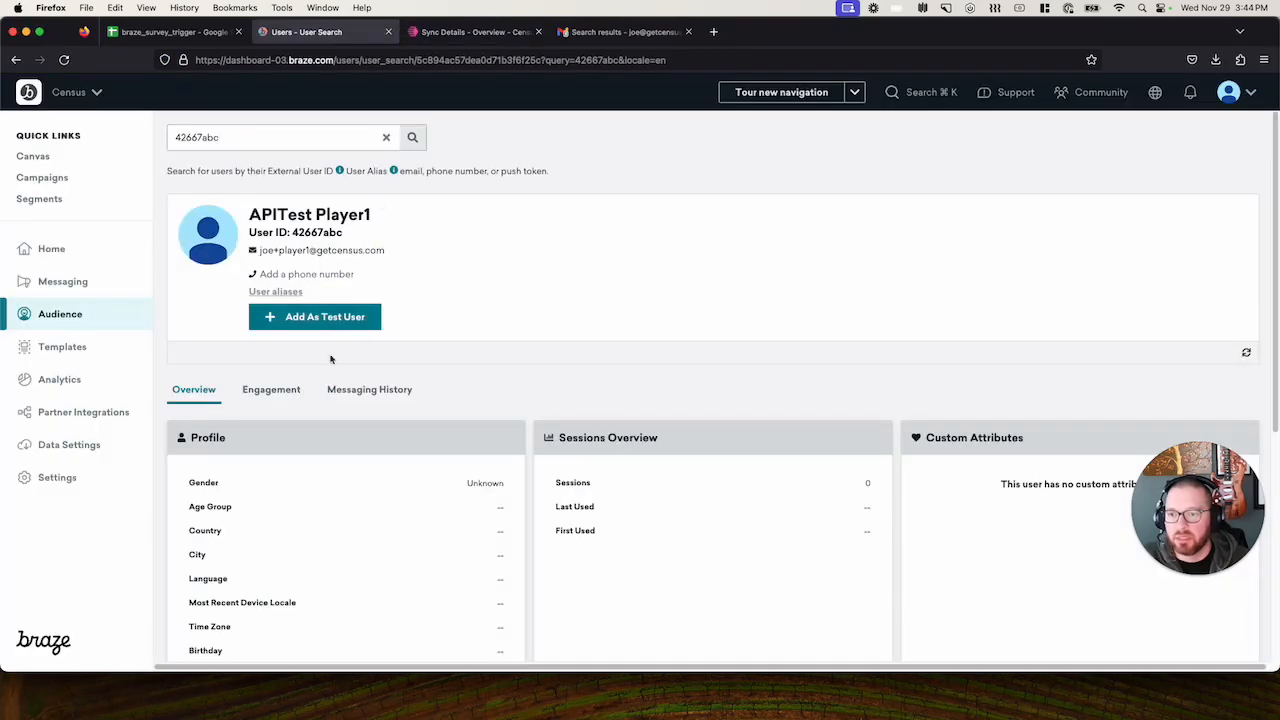
click(271, 390)
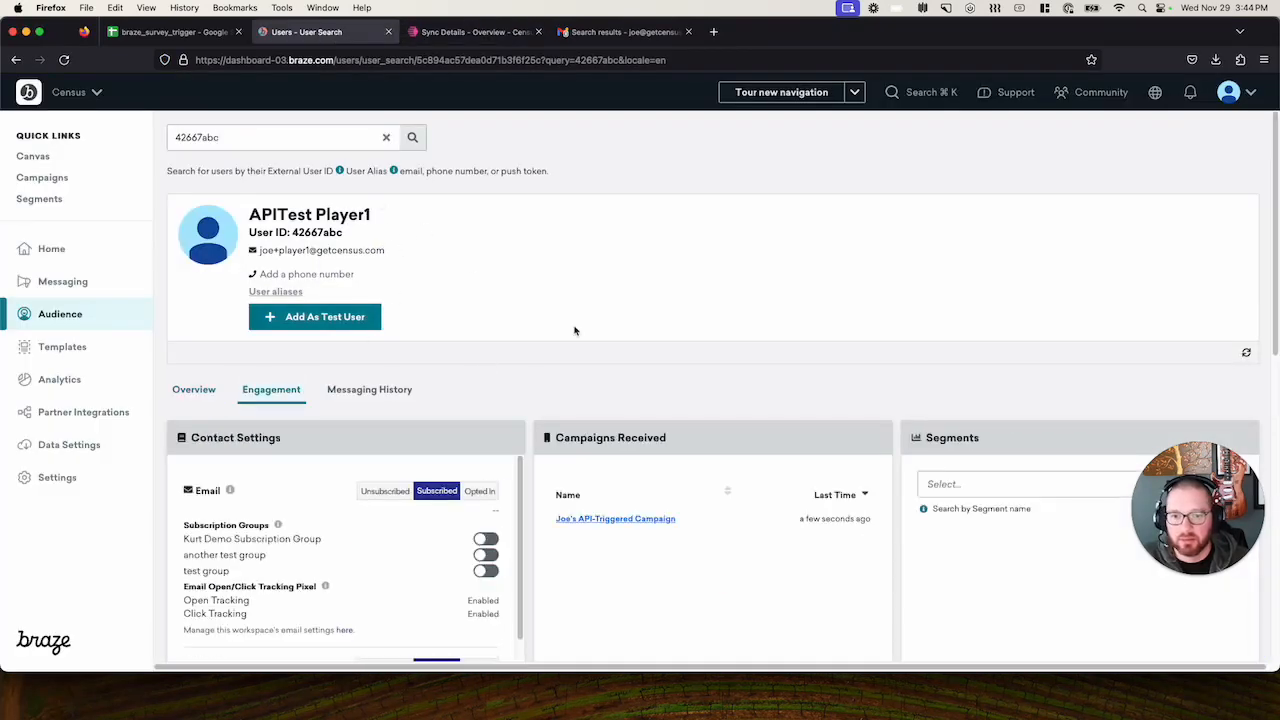
scroll(577, 329, down, 2)
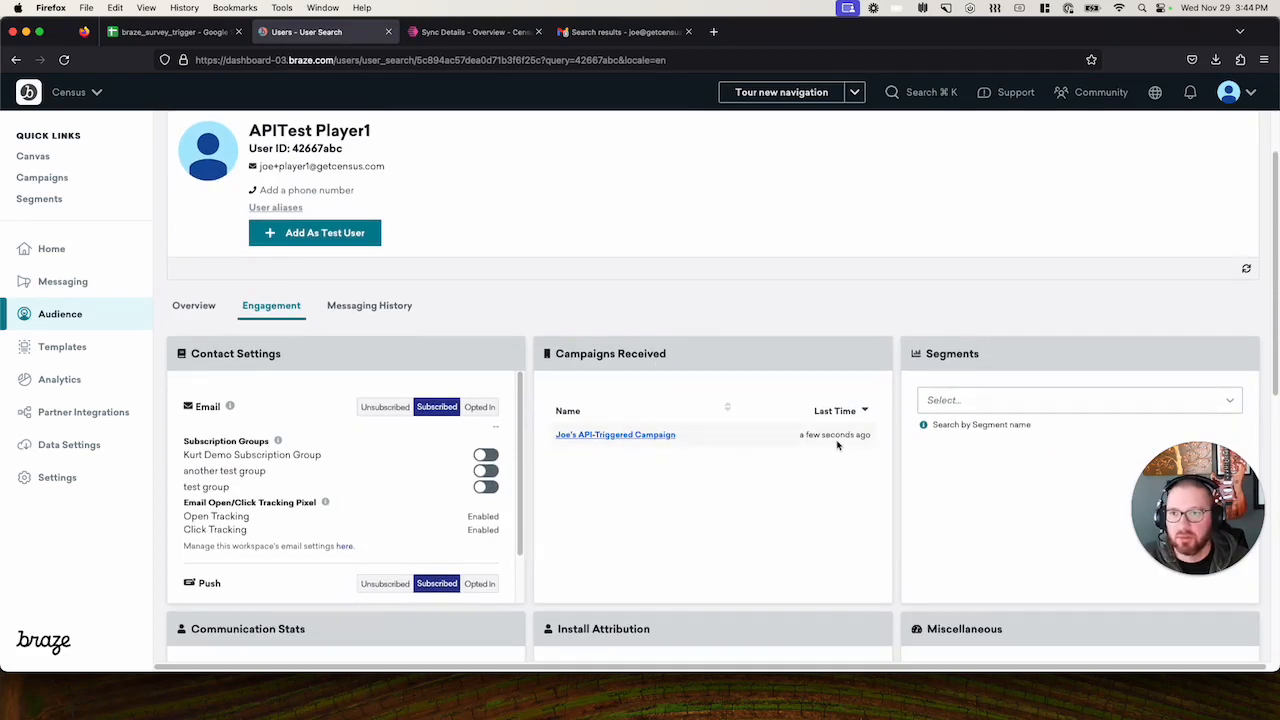
scroll(838, 445, up, 2)
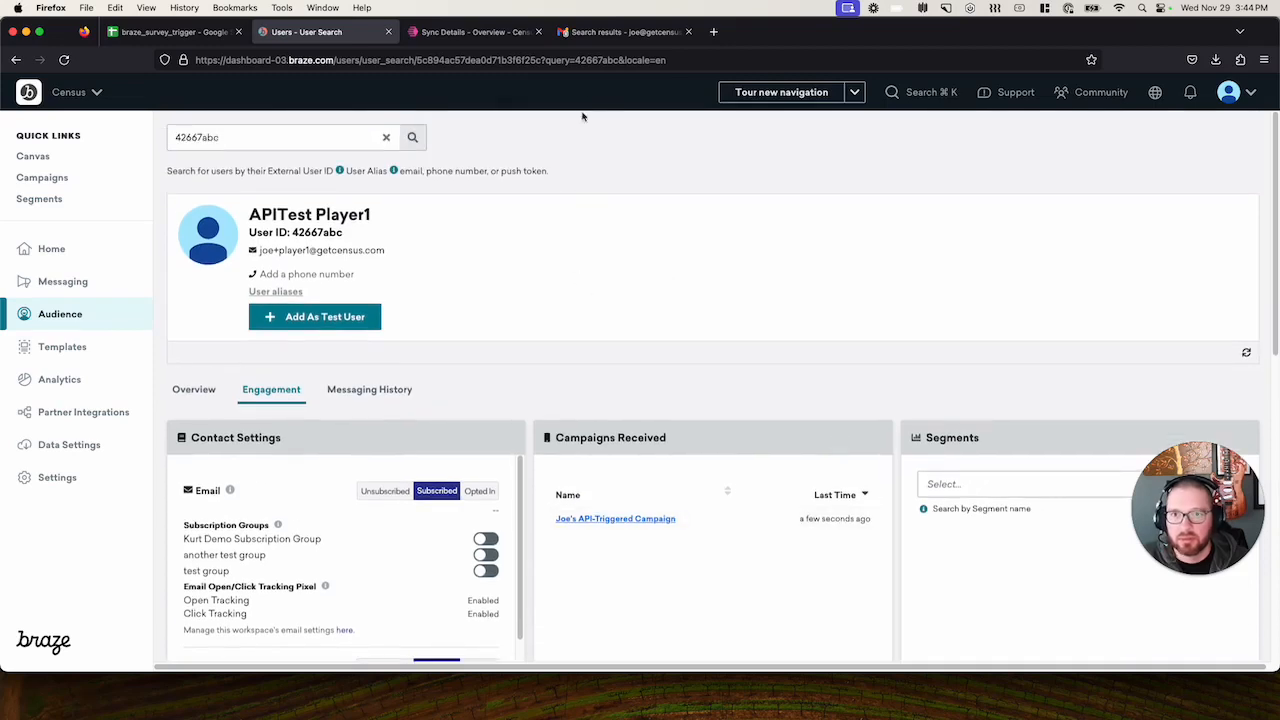
Switch to Gmail, reload the sender search results, and open the thread "The message triggered by the API".
click(604, 32)
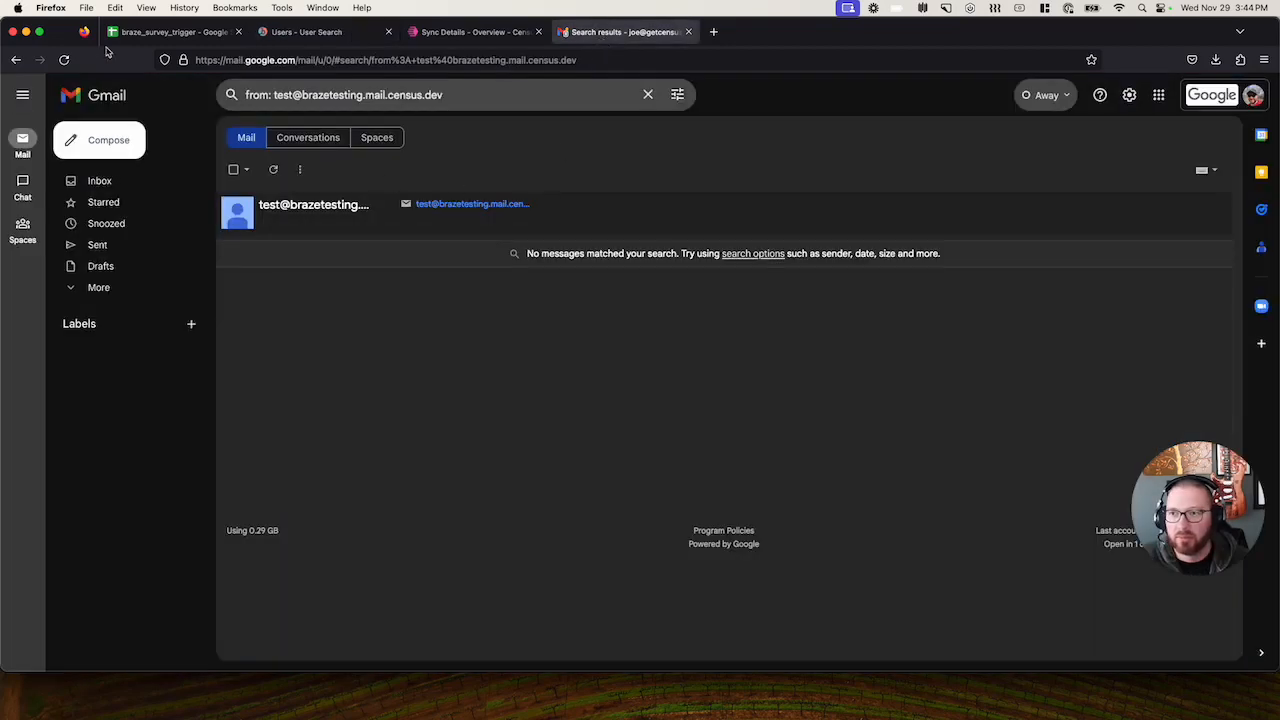
click(63, 59)
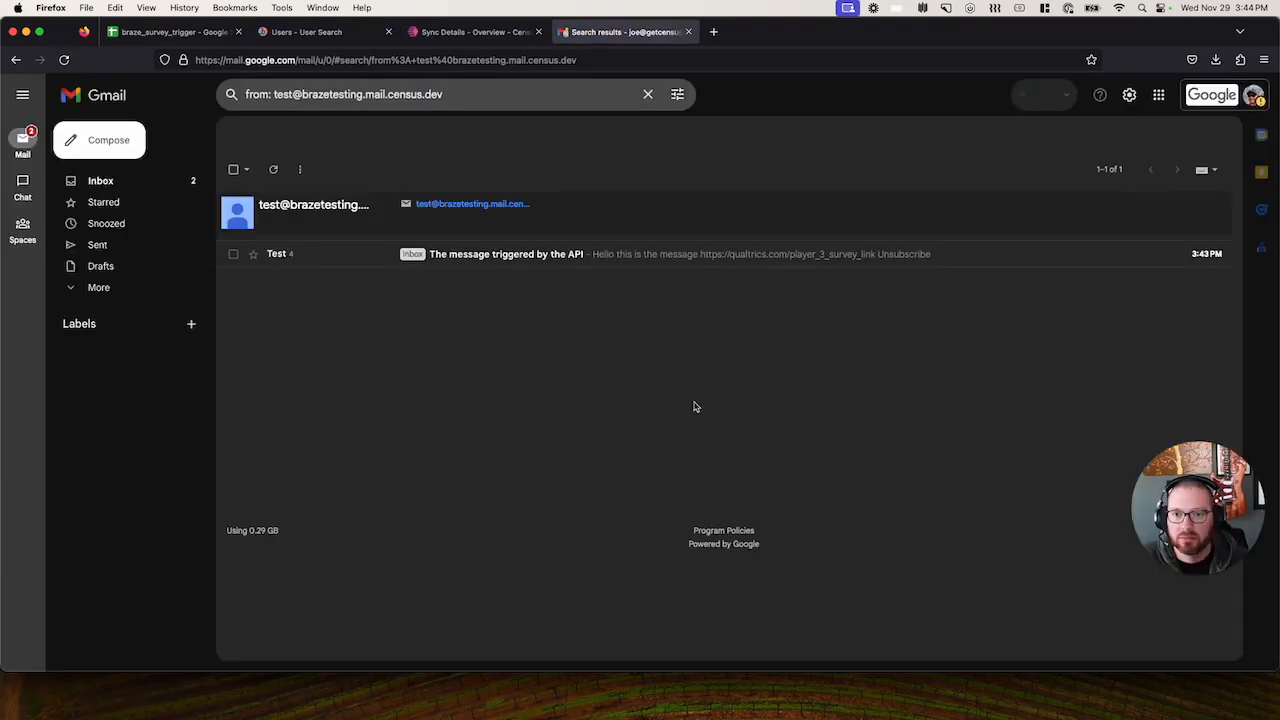
click(553, 256)
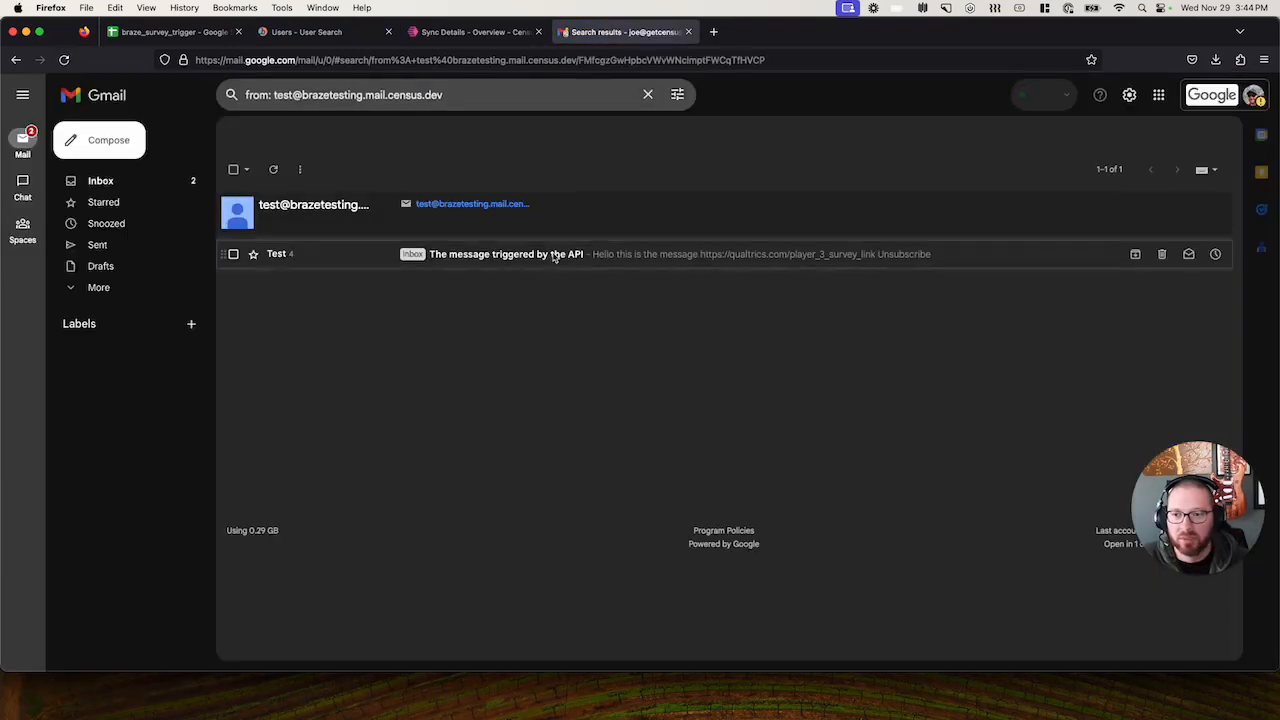
Compare the recipient and survey link of each message in the thread, and return to the search results.
scroll(477, 377, down, 1)
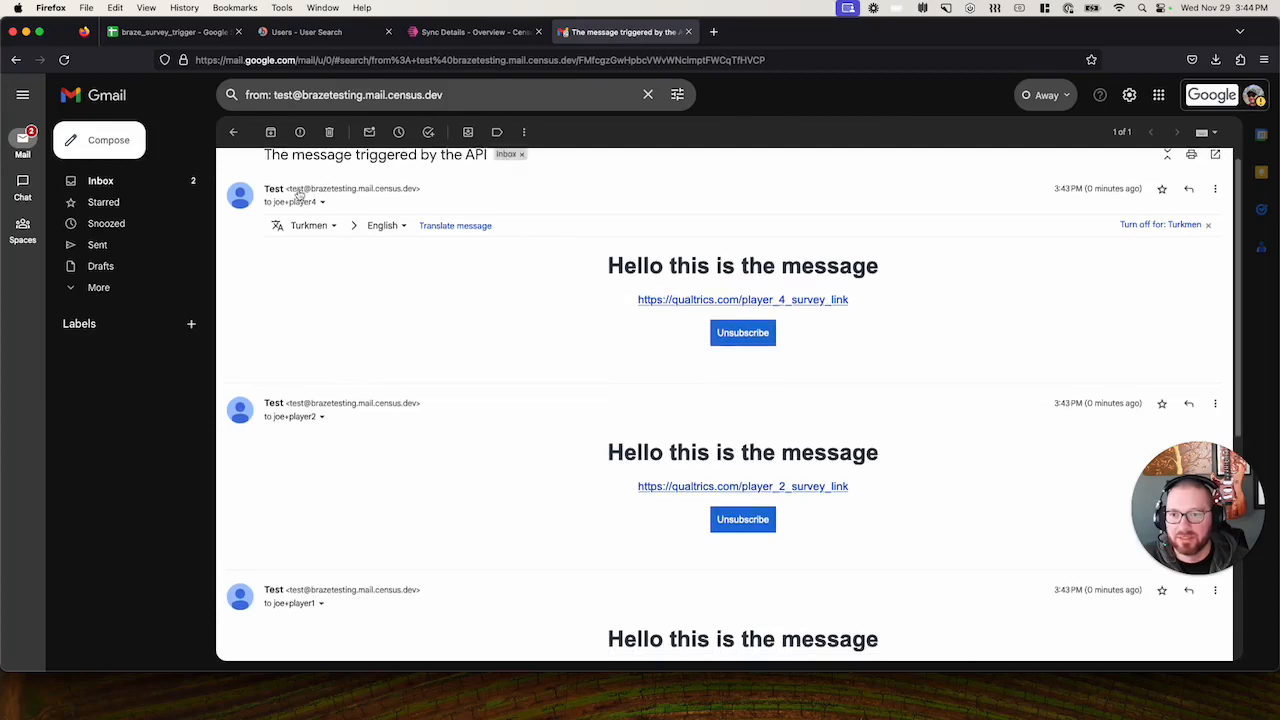
scroll(303, 429, down, 3)
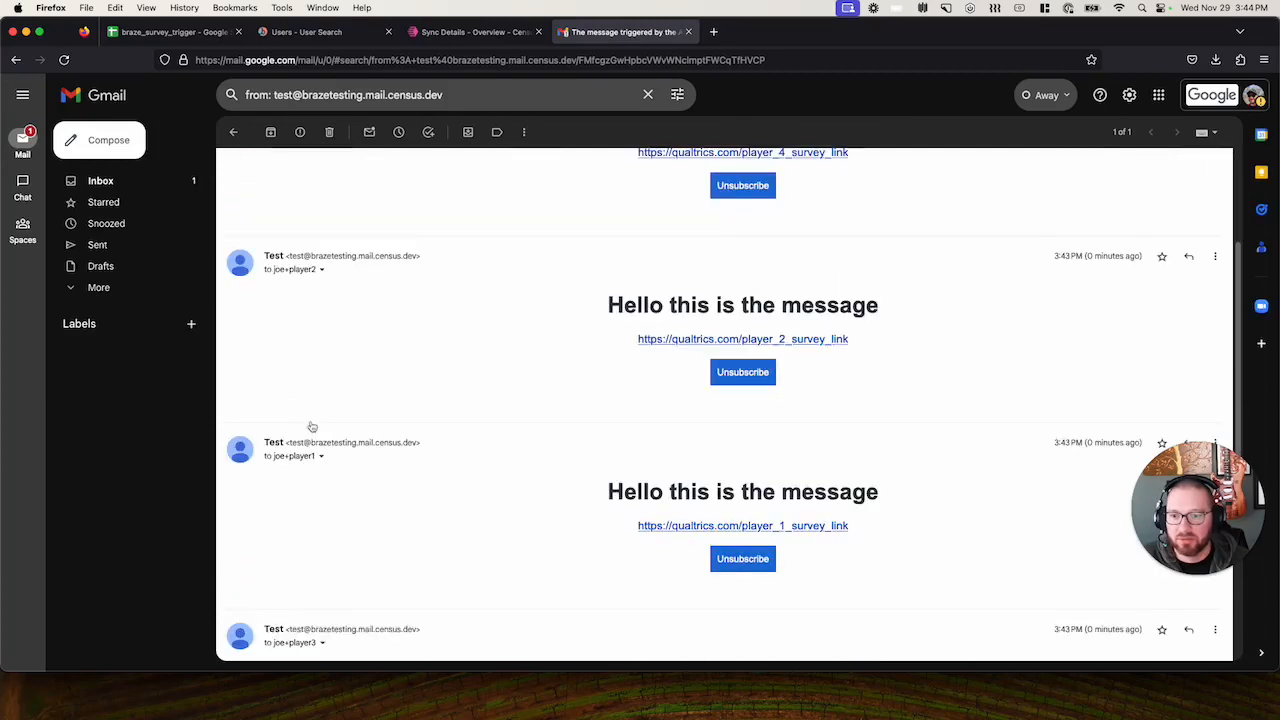
scroll(300, 437, down, 3)
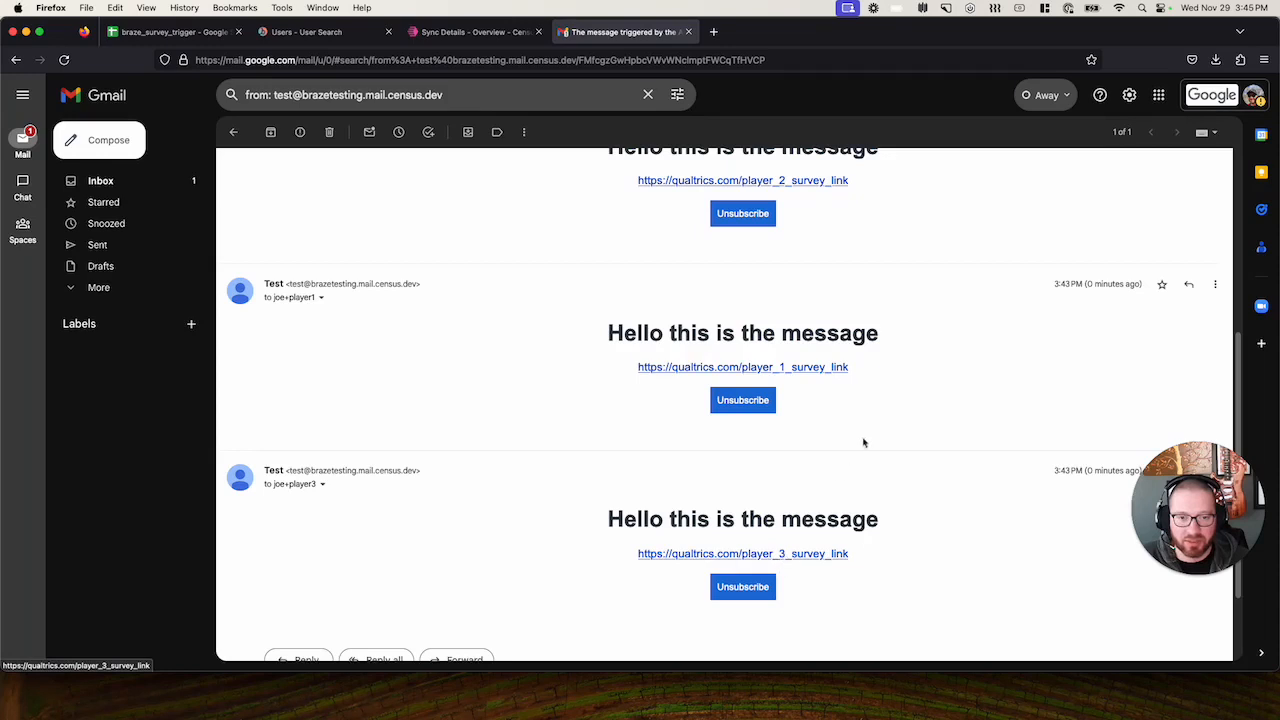
scroll(886, 514, up, 1)
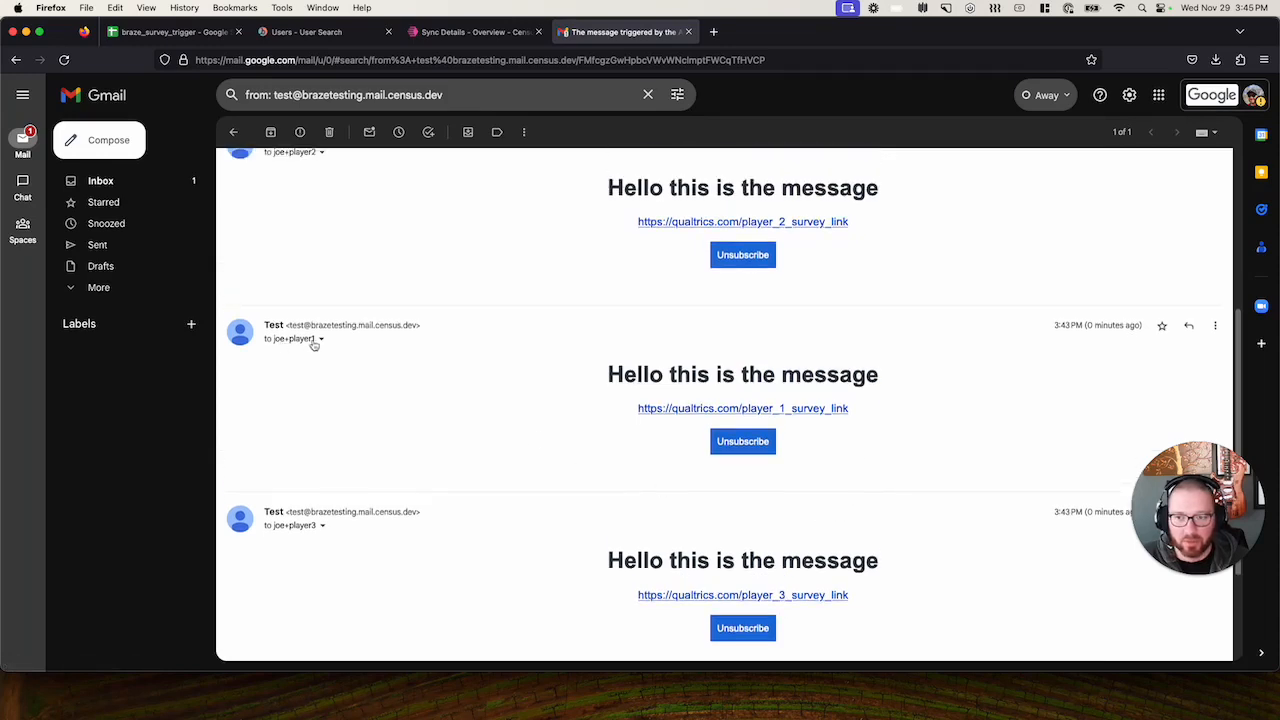
scroll(540, 469, up, 5)
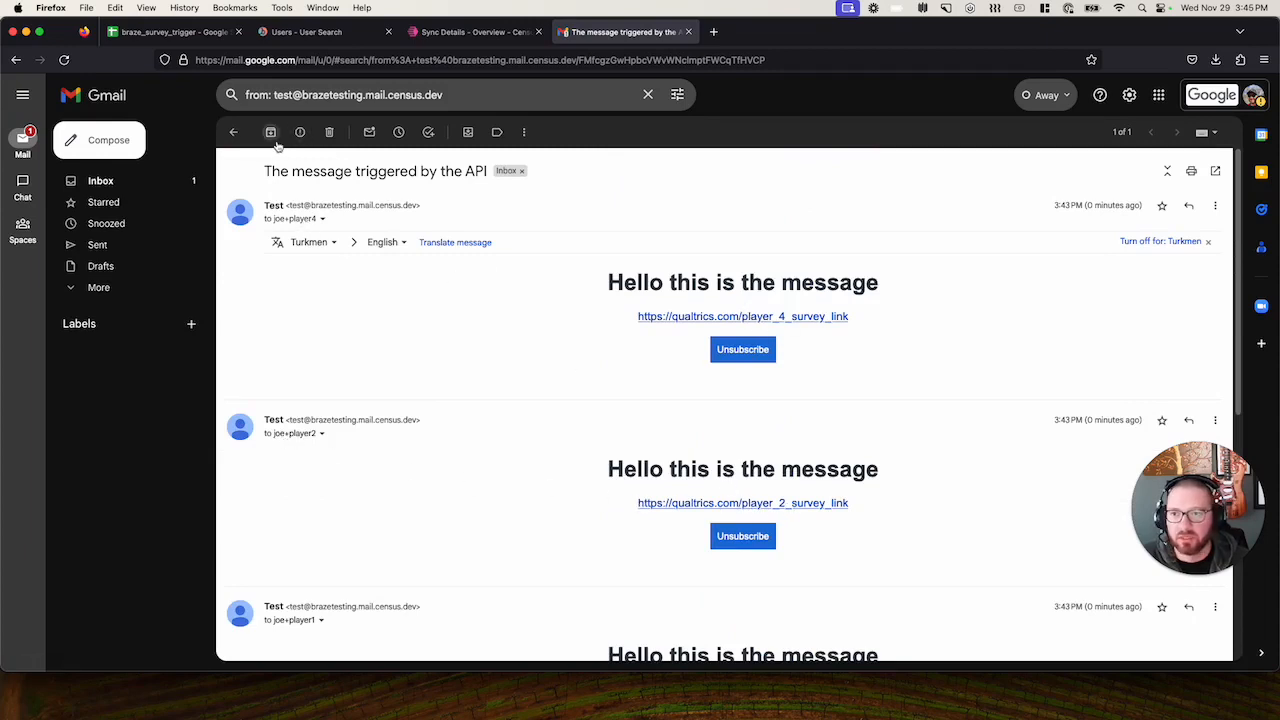
click(229, 136)
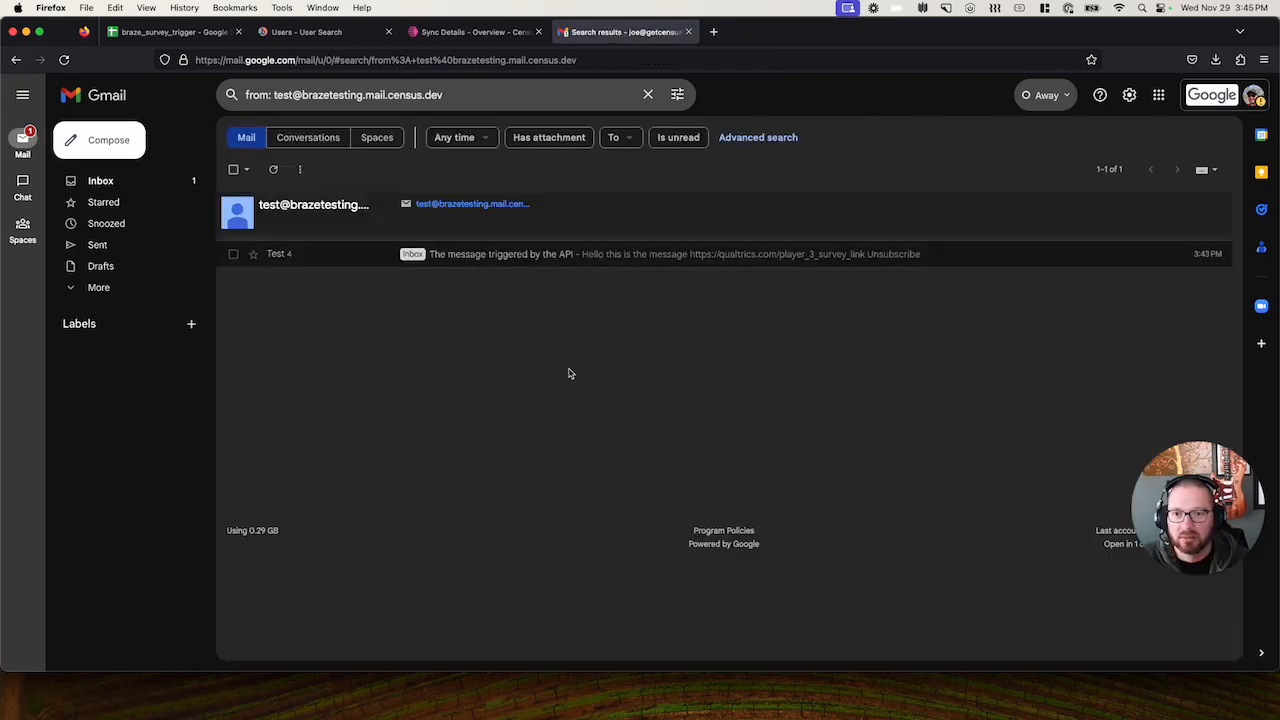